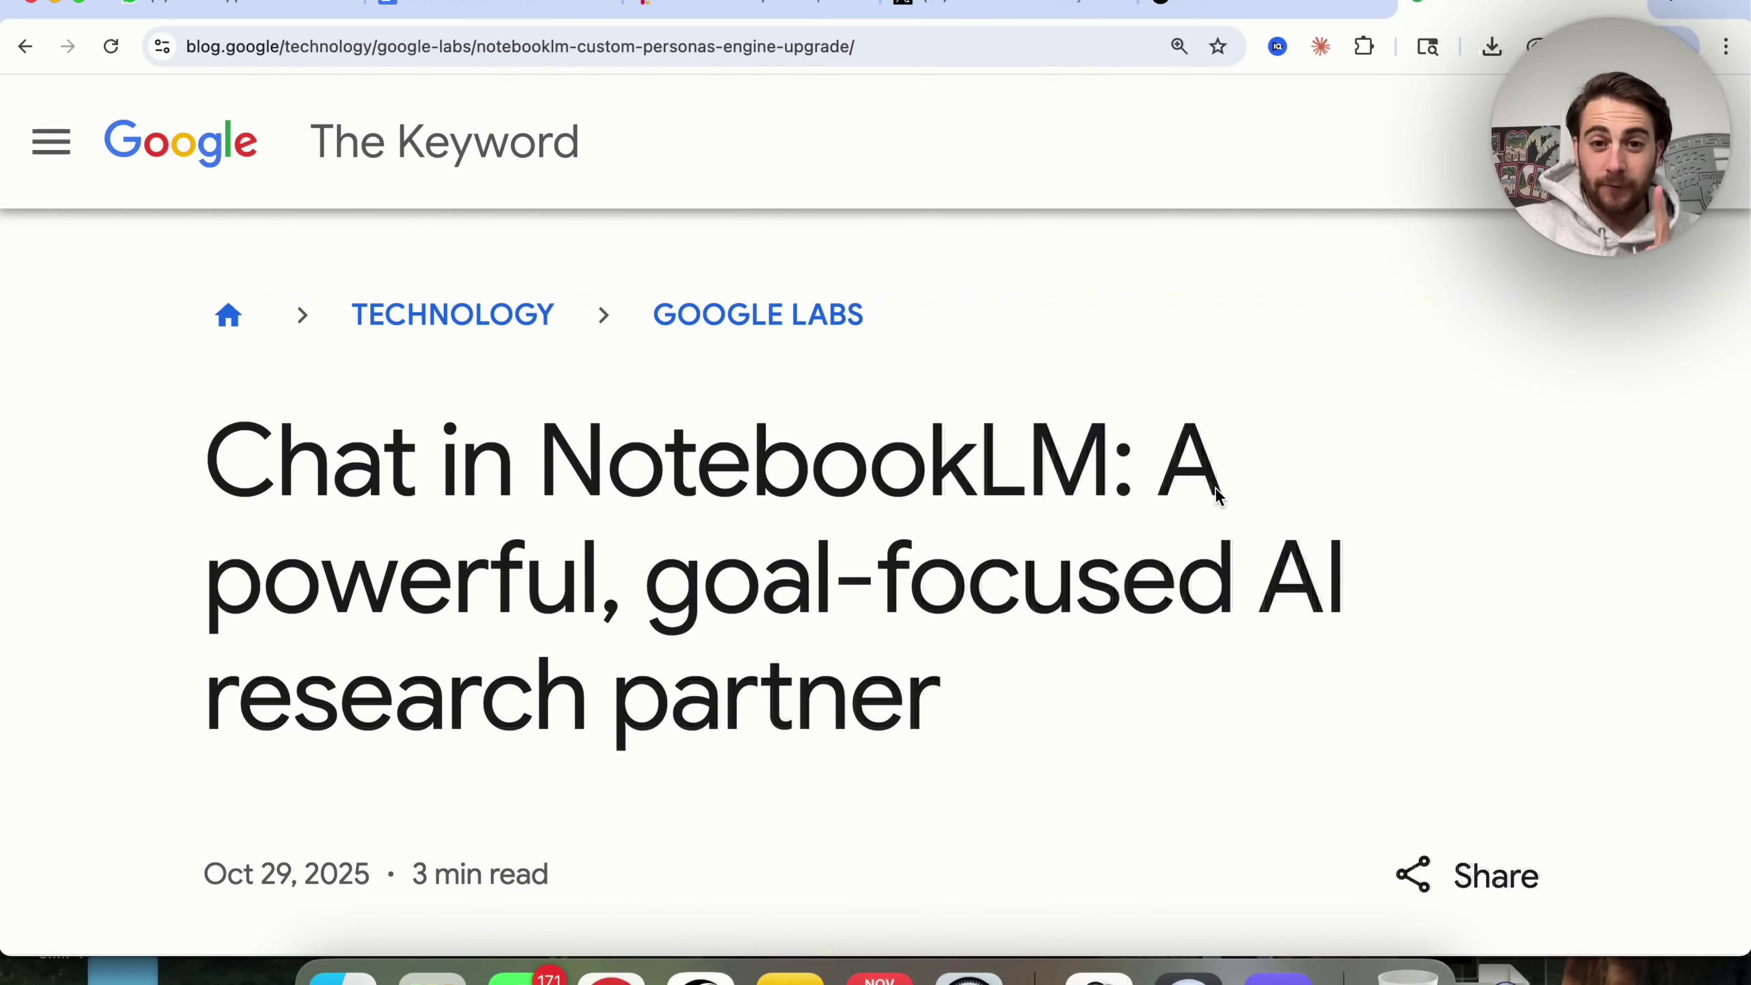
Step: Select the headline 'Chat in NotebookLM: A powerful, goal-focused AI research partner'
double_click(808, 461)
triple_click(808, 460)
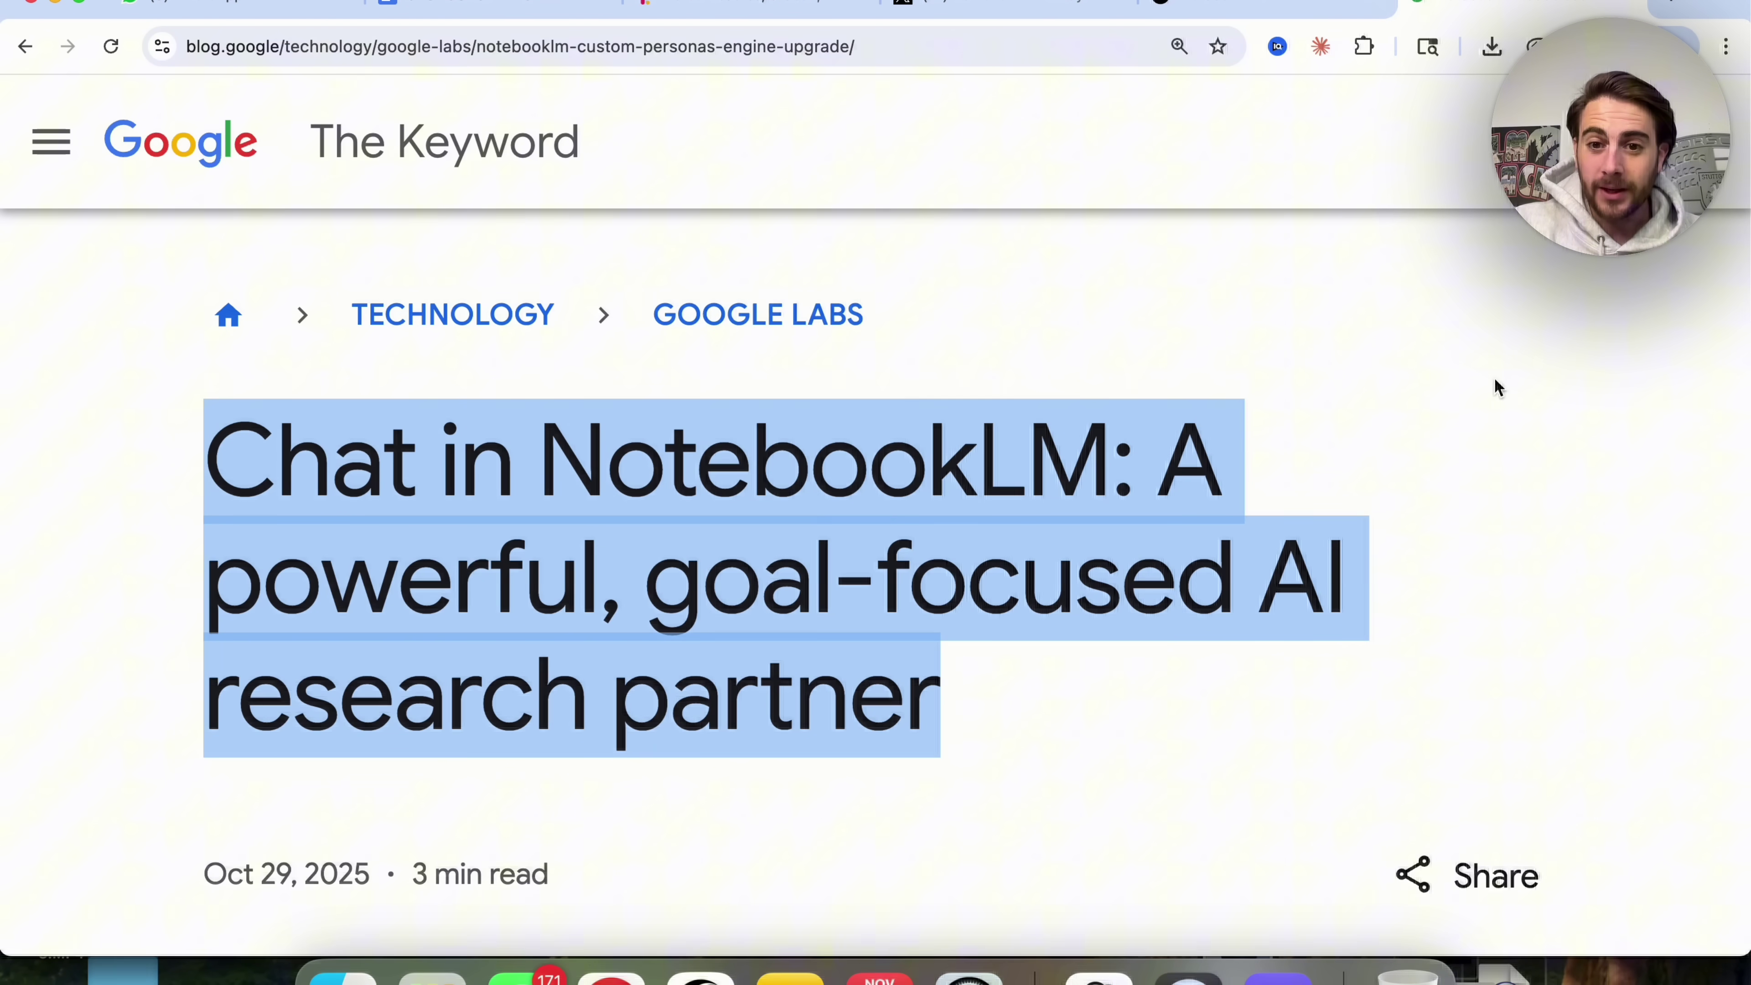
scroll(1002, 647, "down", 10)
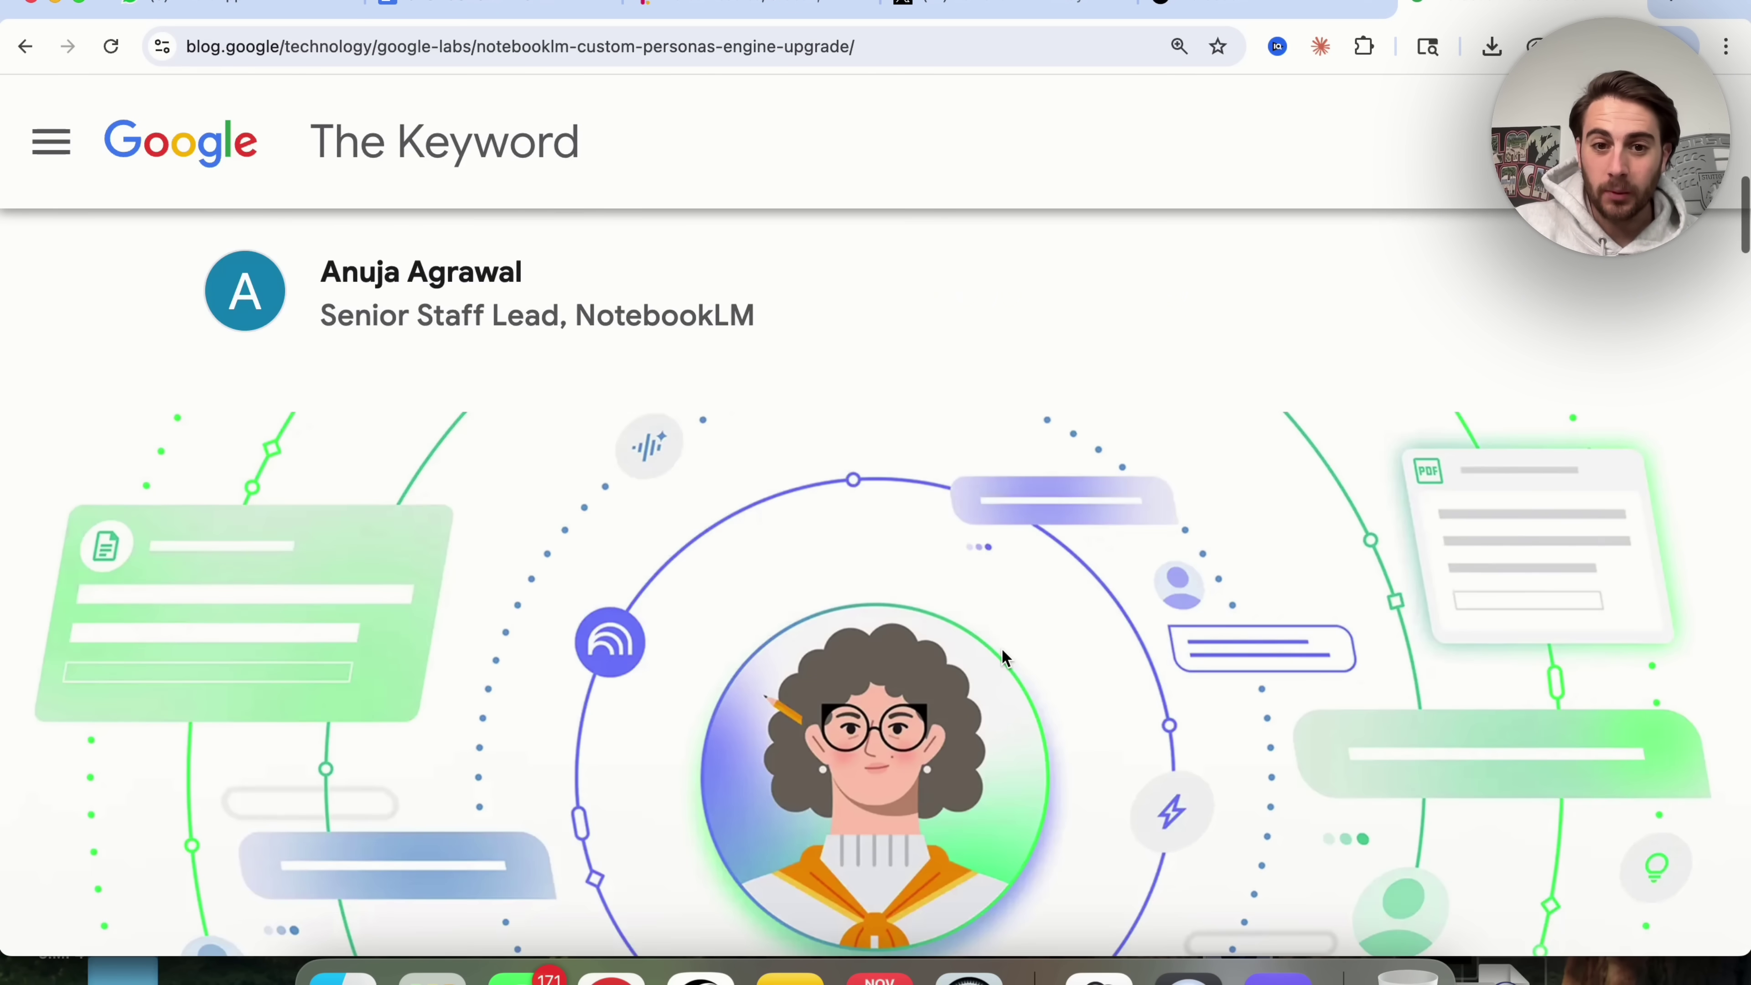
scroll(1002, 648, "down", 6)
scroll(1002, 648, "down", 20)
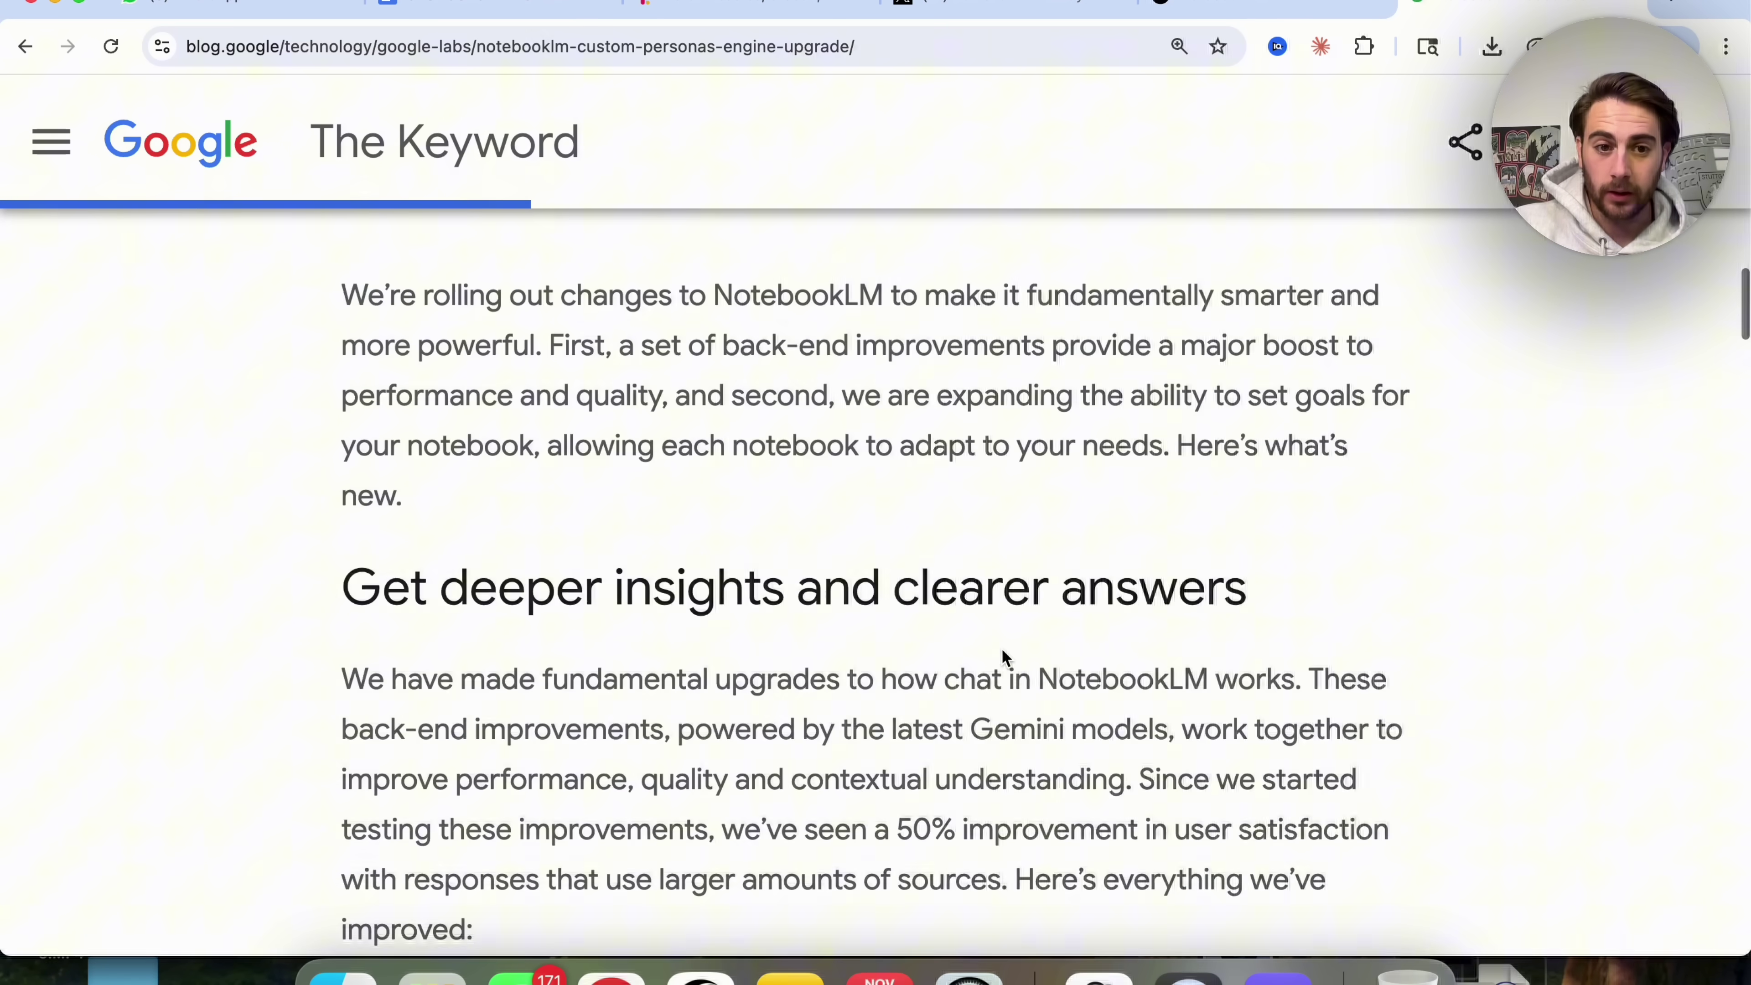
scroll(1002, 658, "down", 6)
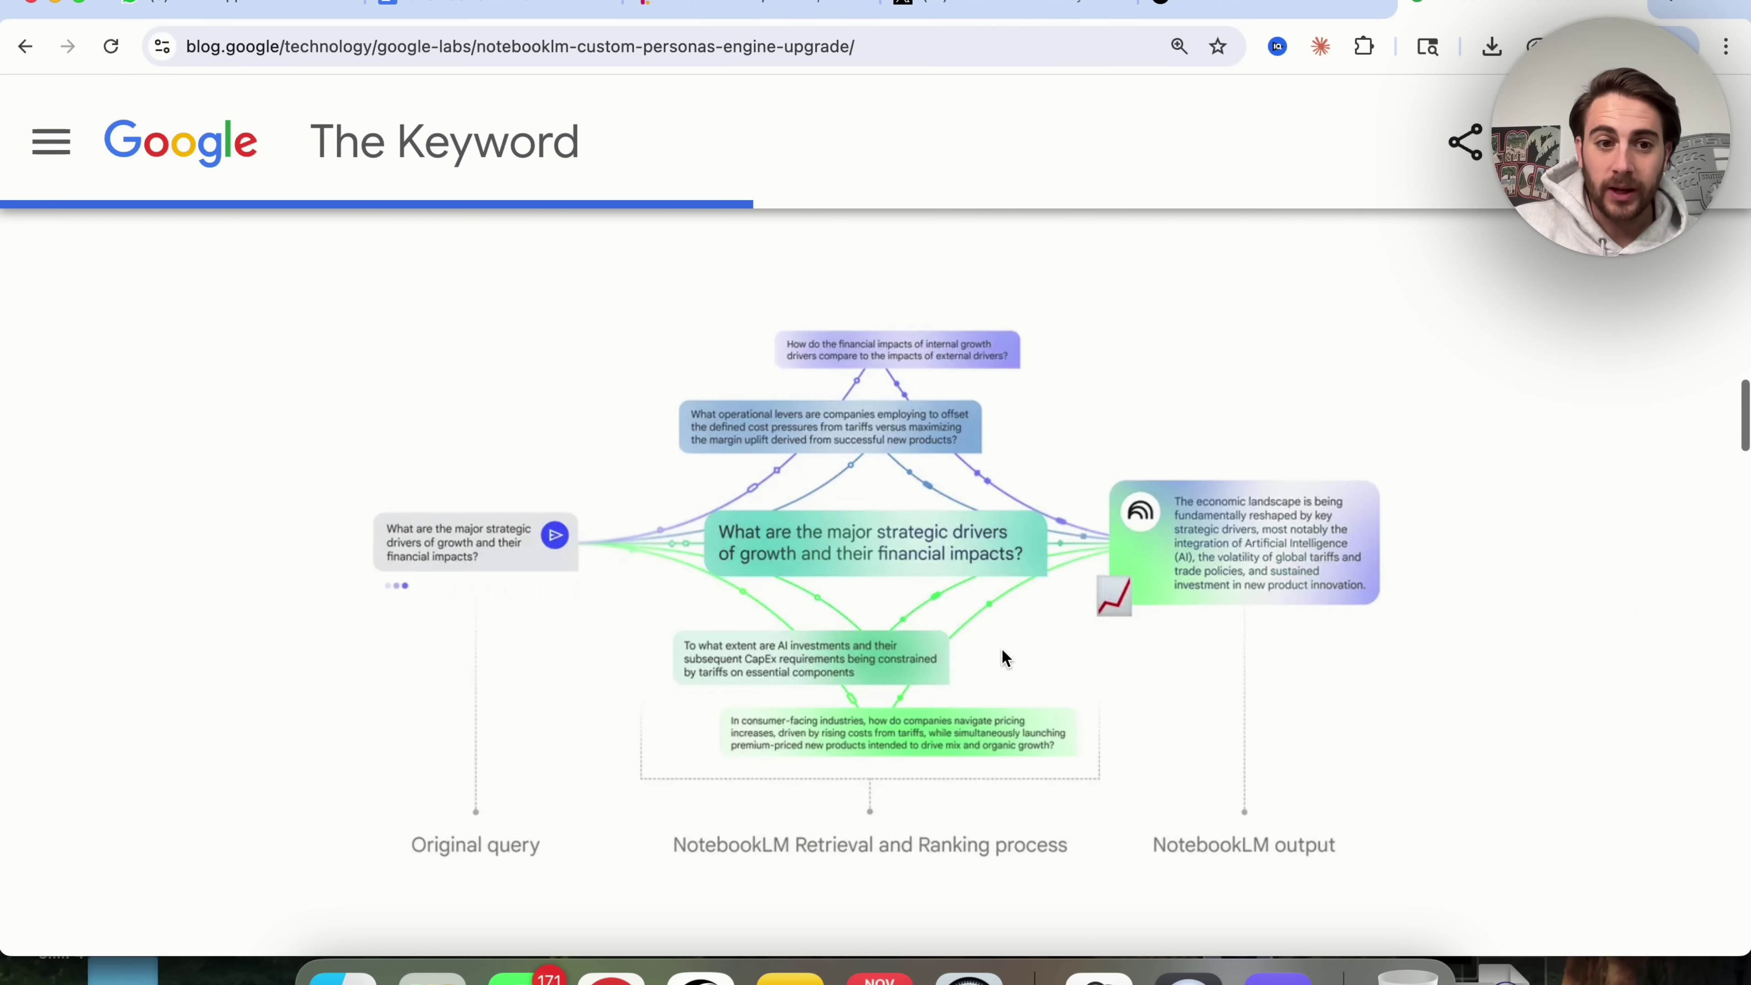
scroll(599, 685, "down", 2)
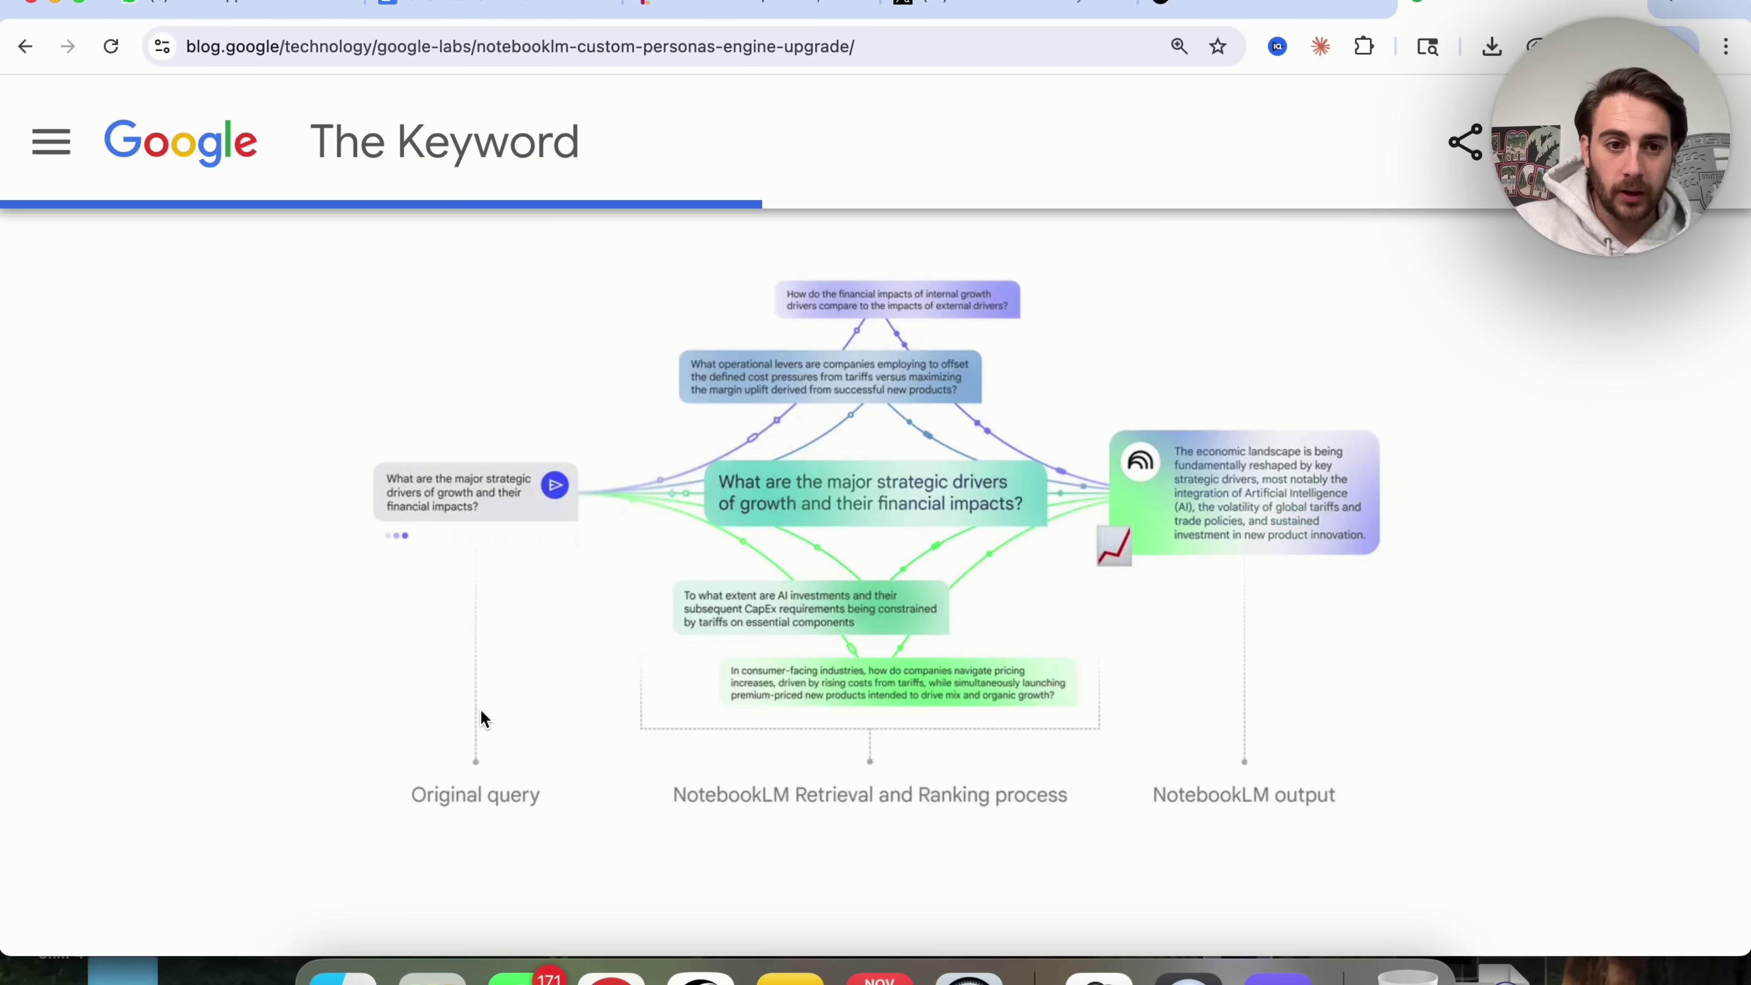
scroll(442, 497, "down", 2)
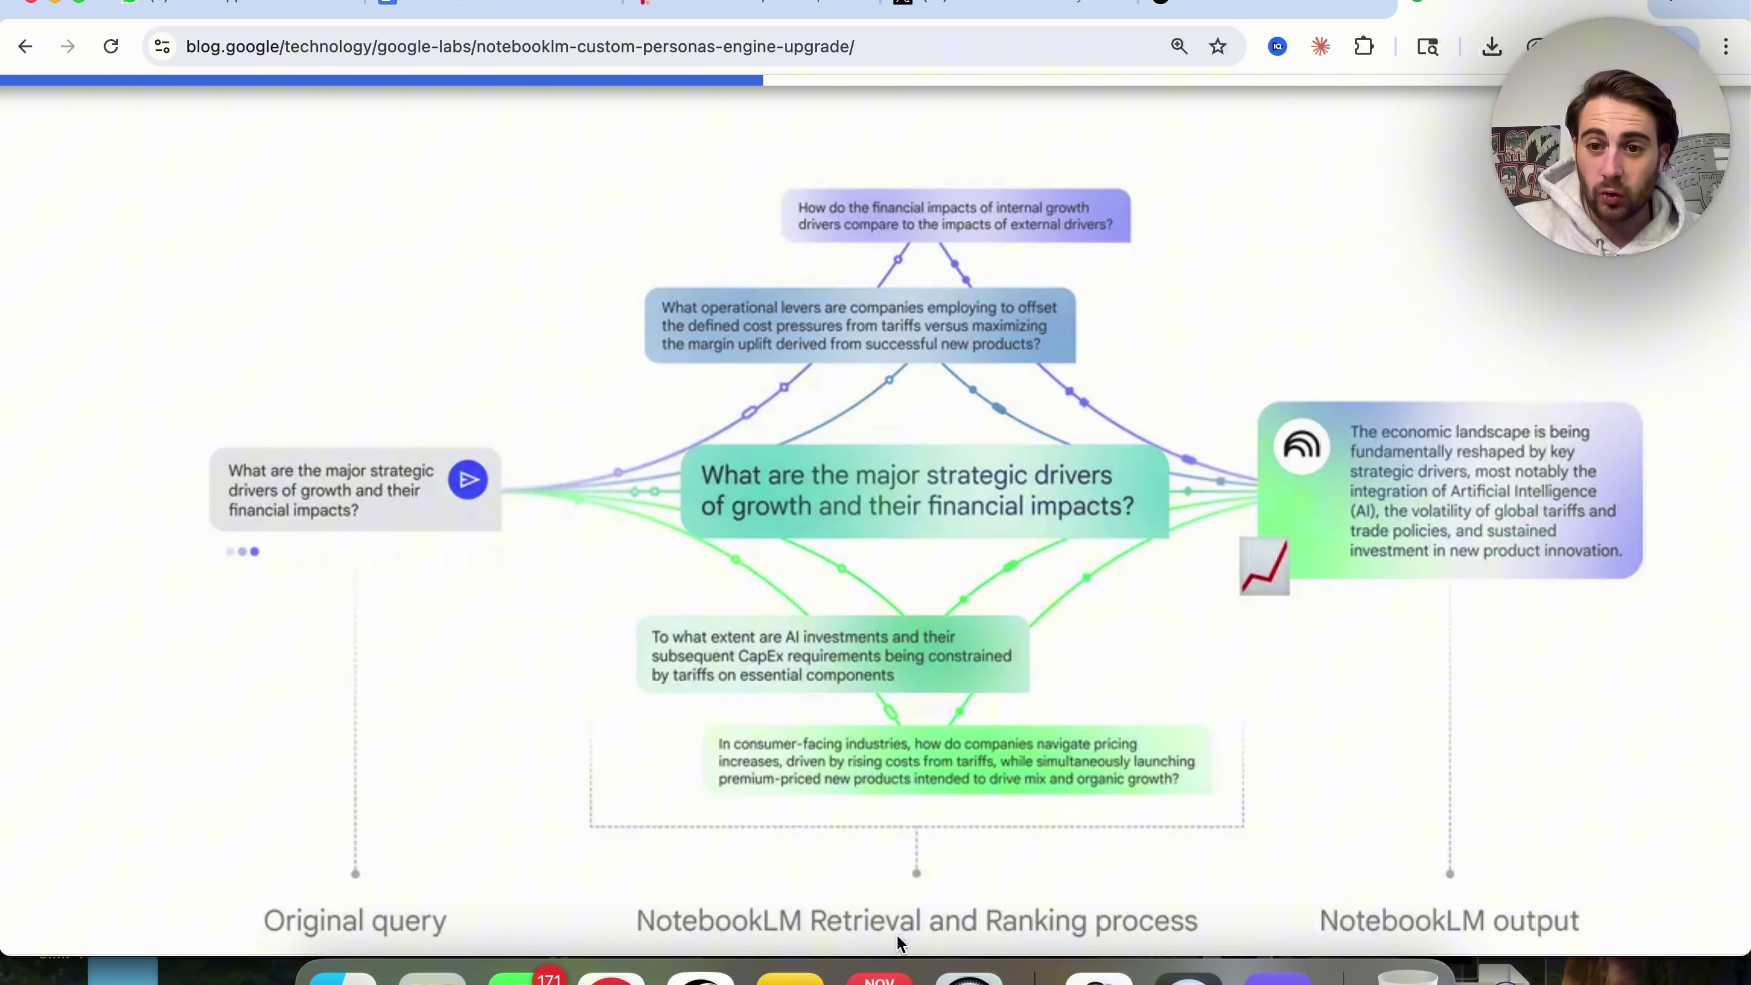
scroll(952, 789, "right", 3)
scroll(952, 788, "right", 2)
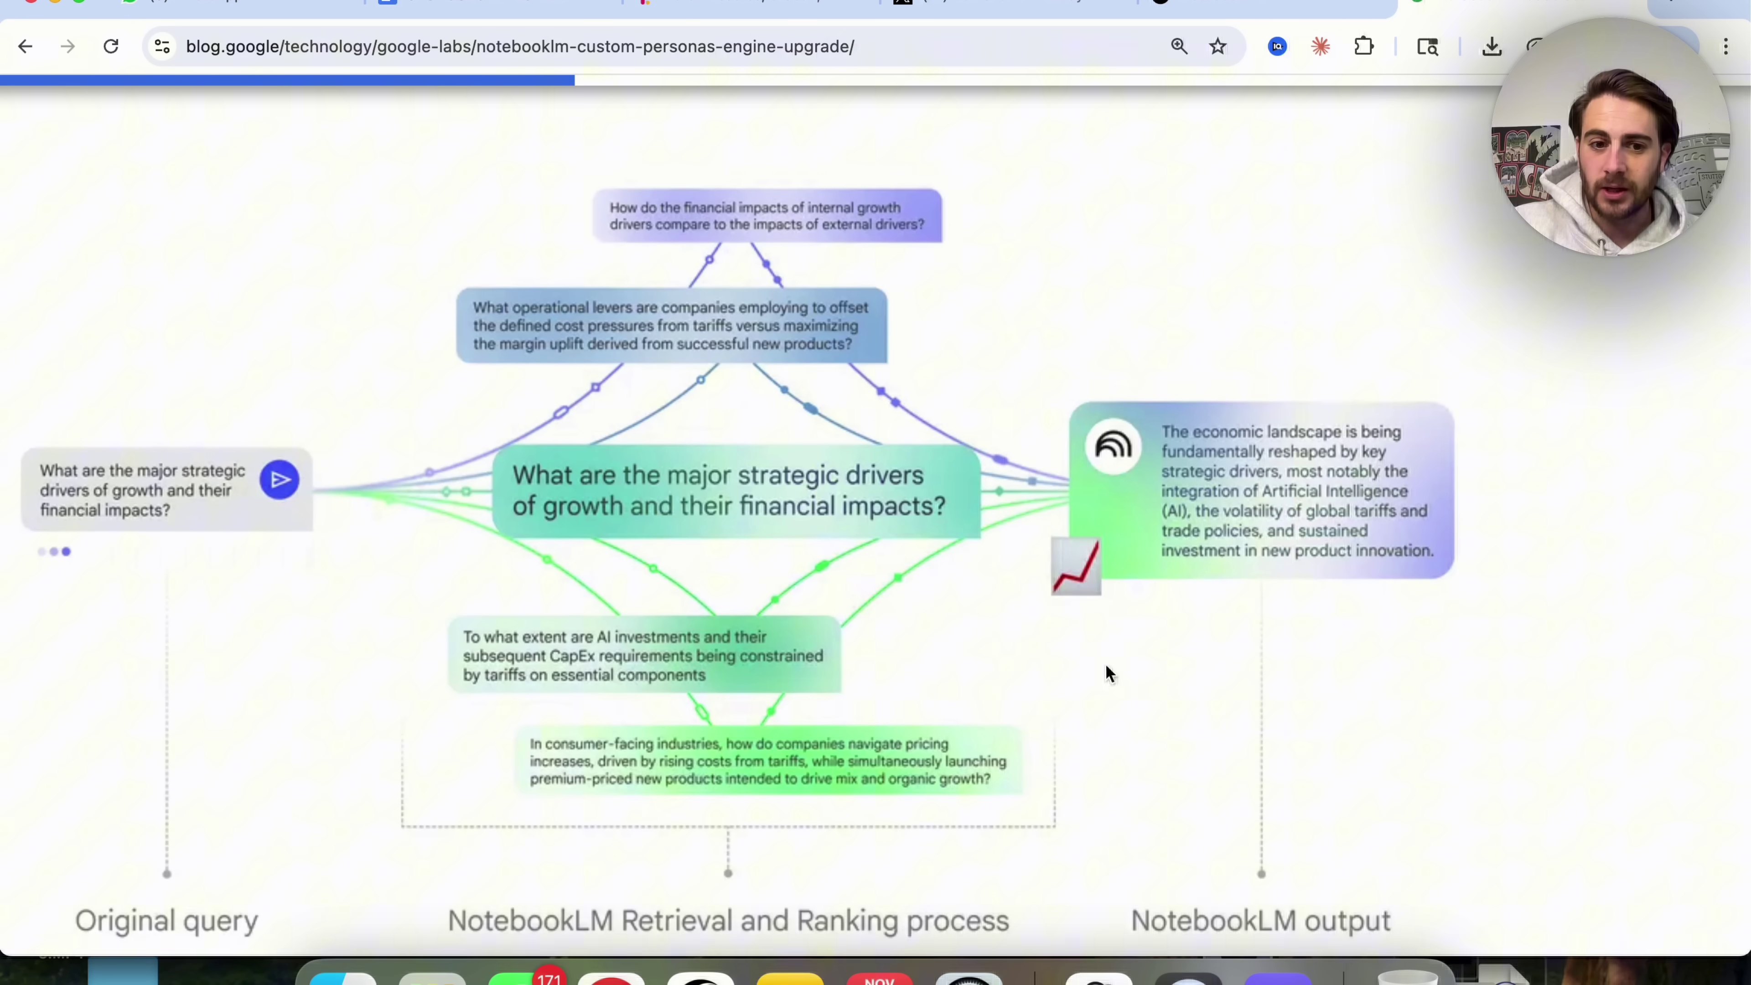
scroll(1118, 648, "up", 2)
scroll(1117, 648, "left", 1)
scroll(1204, 531, "down", 1)
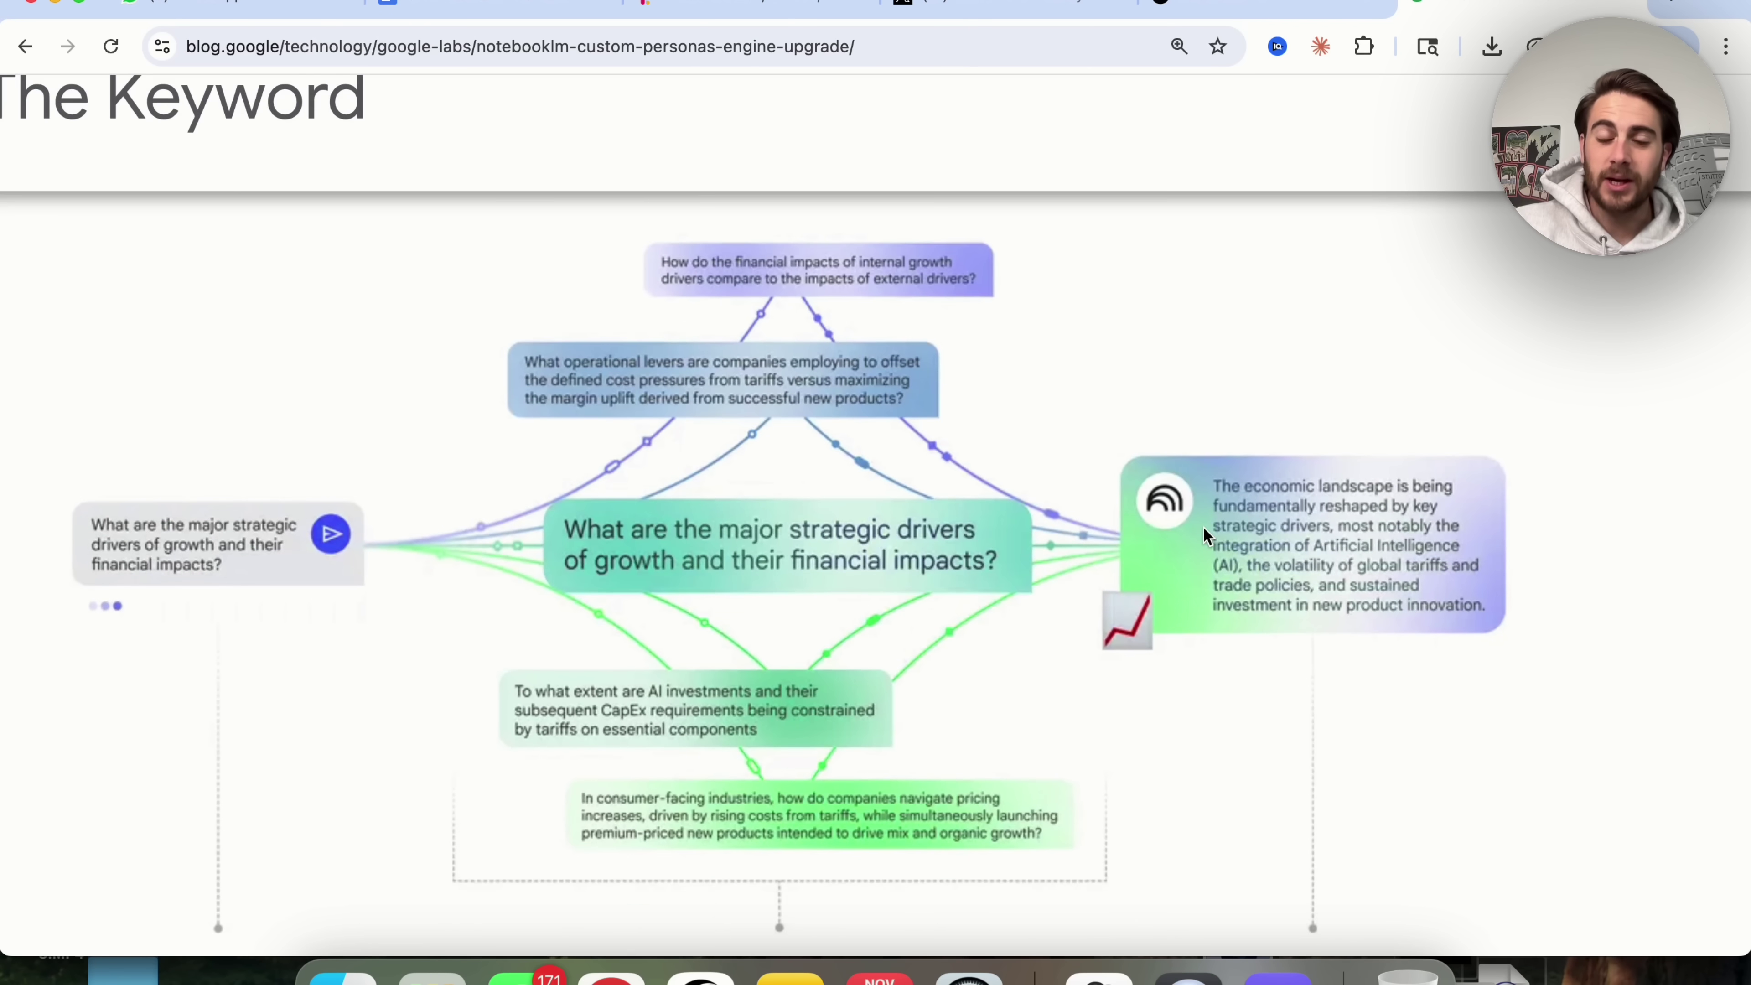
scroll(1095, 556, "down", 1)
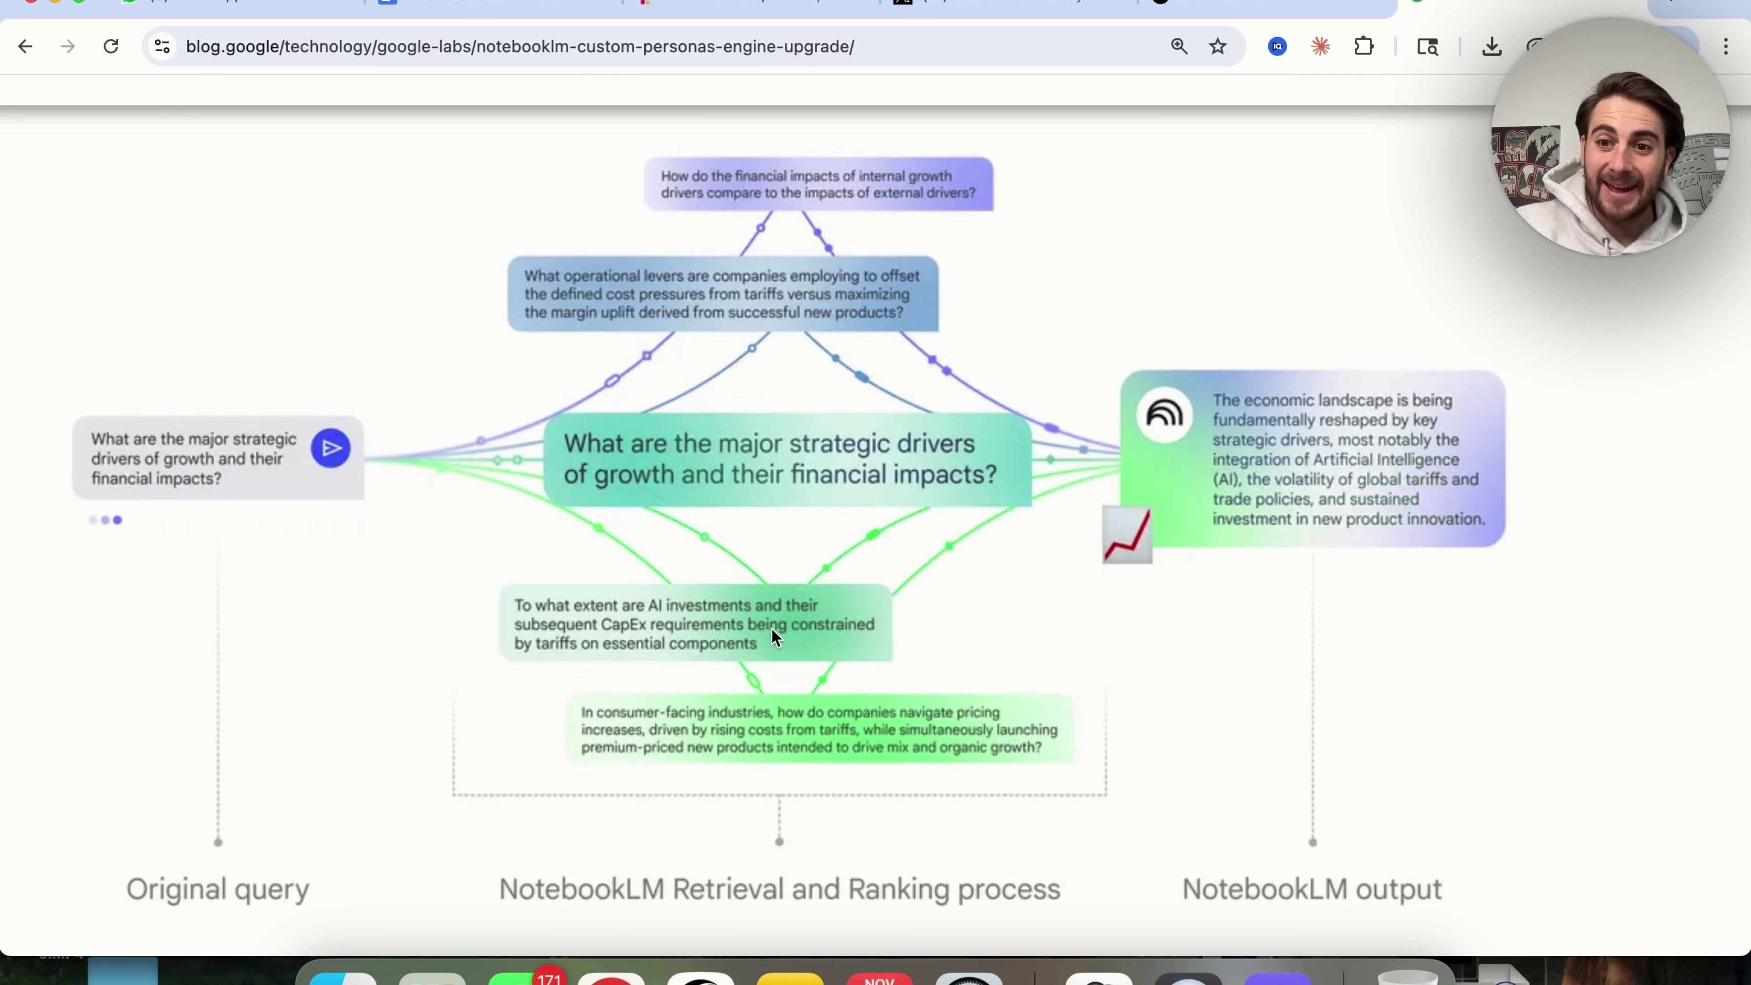
scroll(772, 629, "down", 20)
scroll(771, 629, "down", 6)
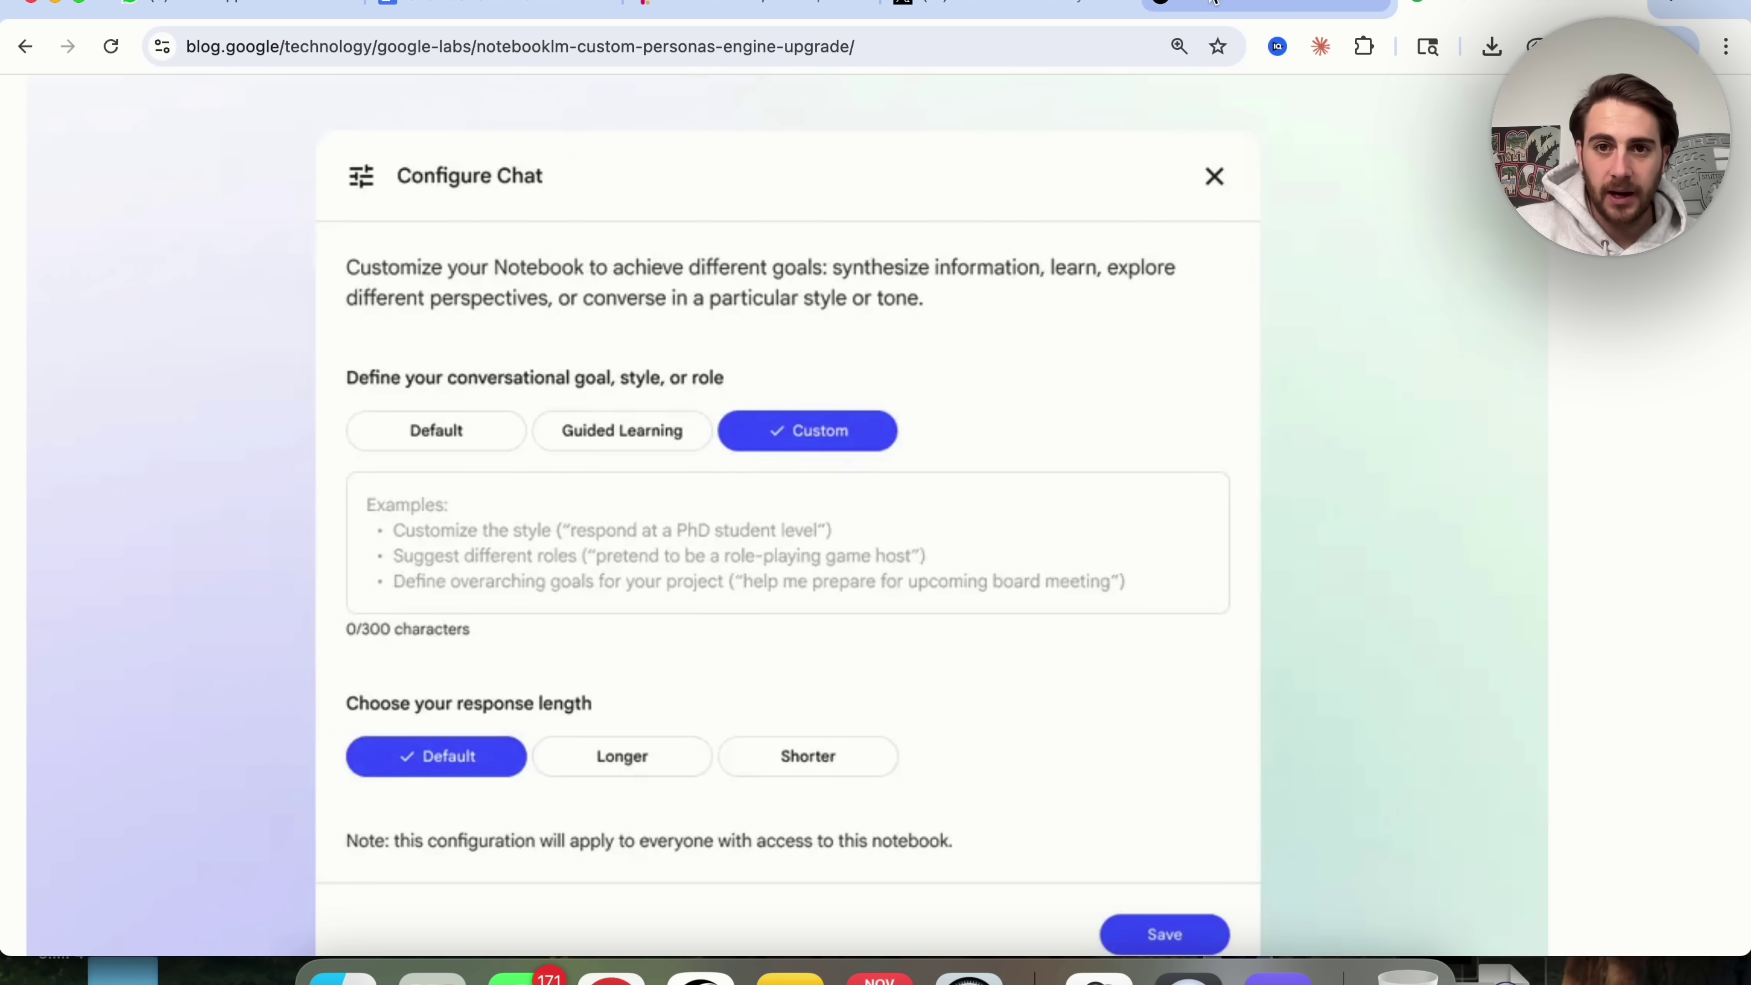
Step: Open the Yellowstone notebook and try a Custom chat goal, closing the configuration without saving
left_click(1262, 6)
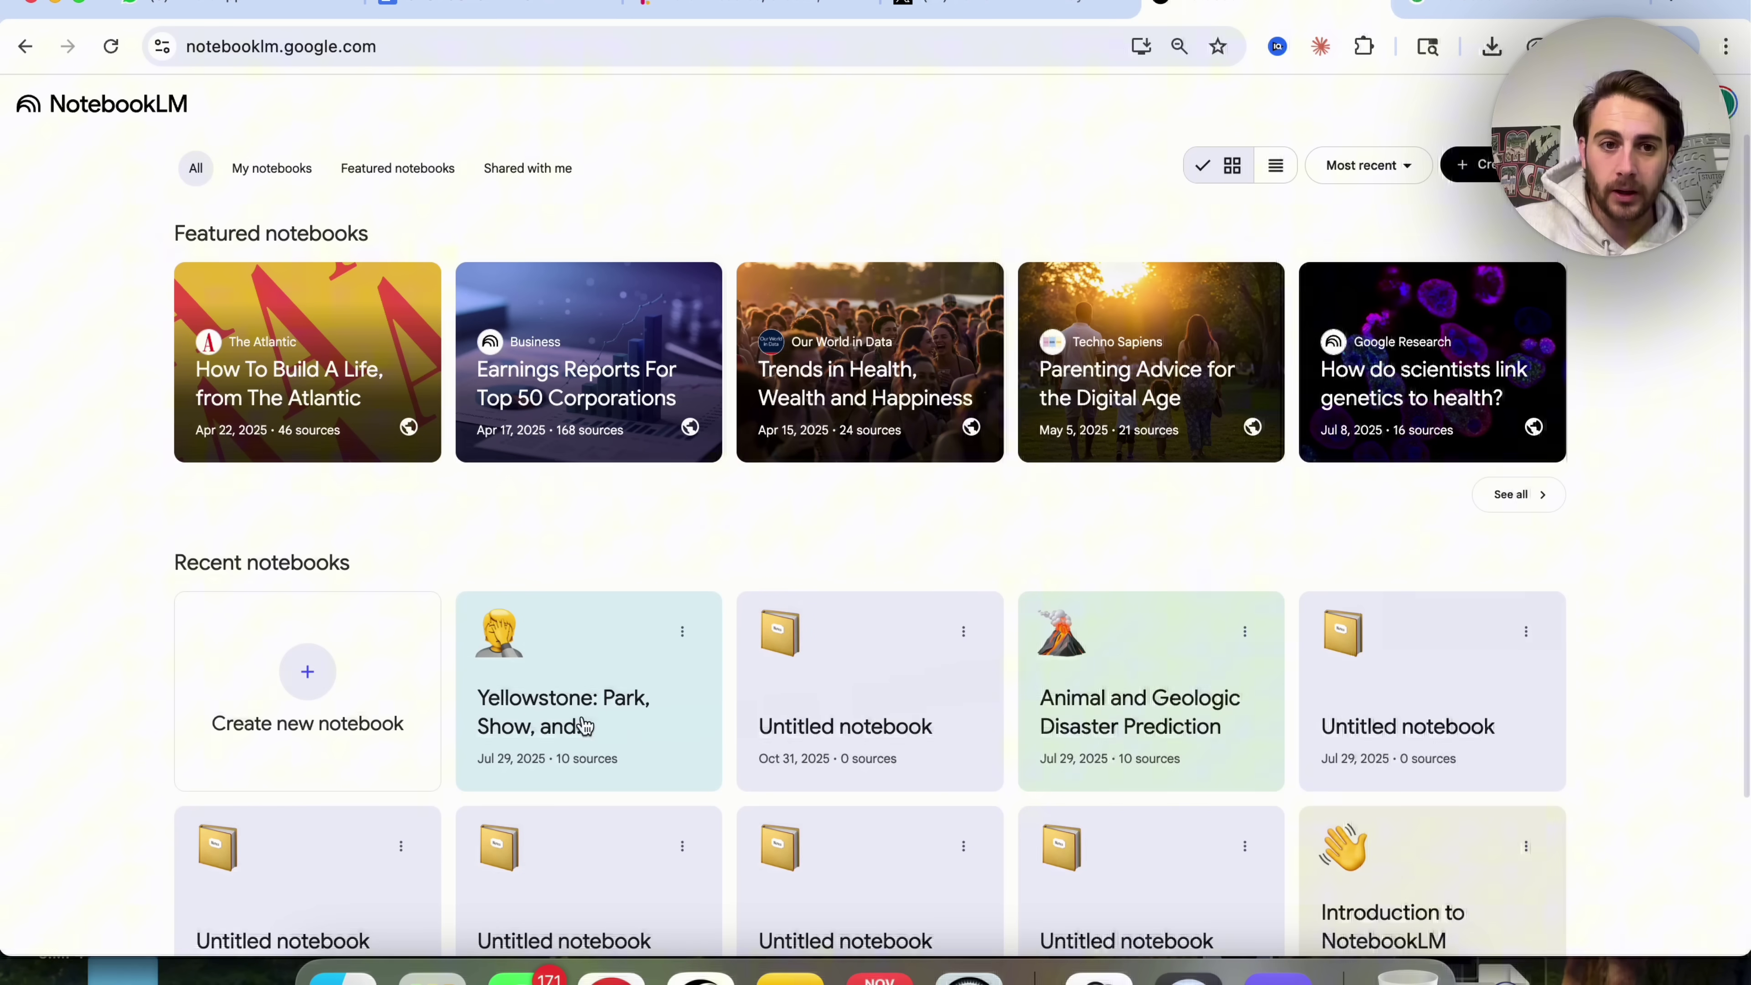
left_click(589, 680)
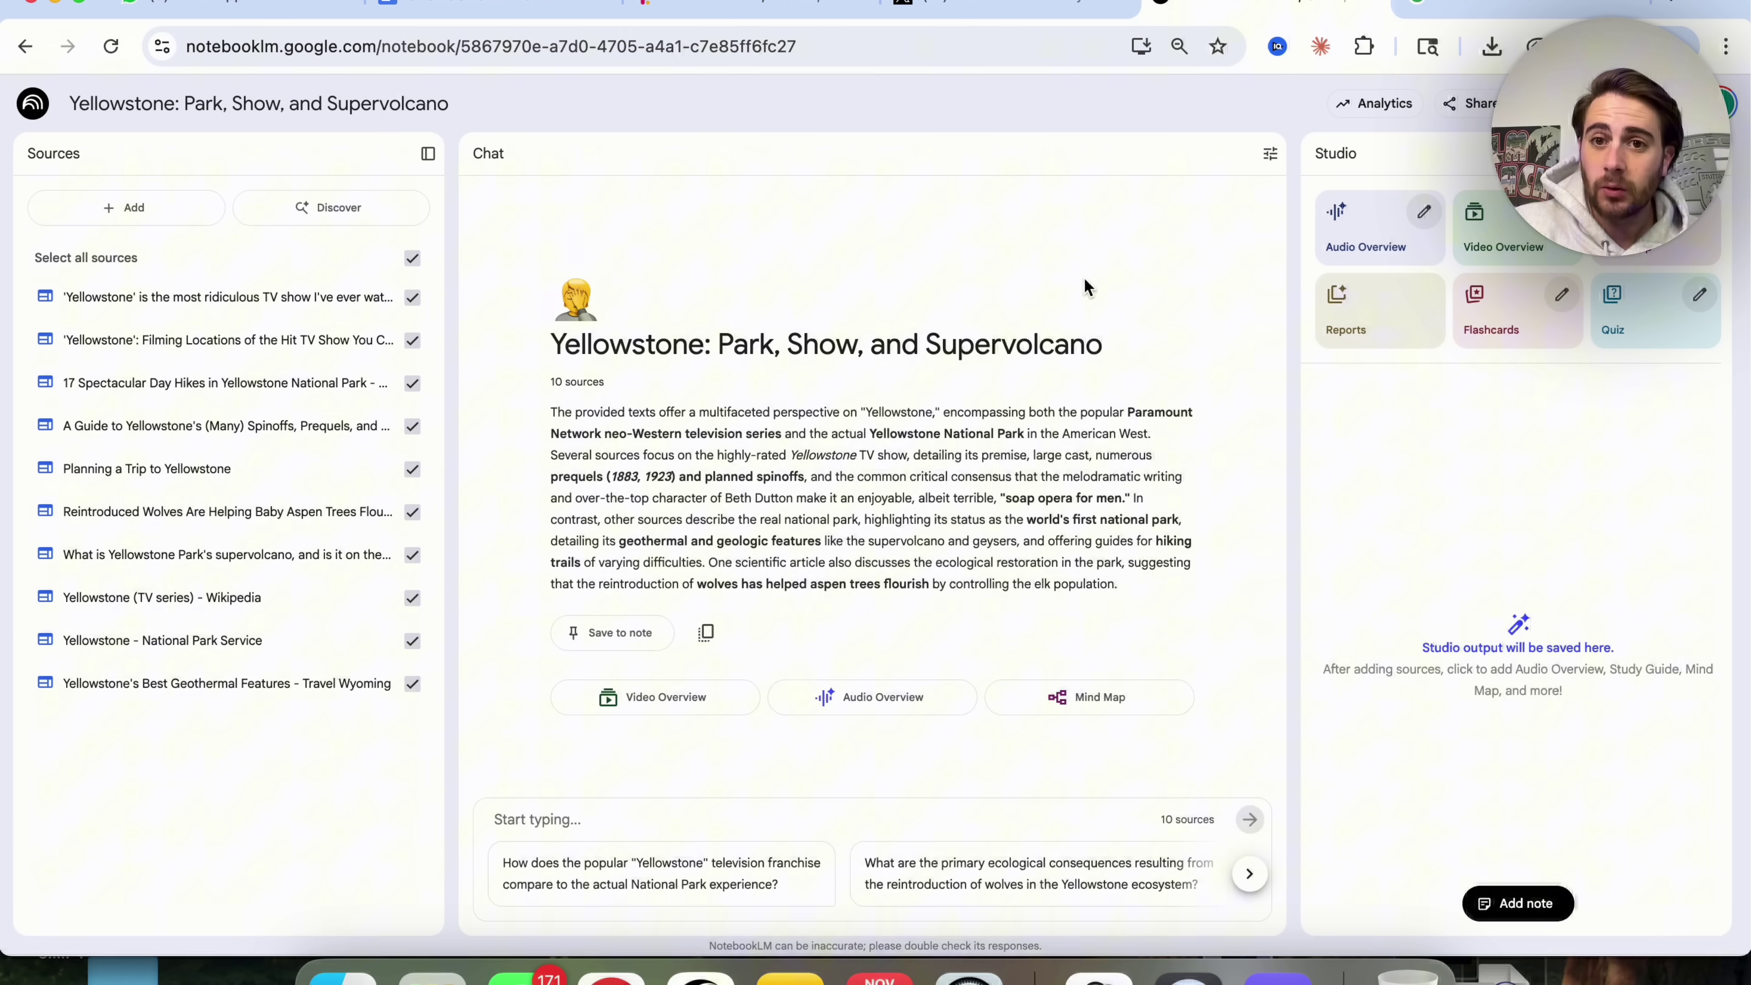
left_click(1271, 154)
left_click(629, 502)
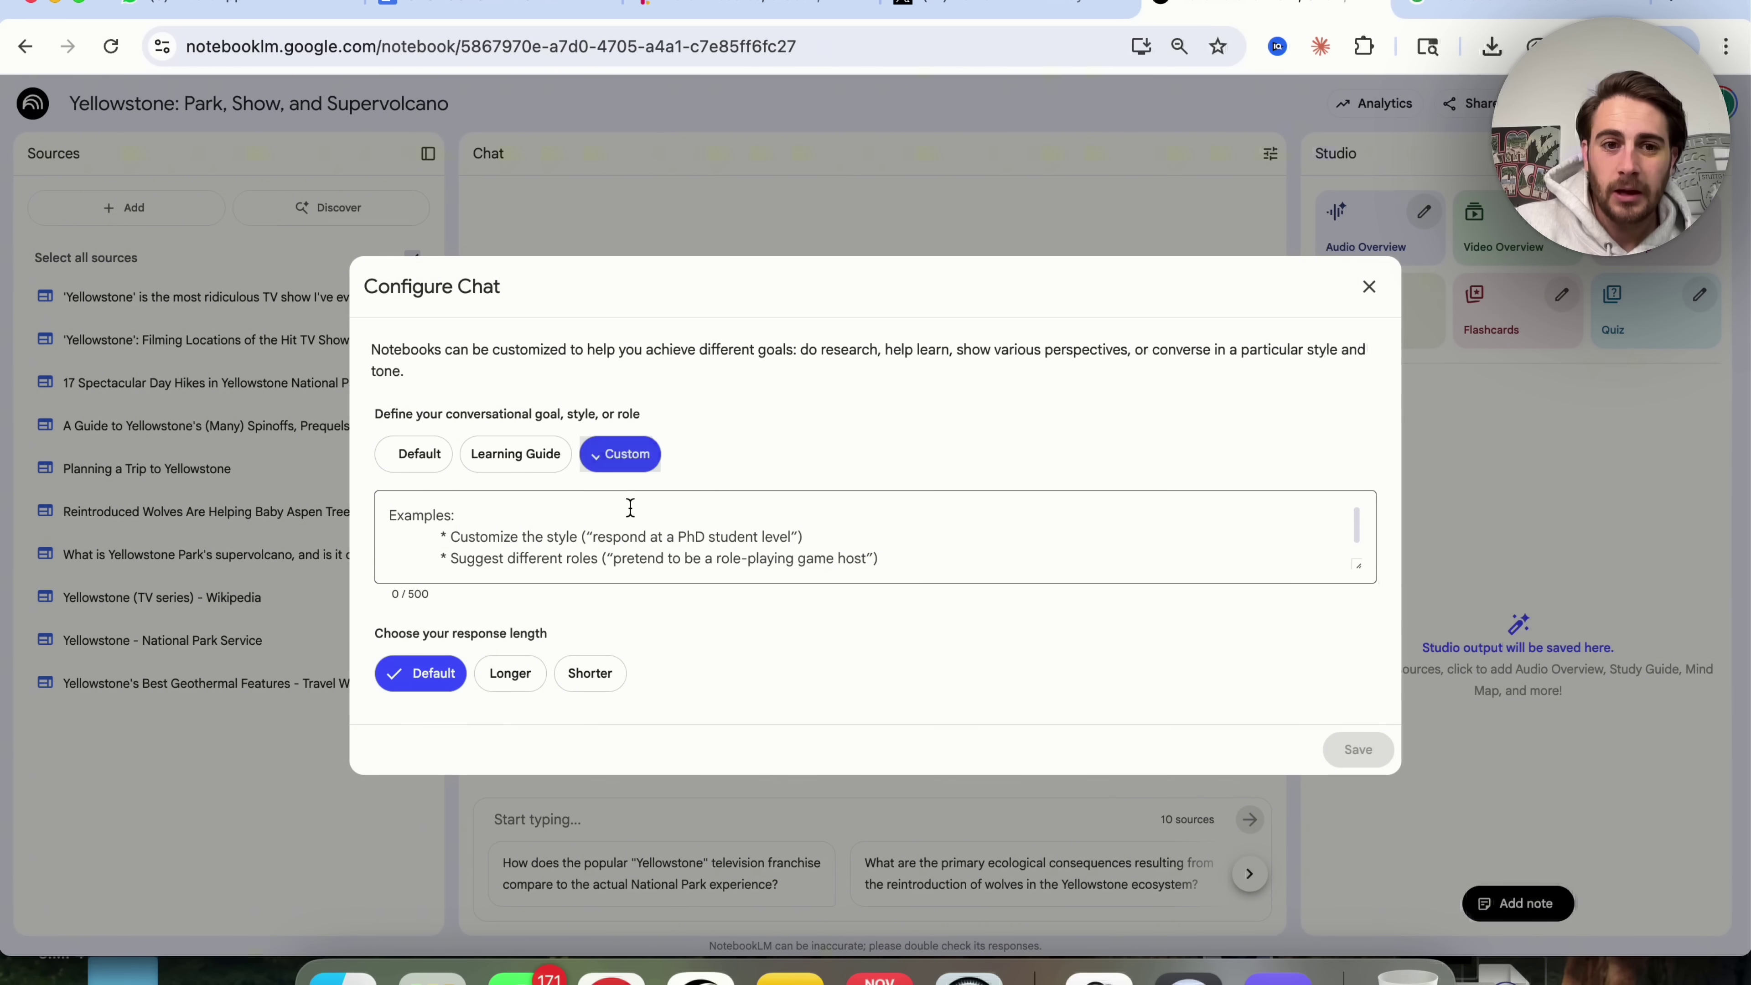
left_click(627, 516)
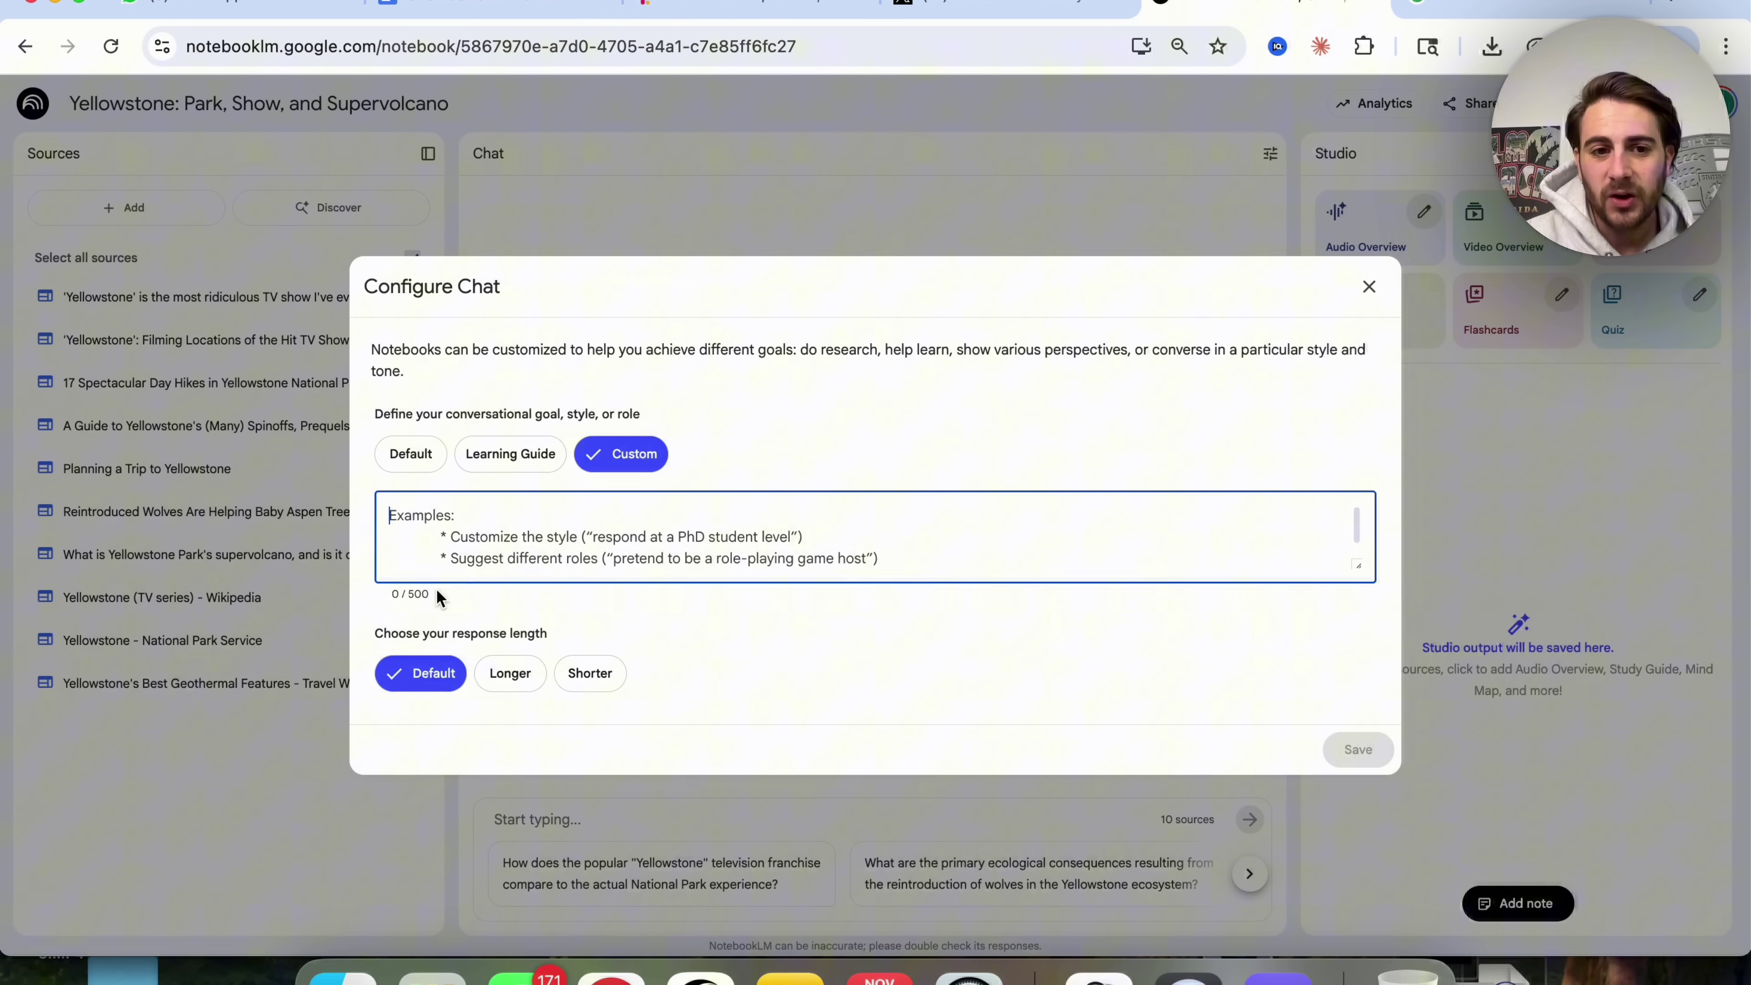
scroll(586, 516, "down", 1)
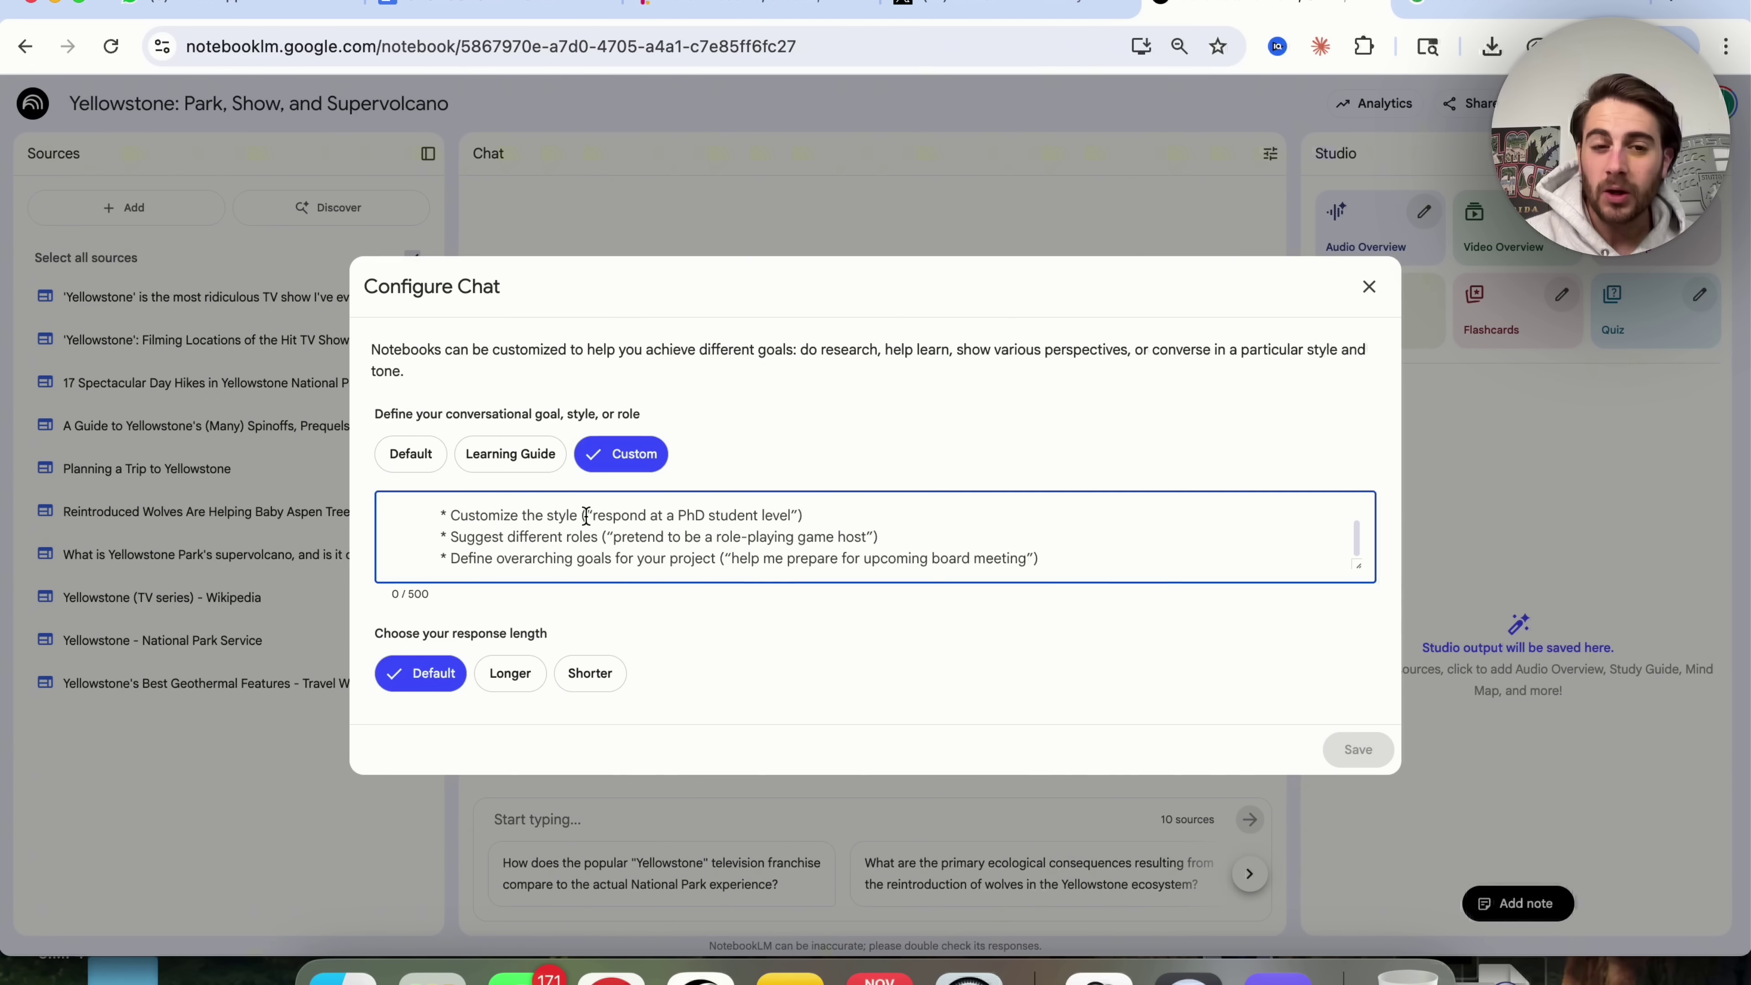
left_click(898, 150)
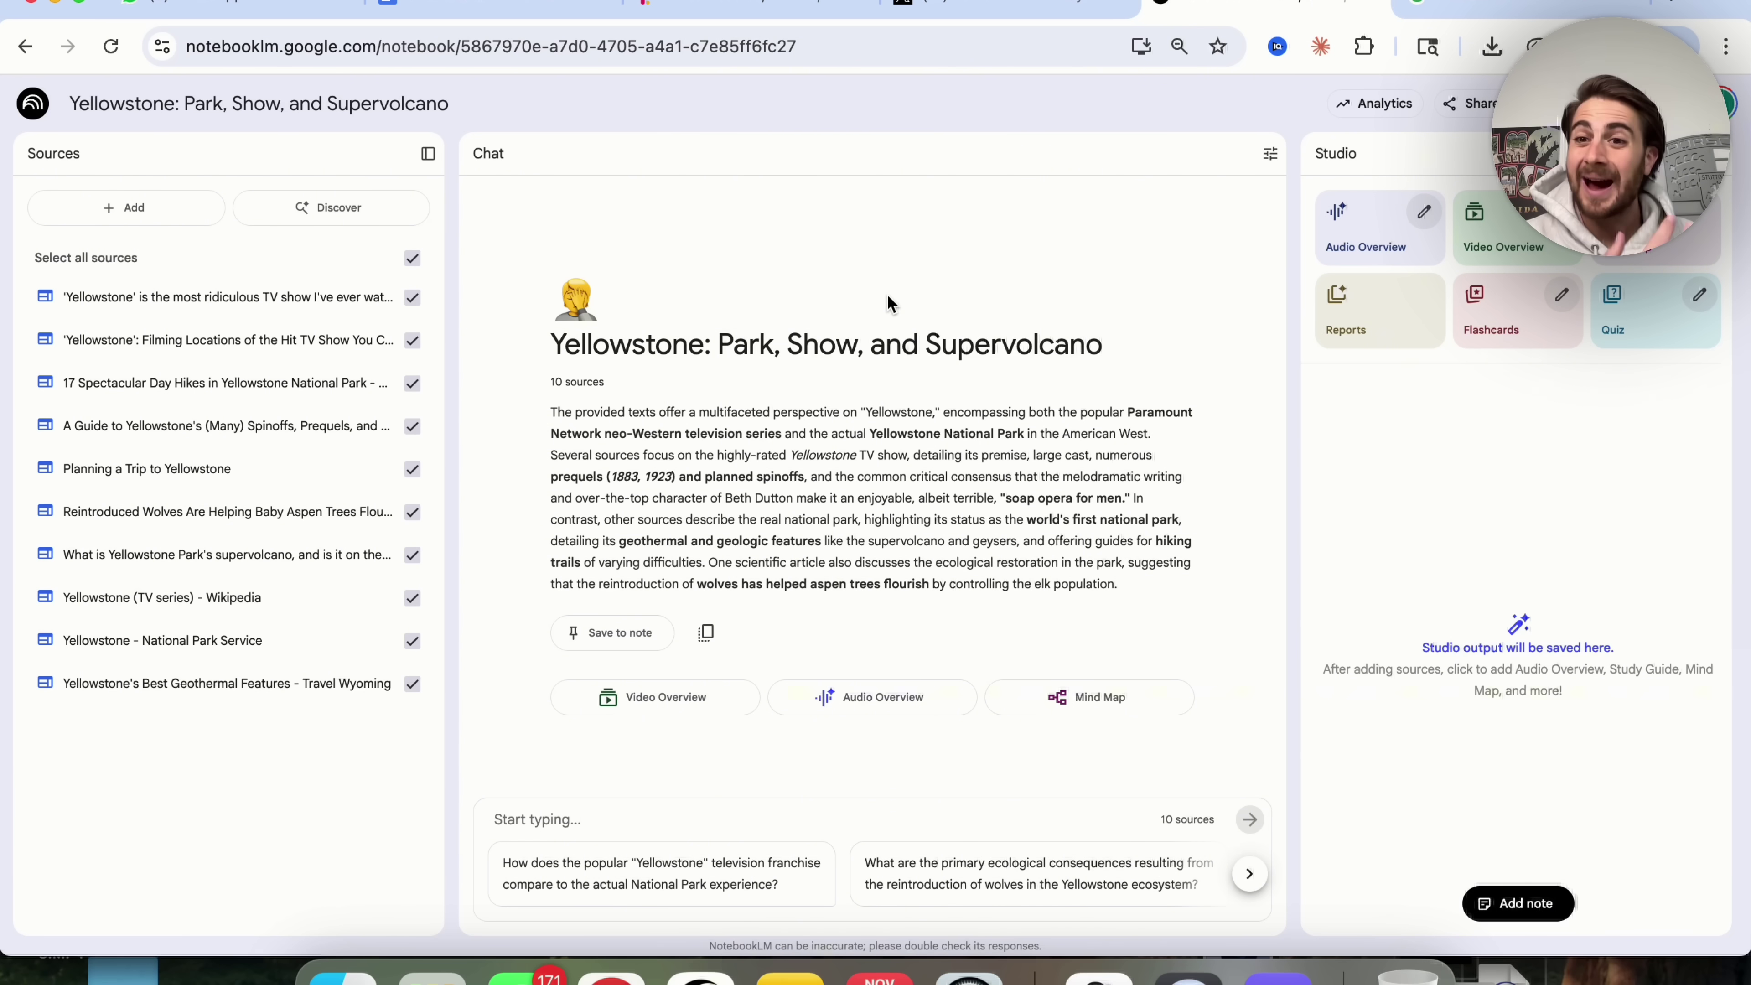
Step: Reopen the chat configuration, choose Custom again, and close it without saving
left_click(1270, 153)
left_click(629, 493)
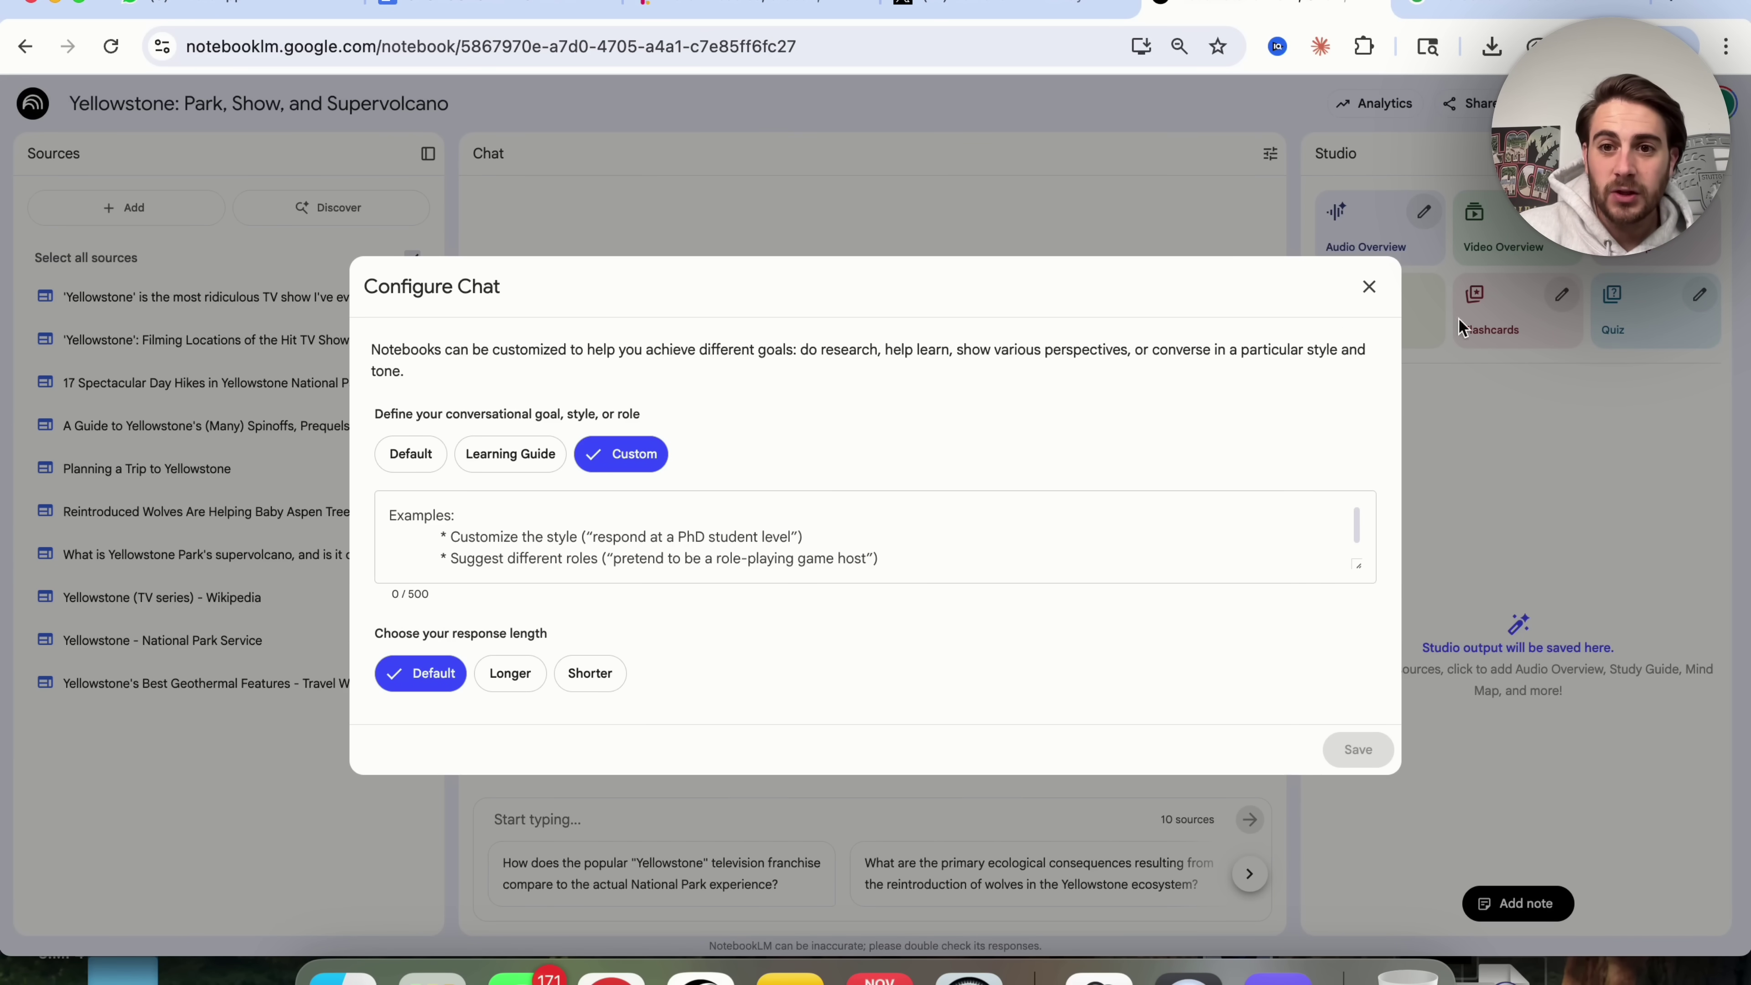
left_click(1369, 286)
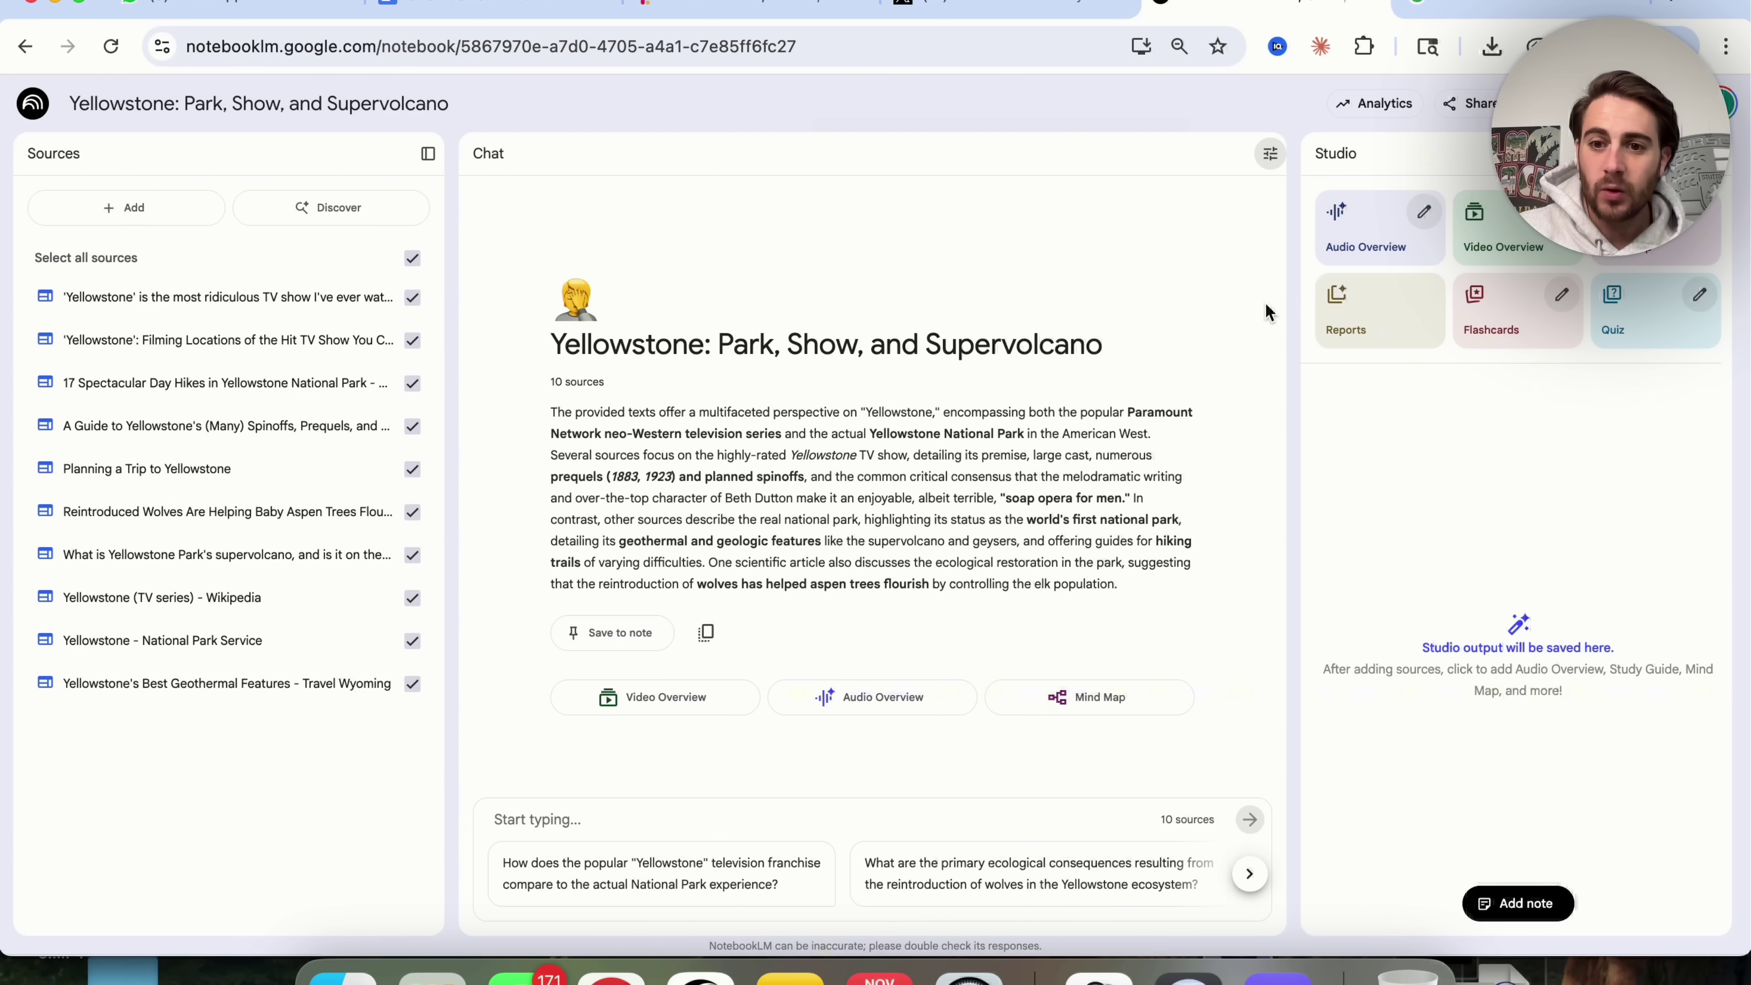
left_click(303, 207)
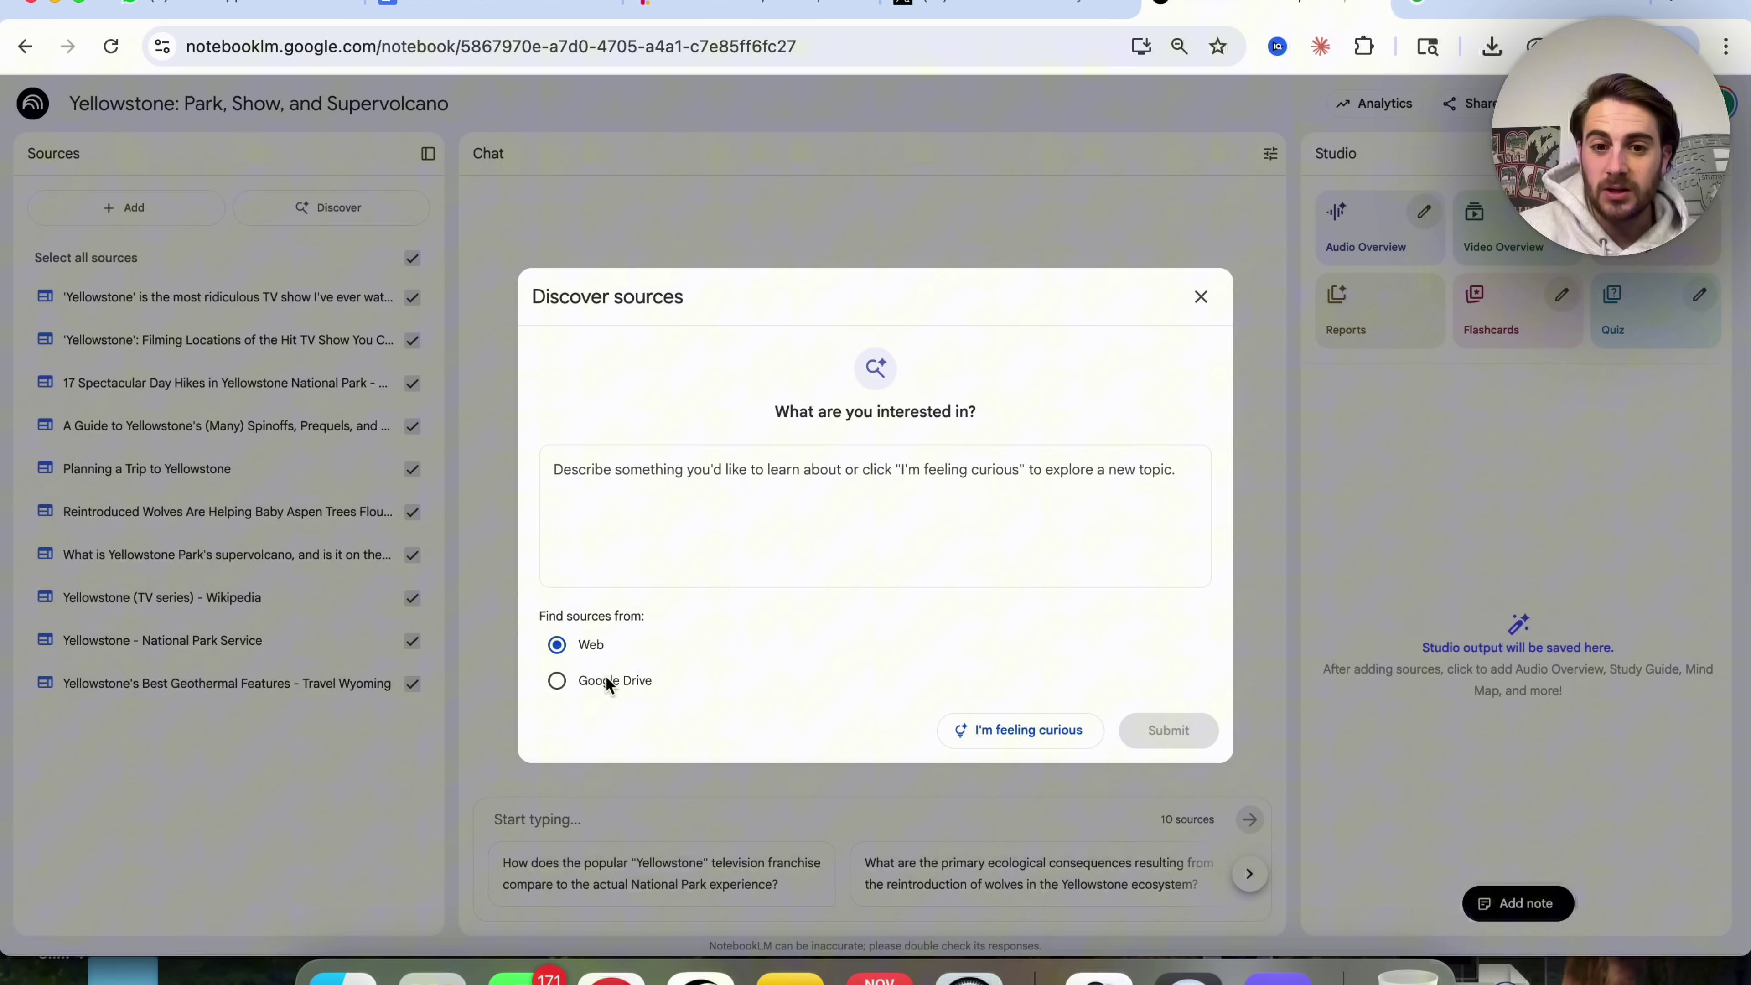
left_click(989, 733)
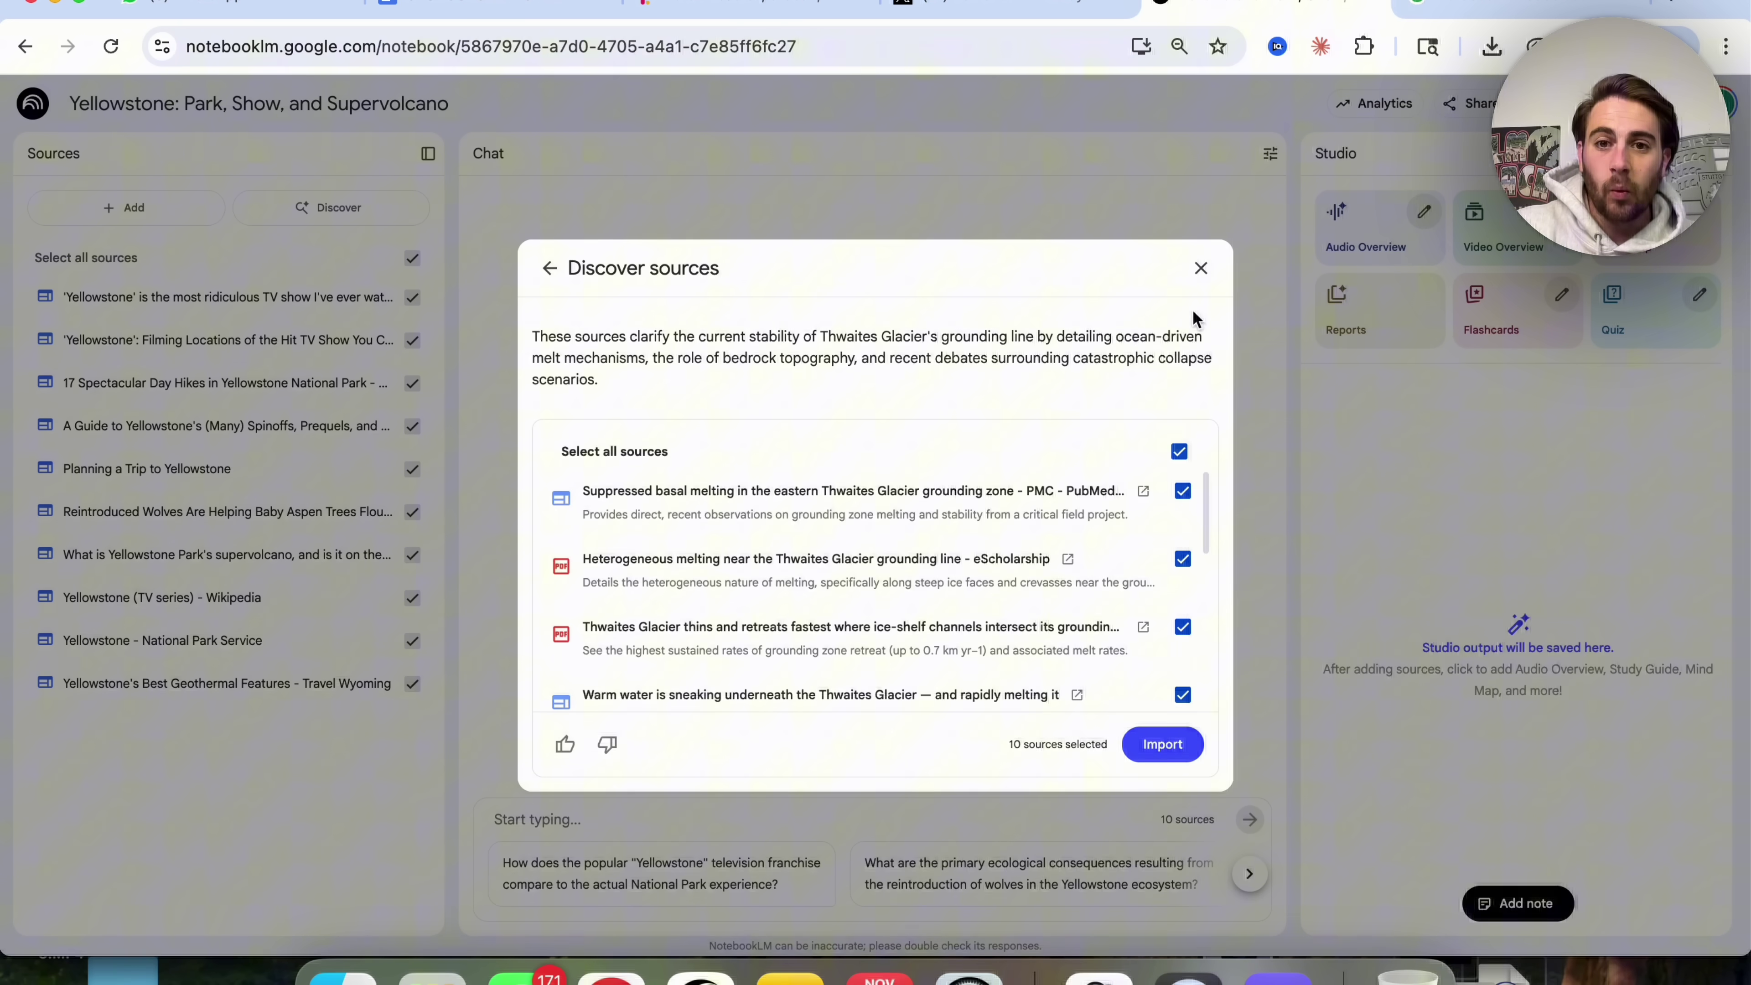
scroll(1039, 582, "down", 3)
left_click(1200, 267)
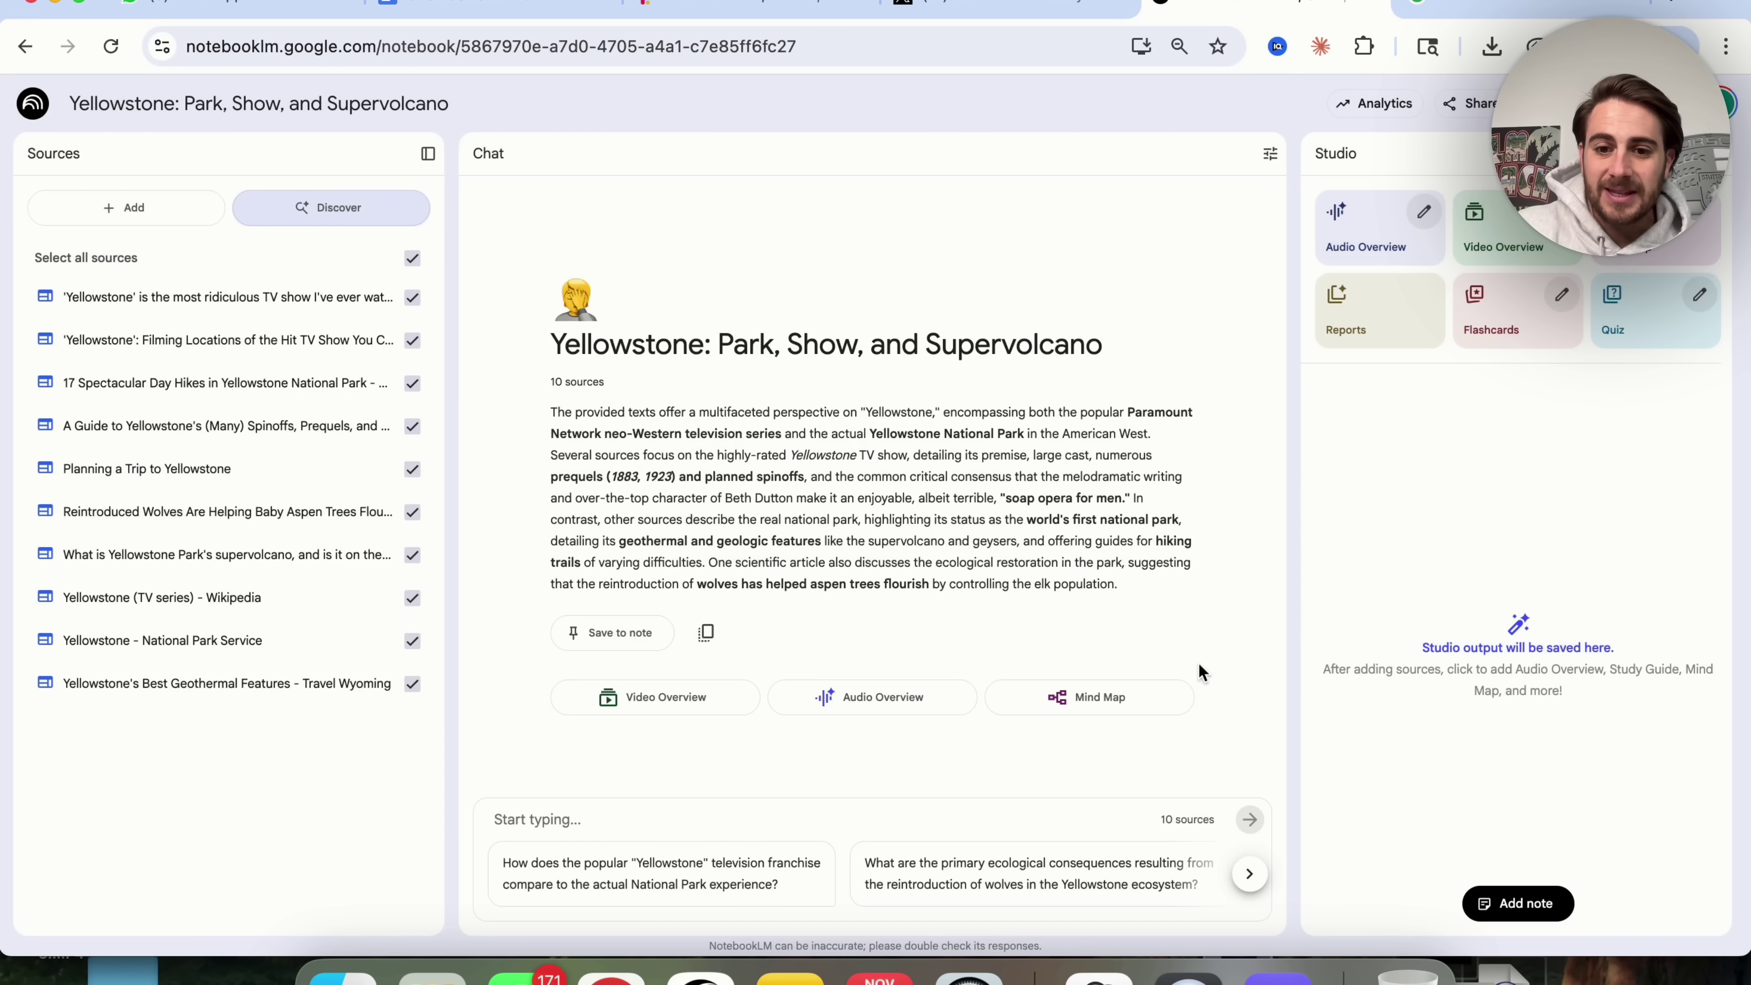
Step: Ask the suggested question about reintroducing wolves and save the answer as a note
left_click(966, 883)
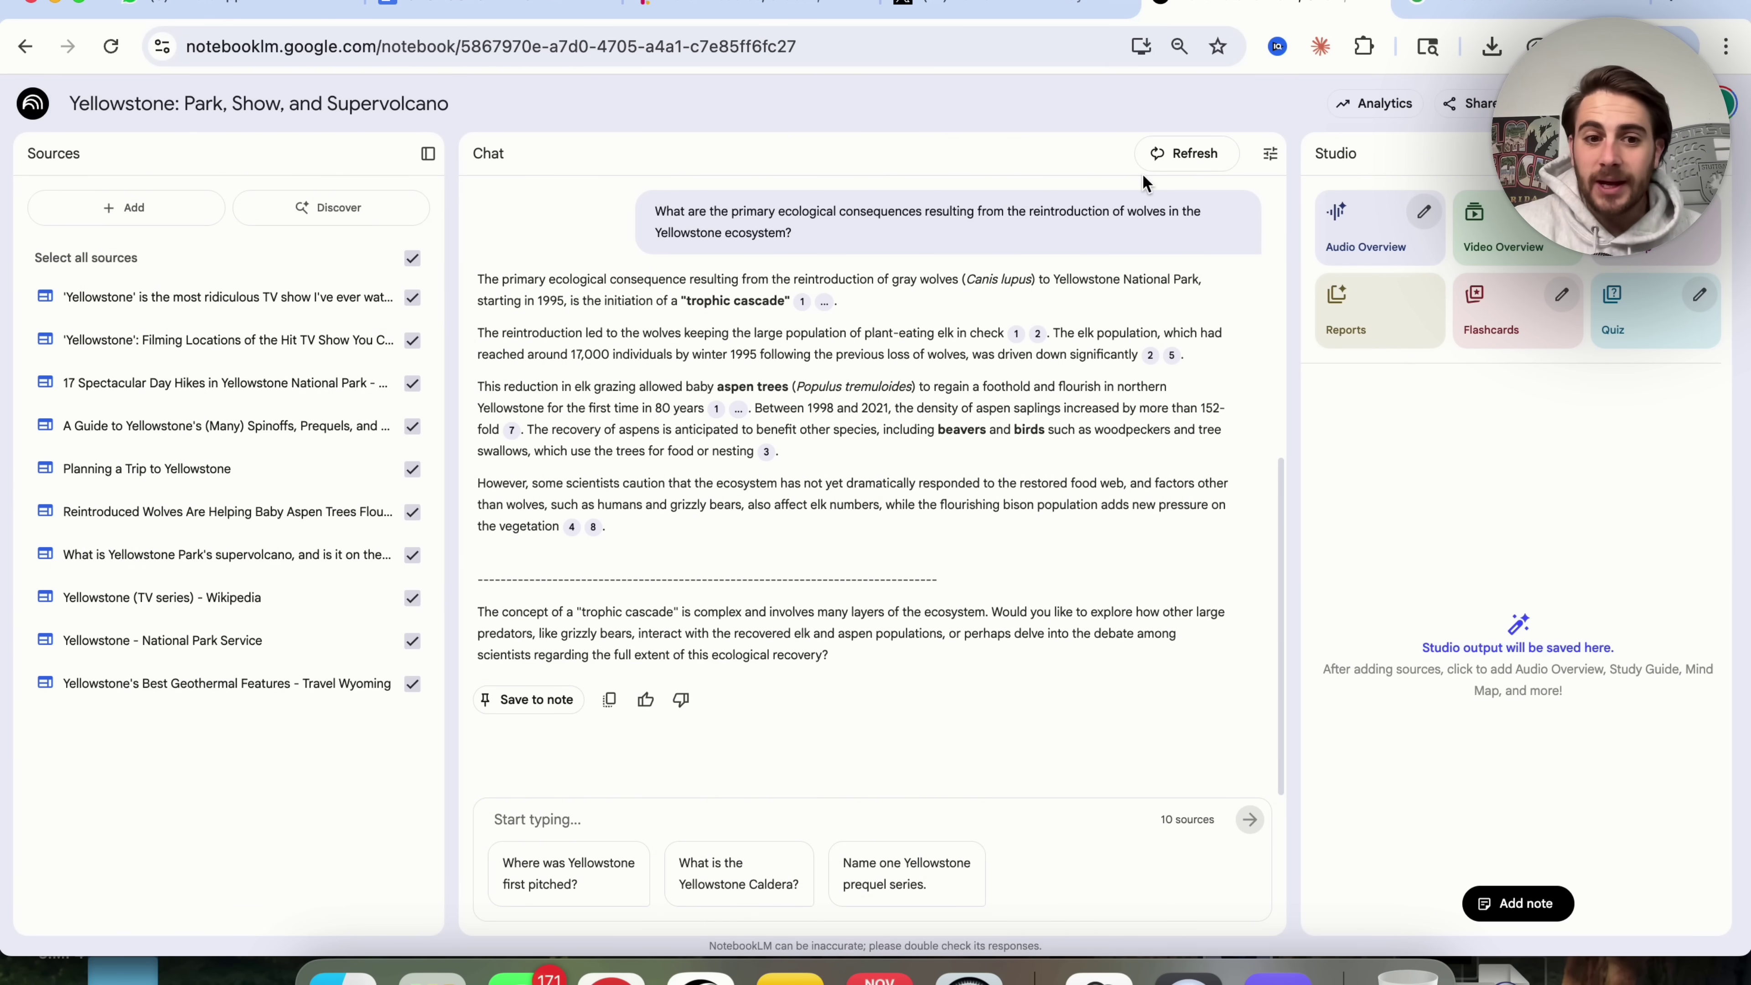
left_click(513, 698)
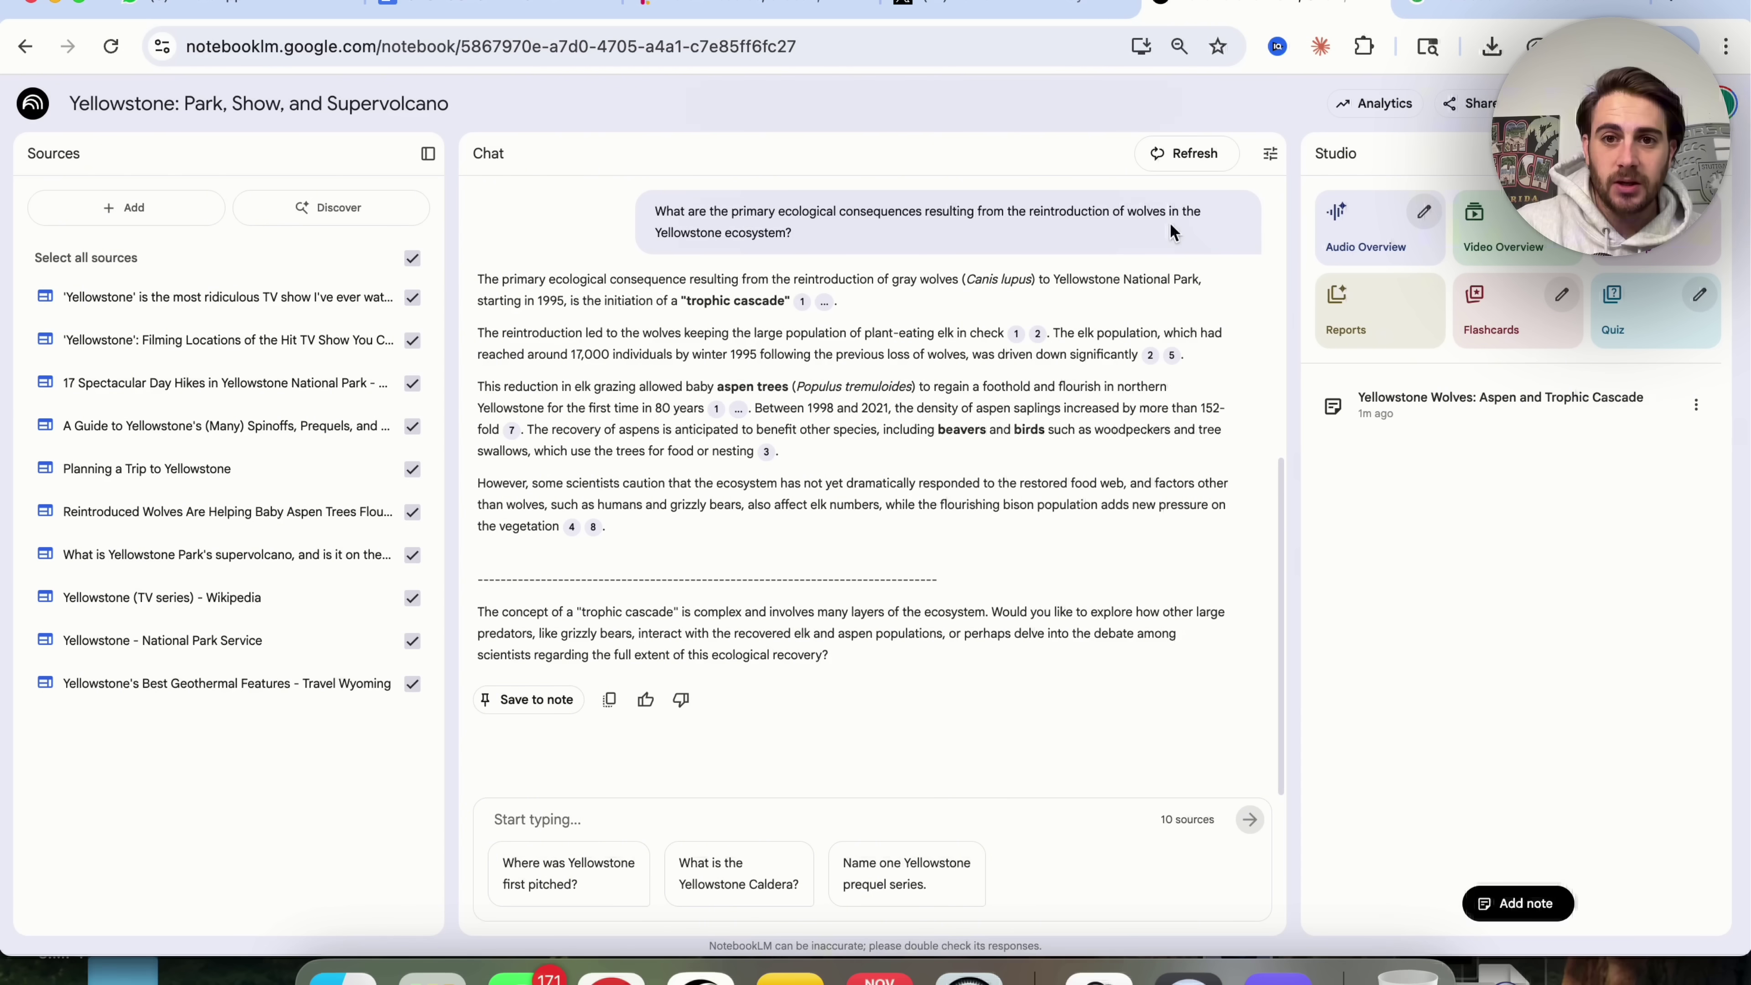
Step: Clear the chat history and open the 'Yellowstone Wolves: Aspen and Trophic Cascade' note
left_click(1183, 156)
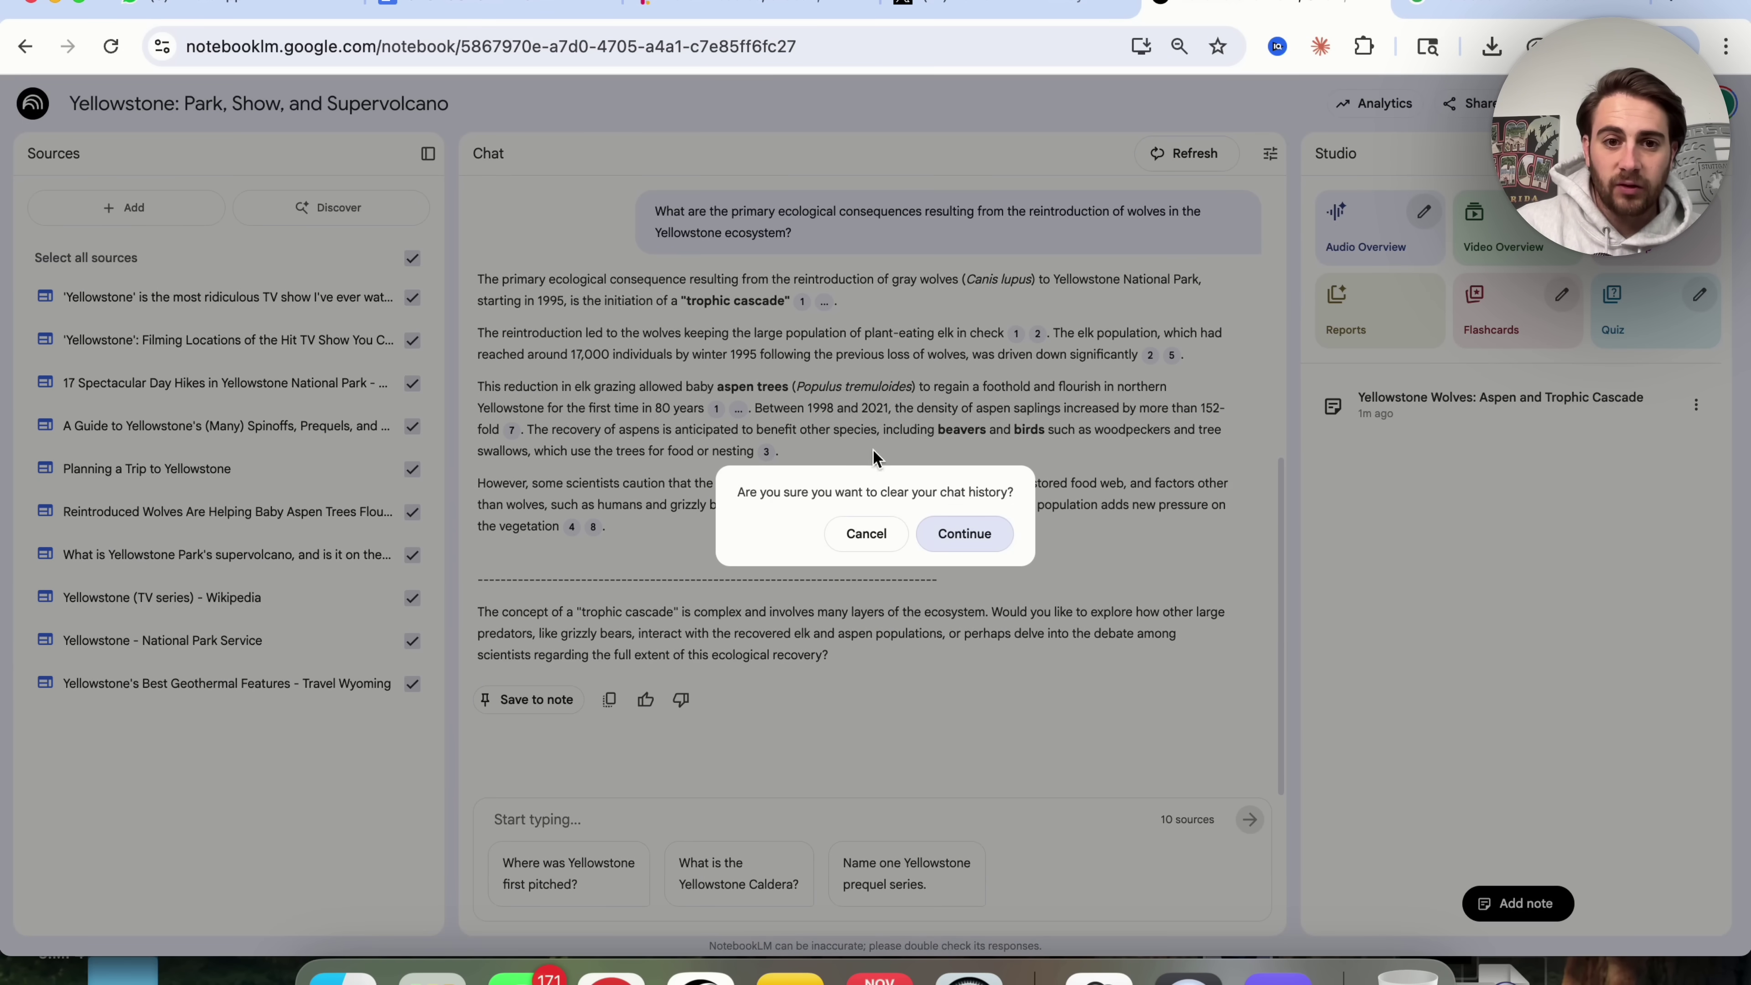
left_click(987, 547)
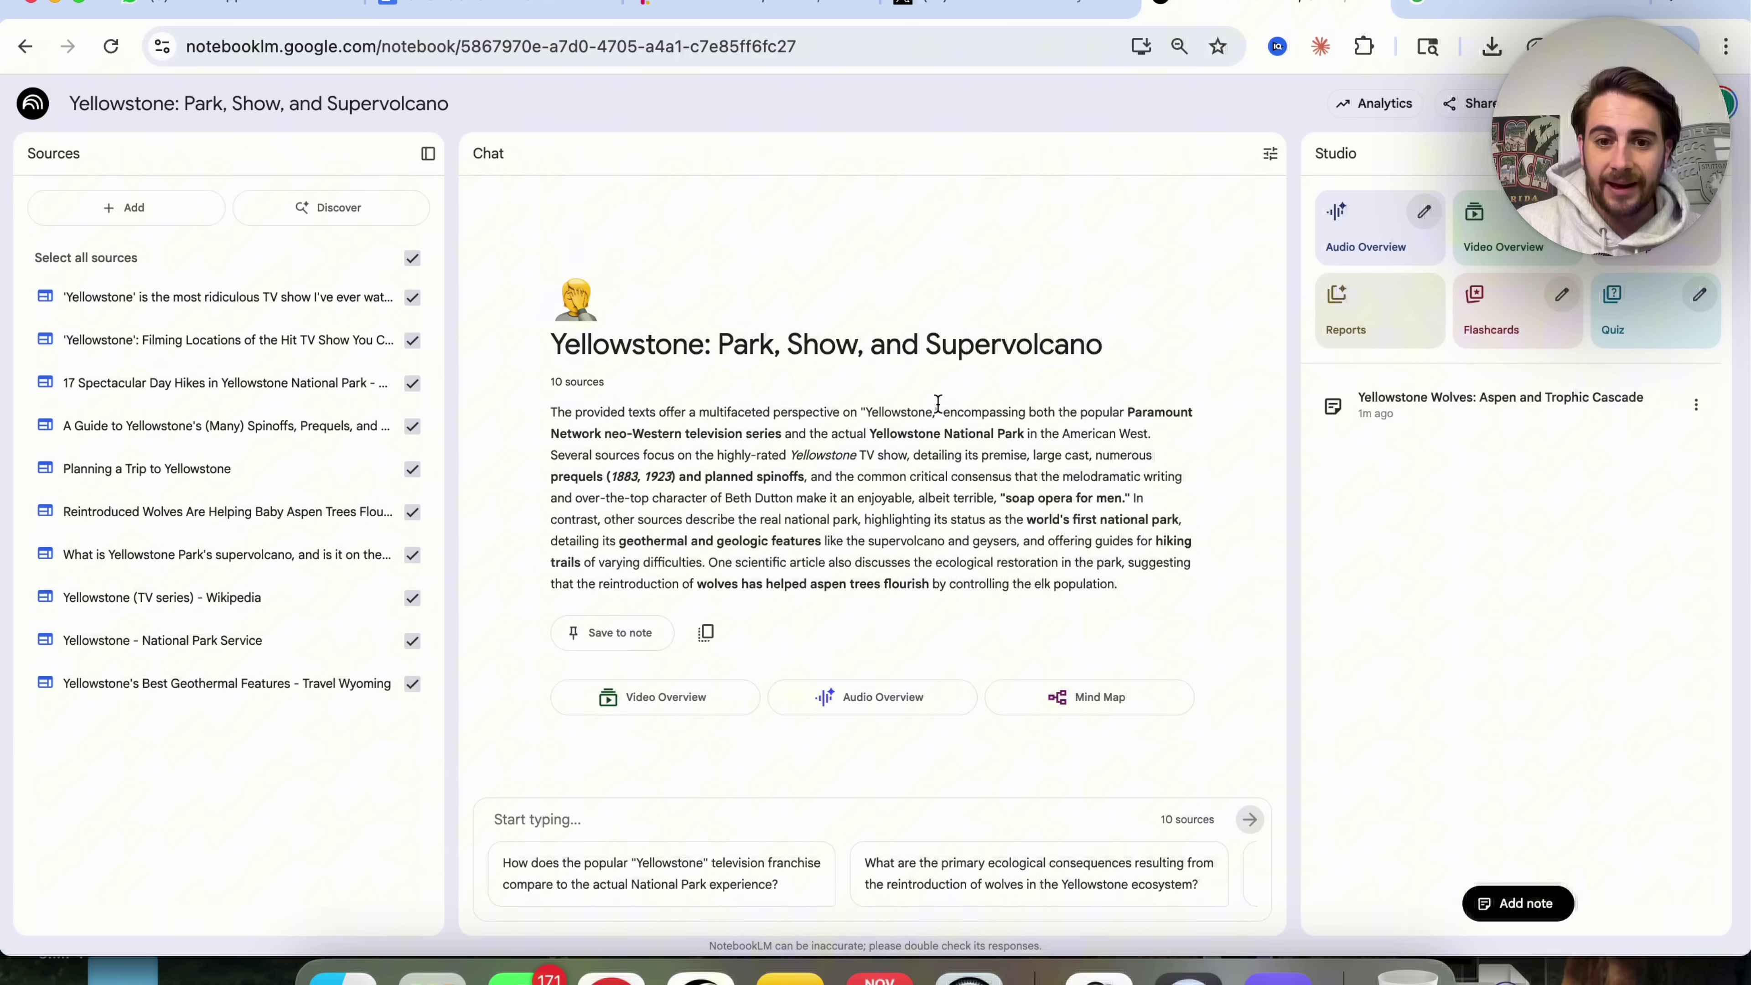
left_click(1436, 402)
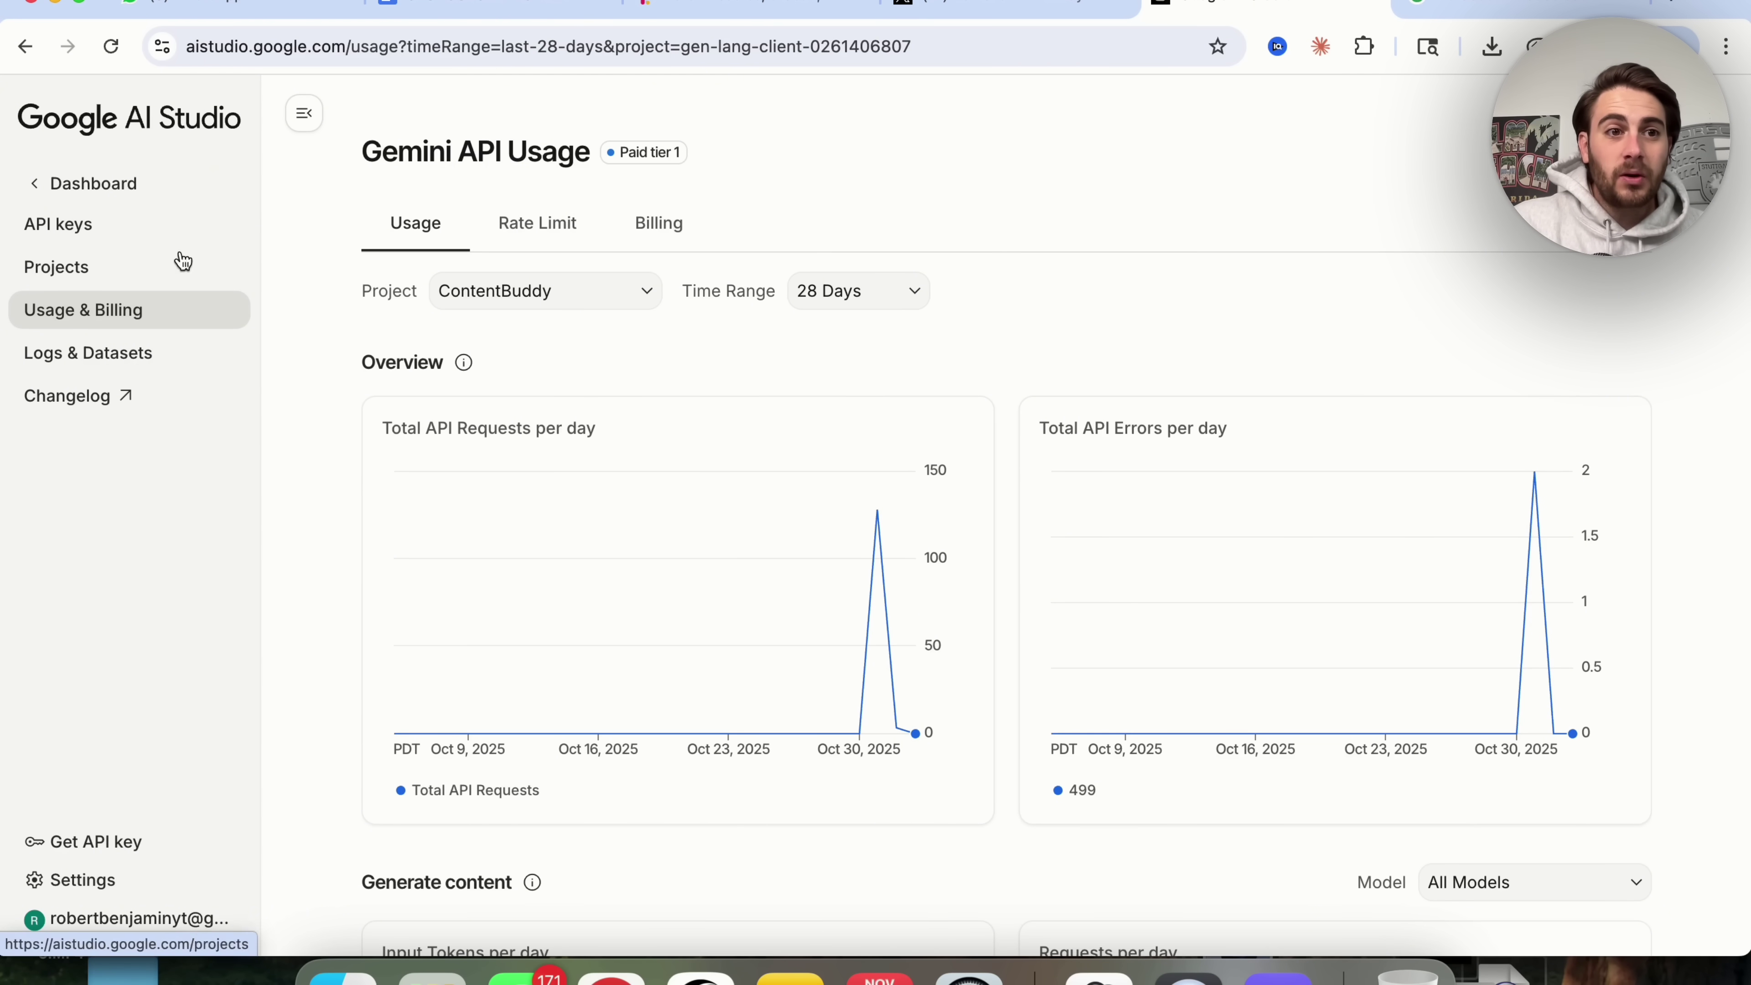
Step: Go back to AI Studio Home, open Build, and launch the recently viewed AI Video Feedback app
left_click(78, 183)
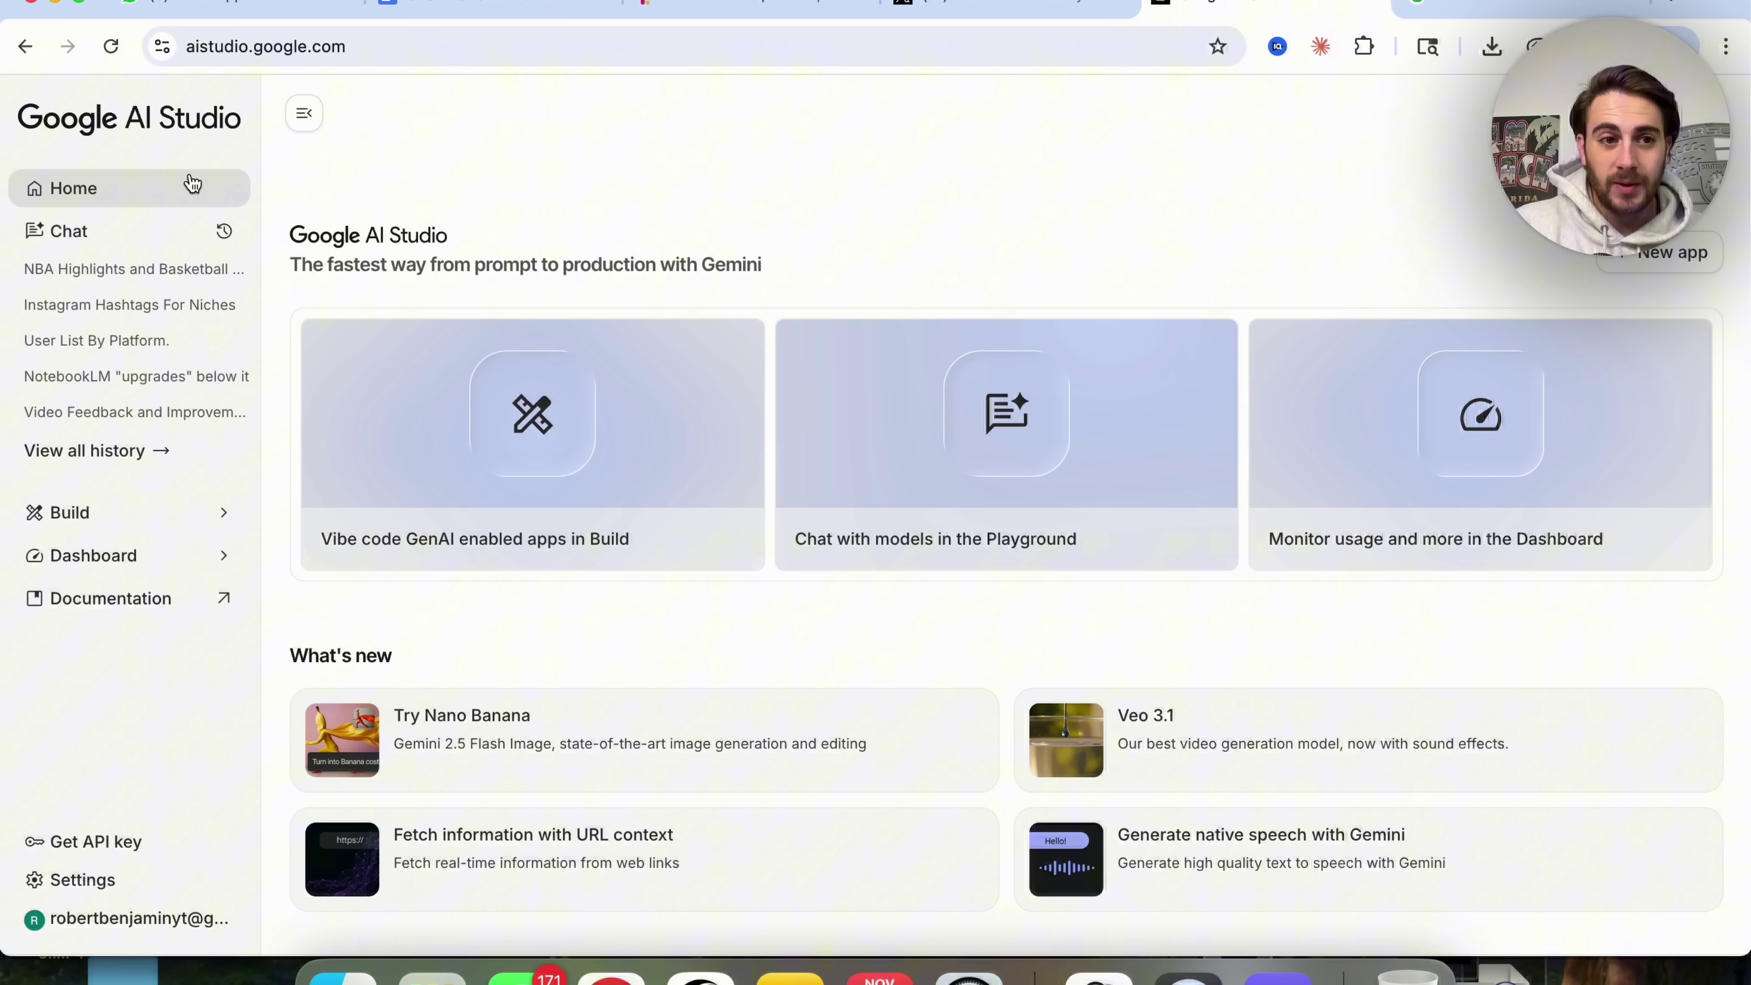
left_click(90, 522)
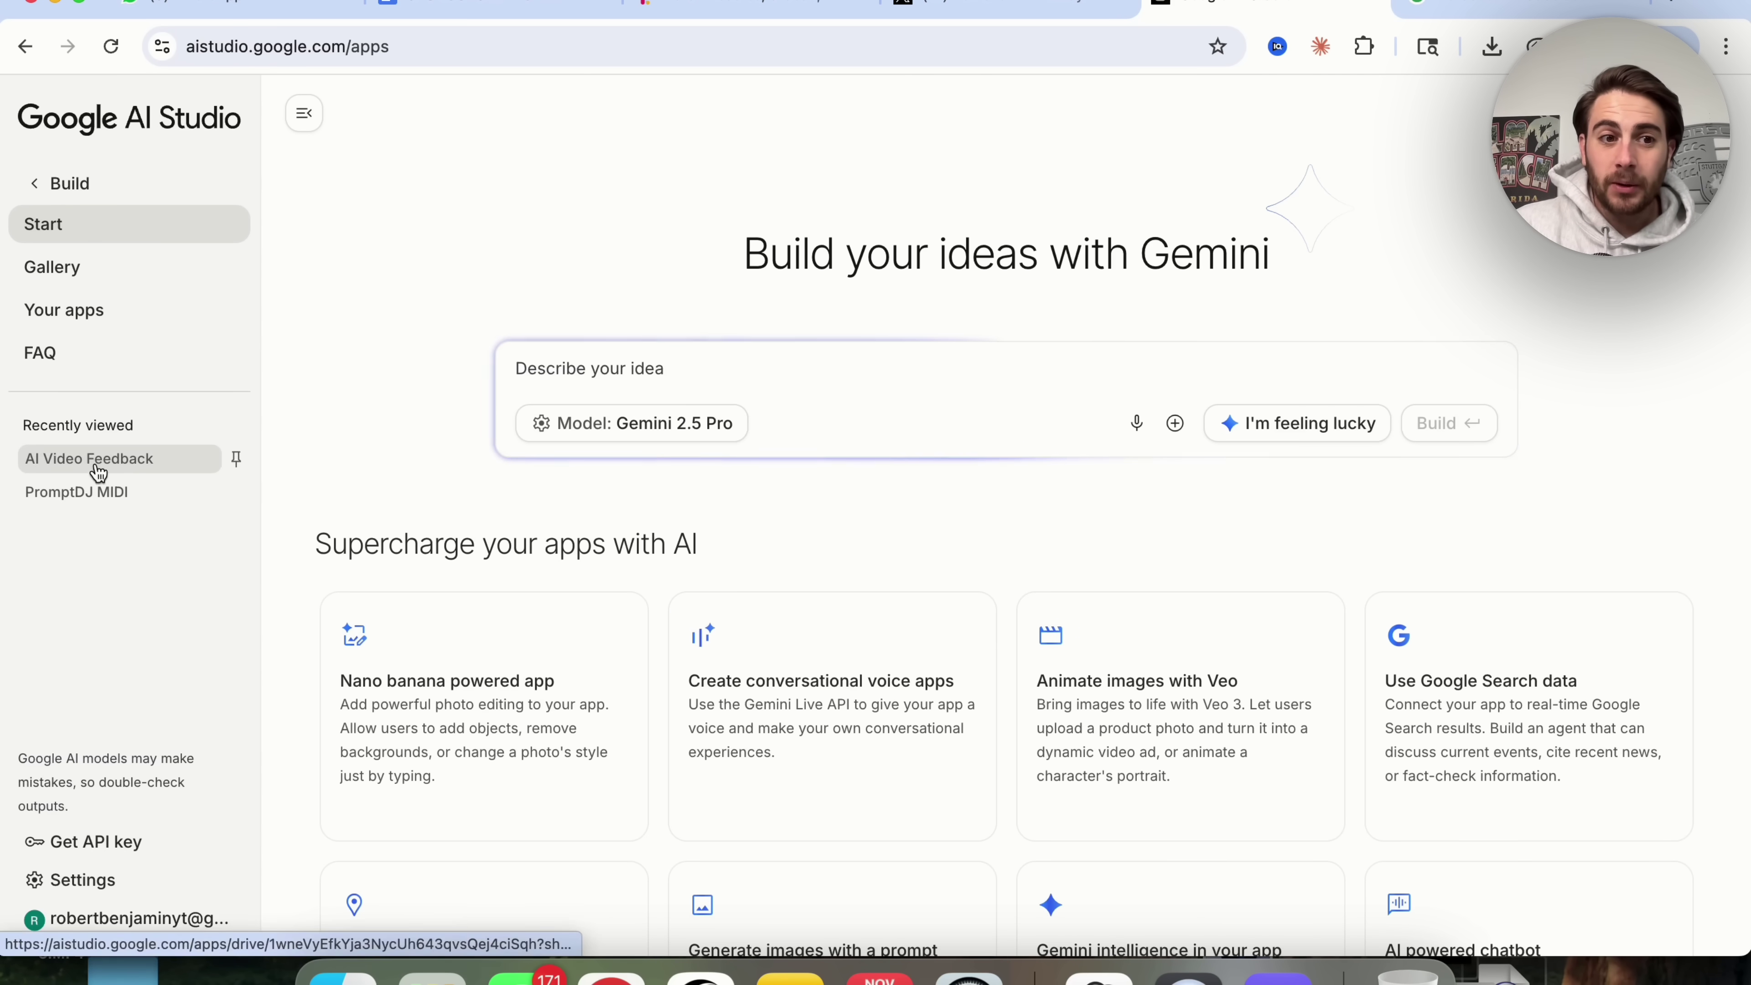
left_click(41, 460)
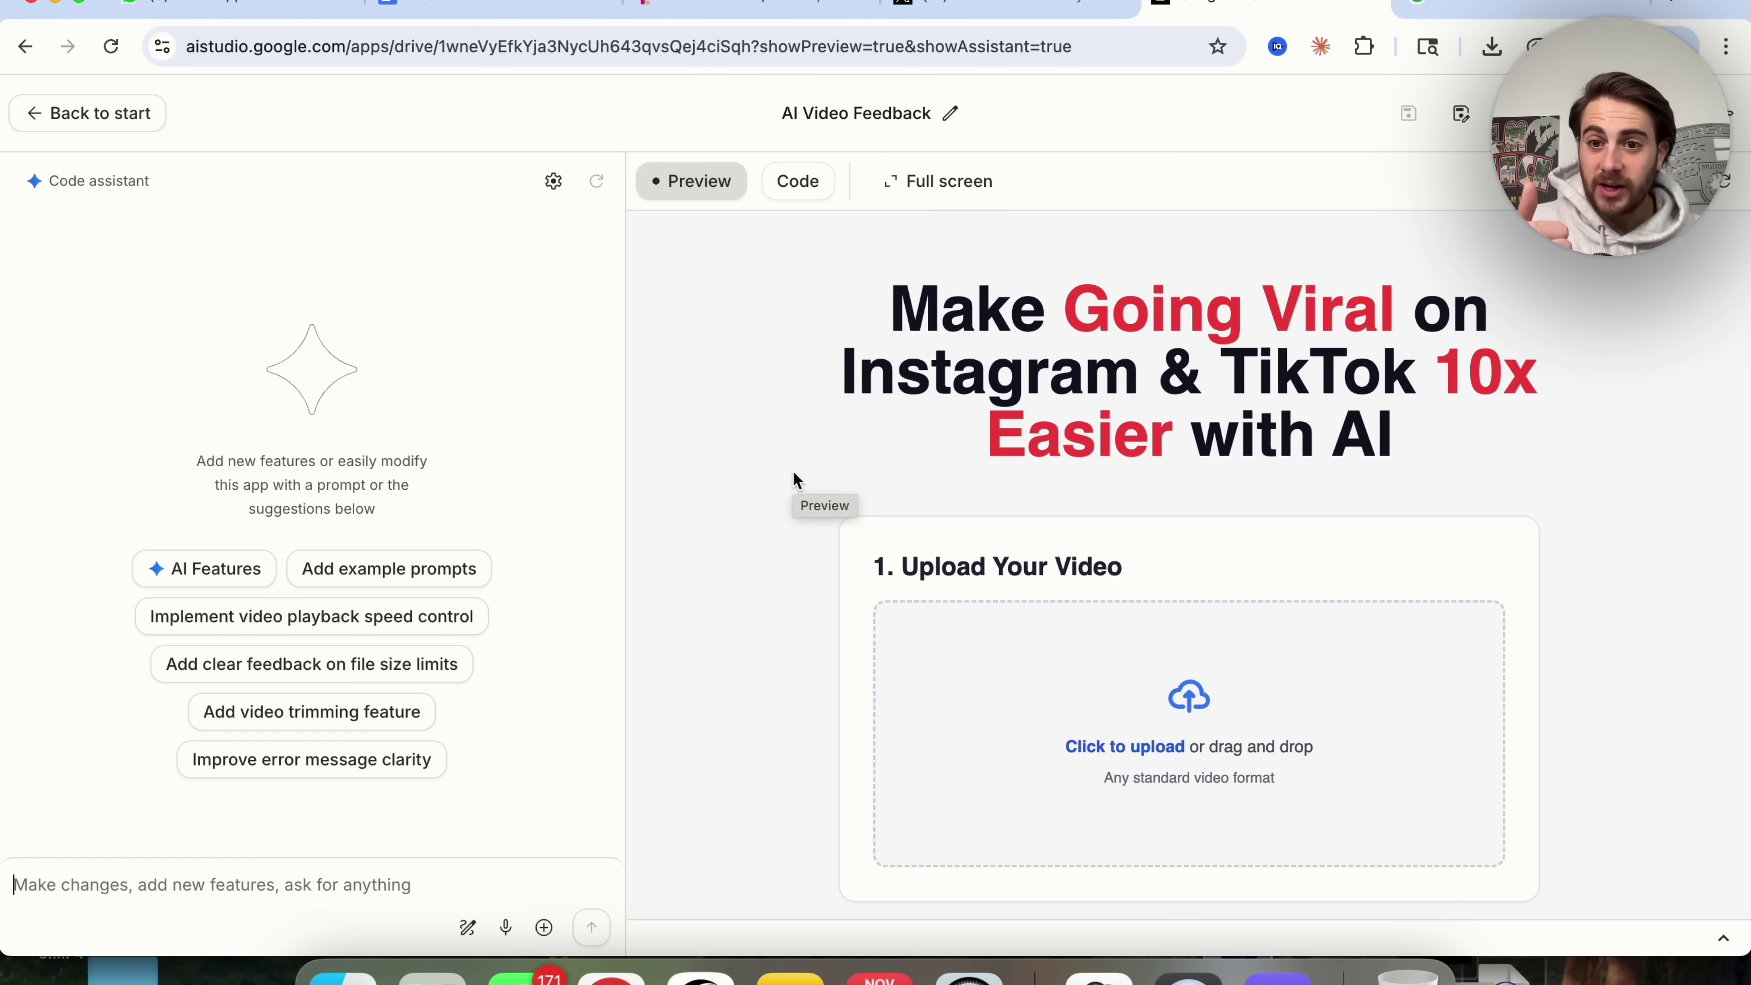
scroll(794, 480, "down", 1)
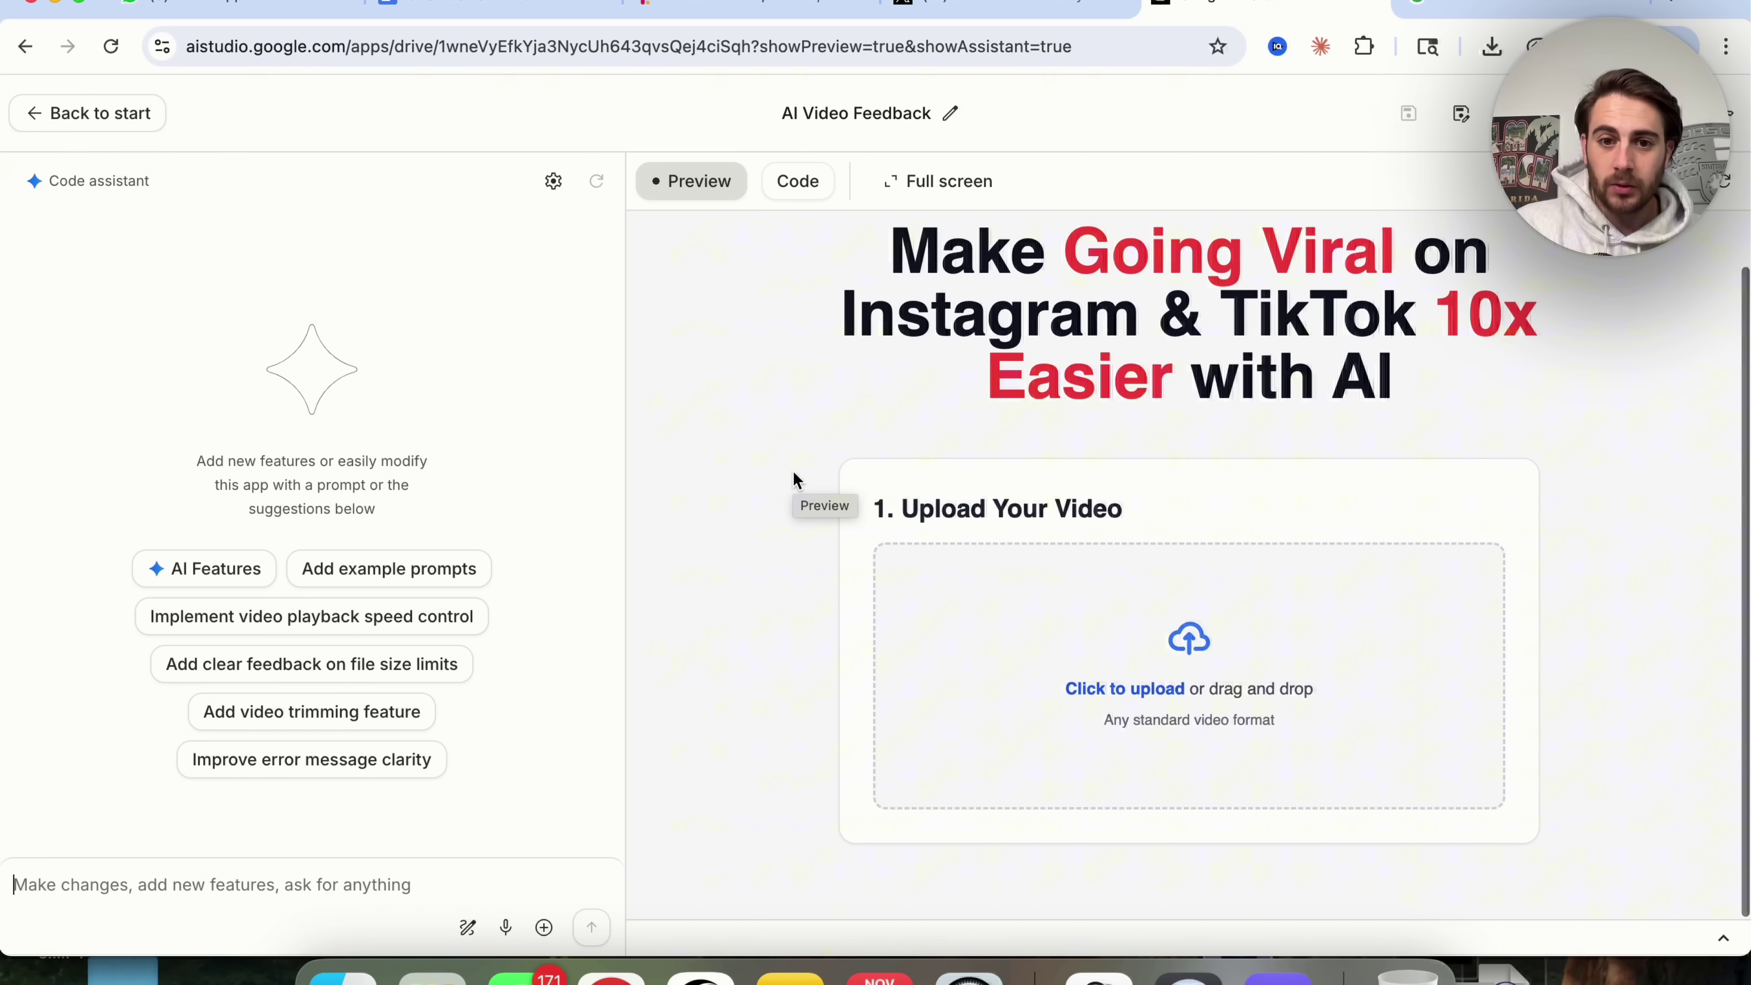
Step: Upload Download (15).mp4 to the AI Video Feedback app for analysis
left_click(1014, 693)
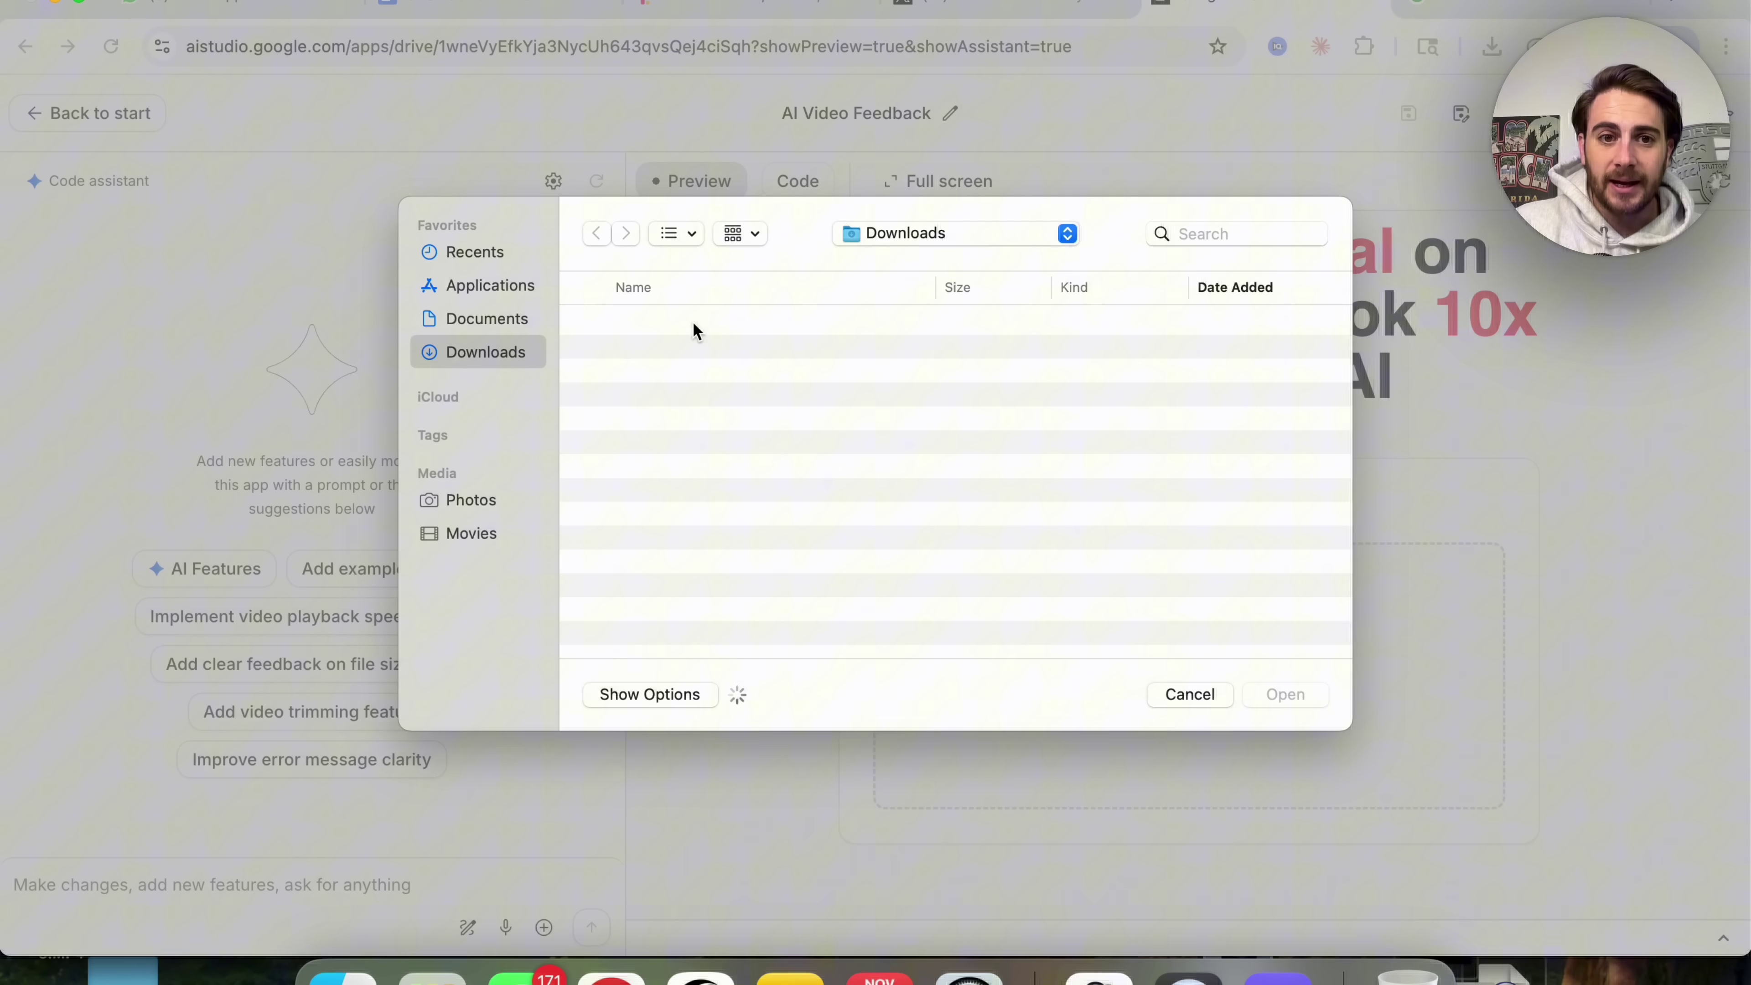
scroll(751, 538, "down", 5)
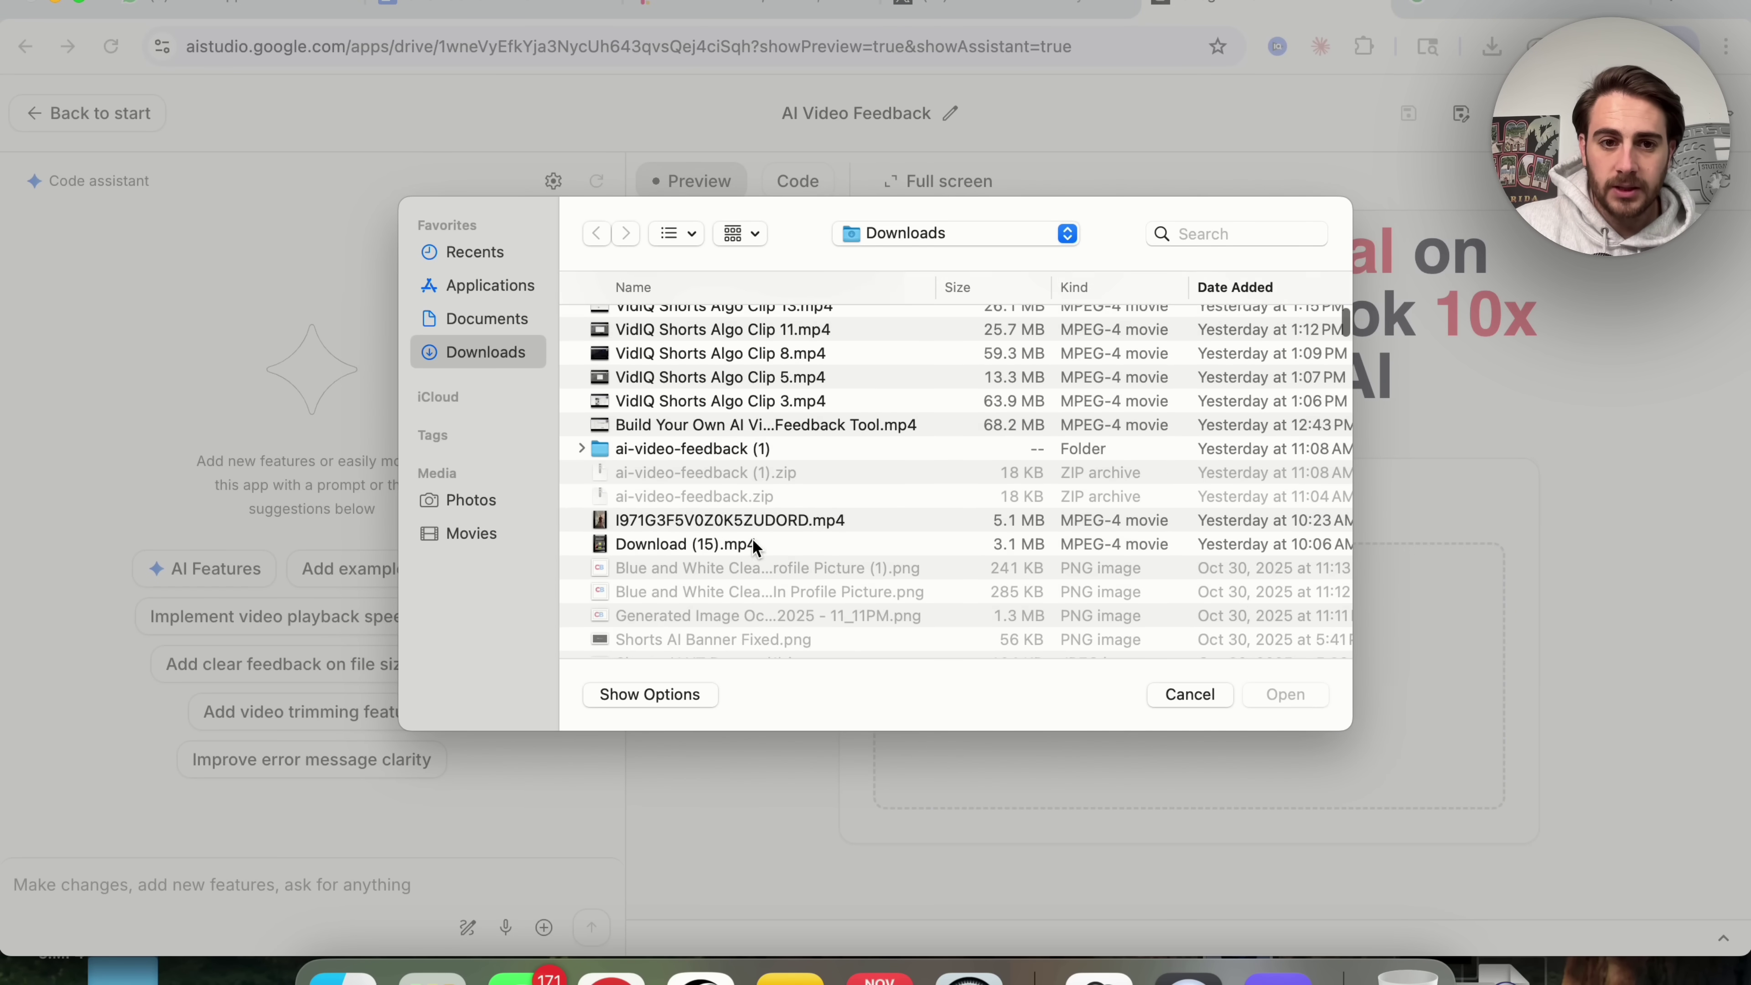
double_click(689, 544)
scroll(1007, 721, "down", 5)
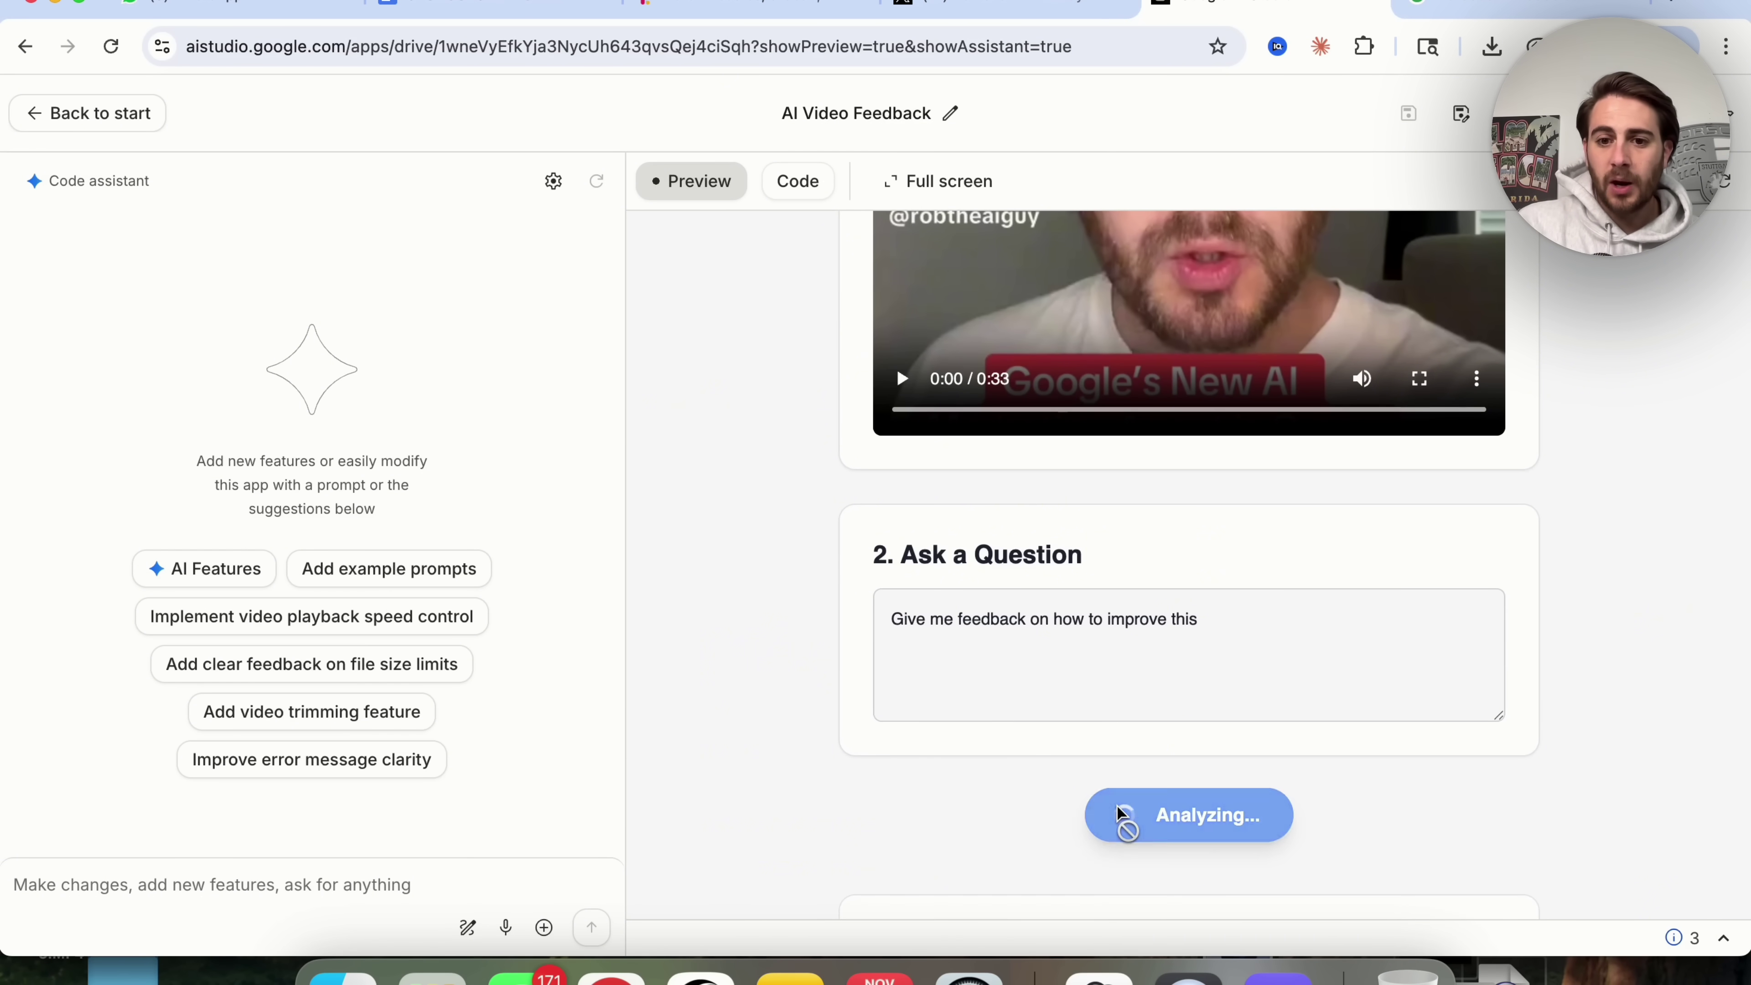
scroll(964, 735, "down", 3)
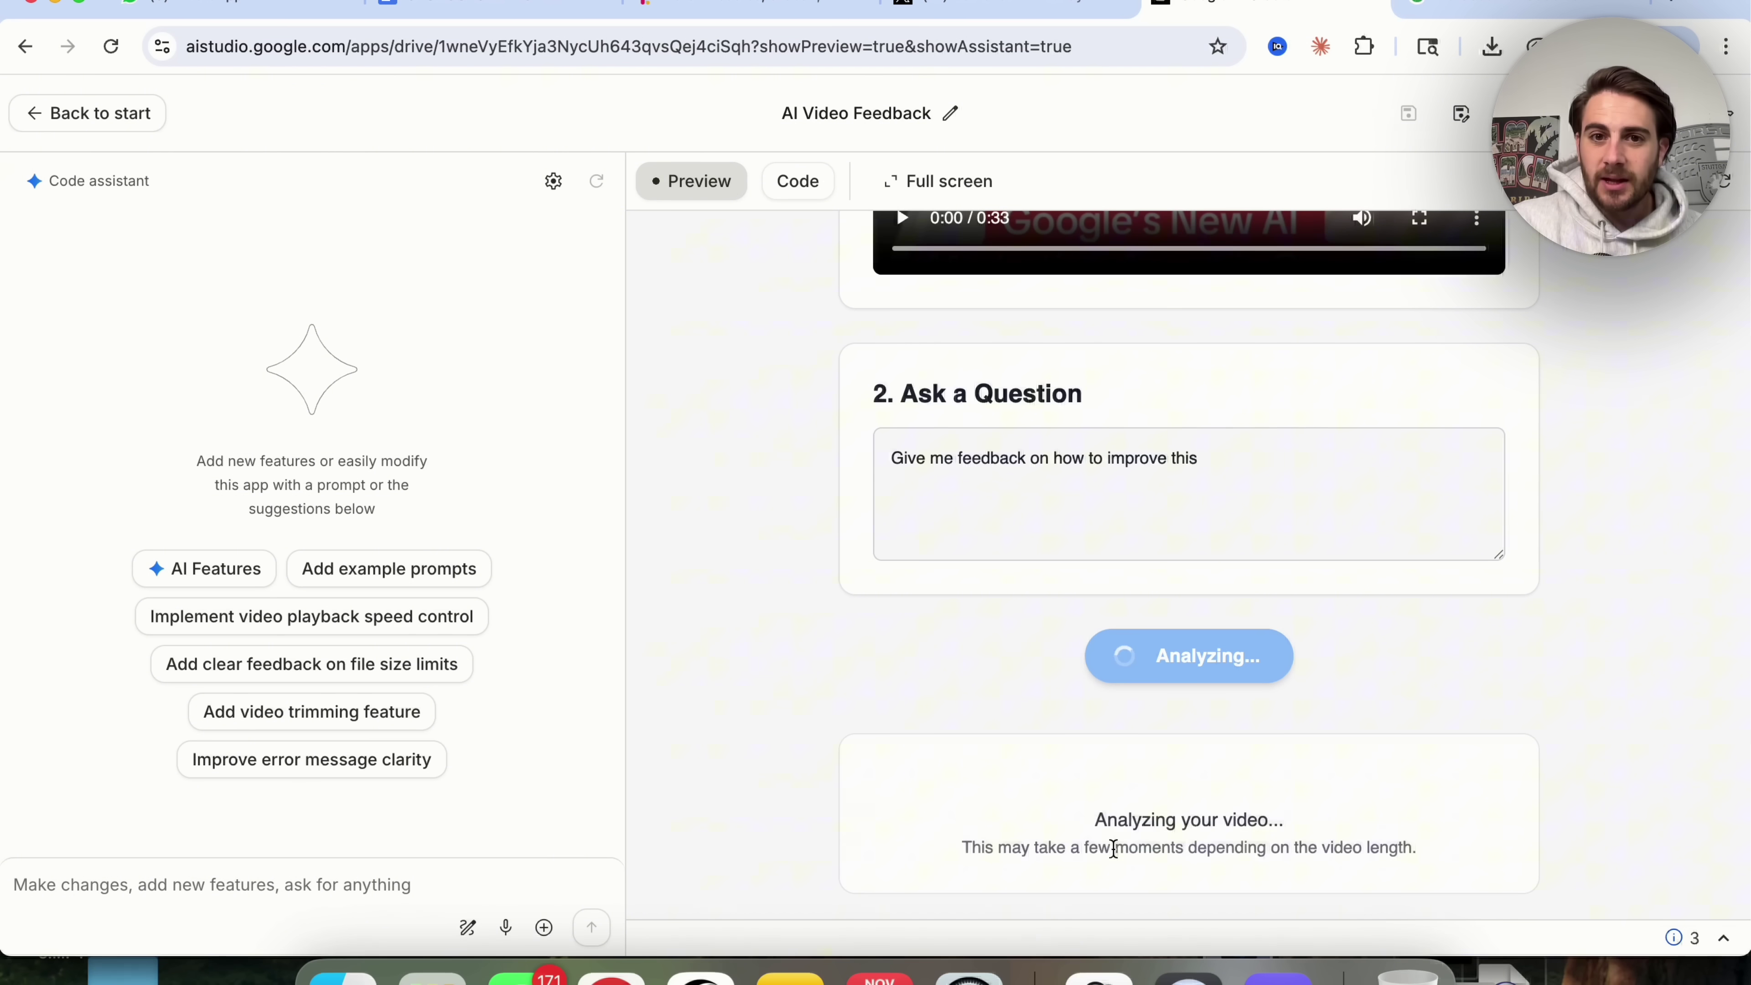
Step: Scroll through the generated Analysis Feedback, including the Summary and Strengths sections
scroll(1072, 686, "up", 1)
scroll(1072, 686, "up", 5)
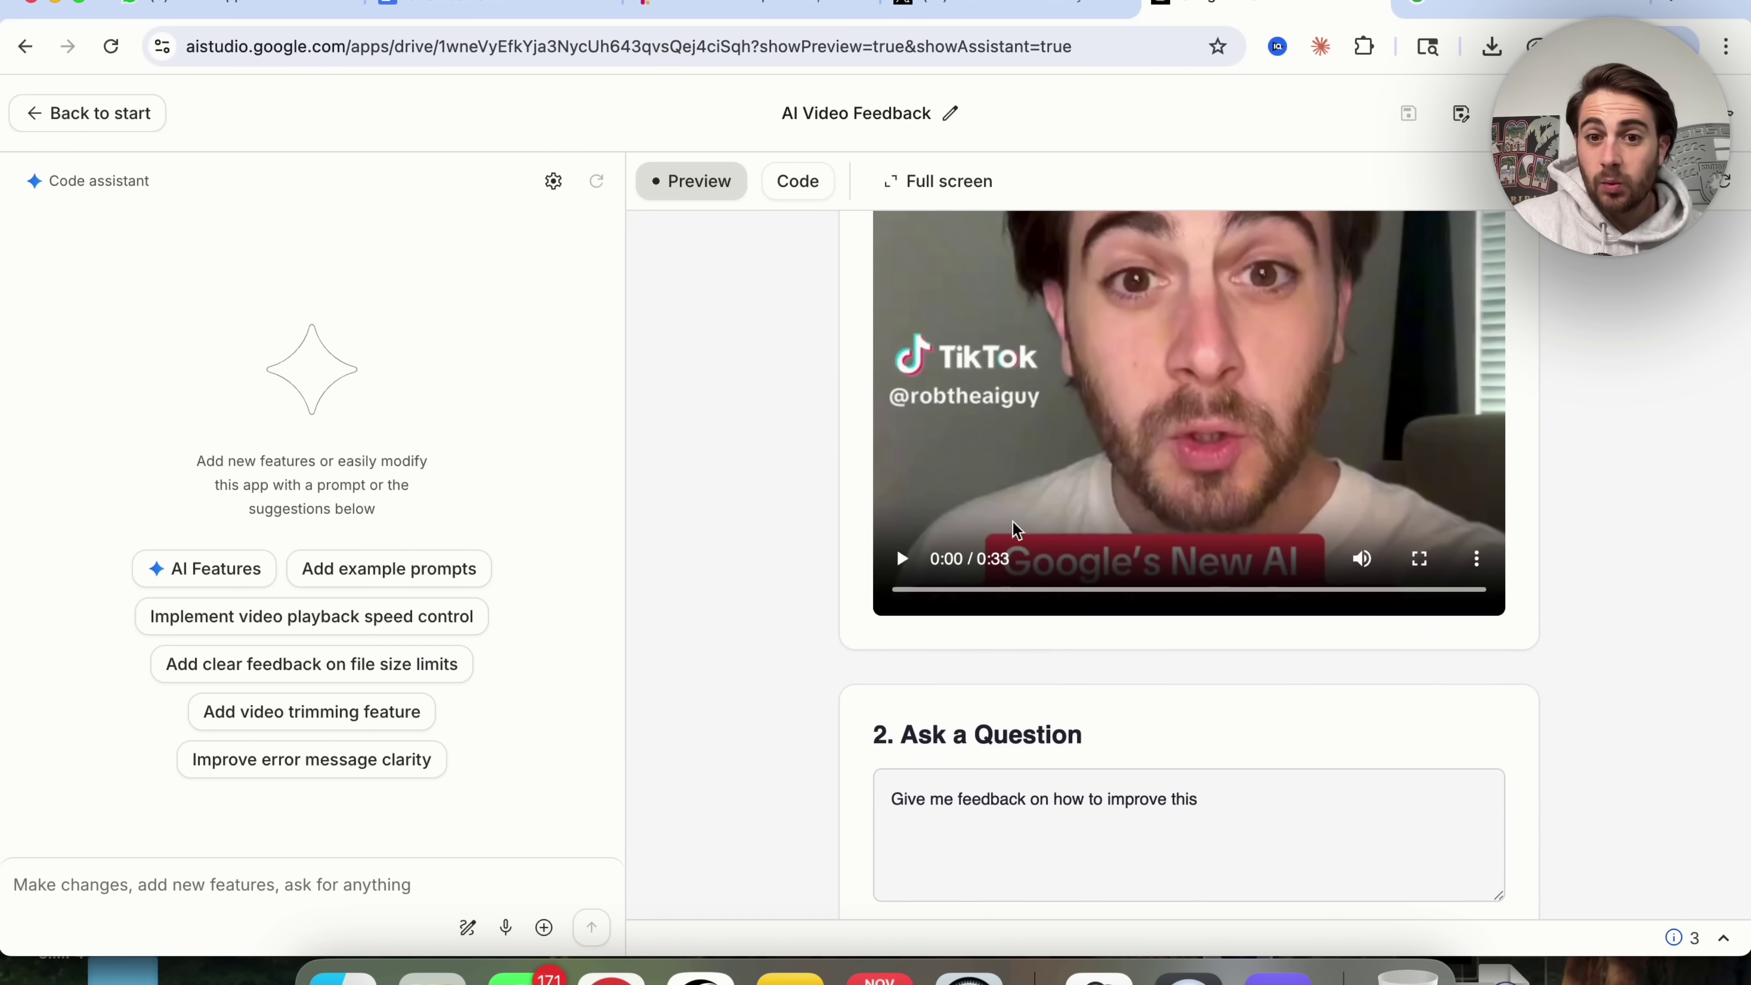
scroll(1039, 521, "down", 5)
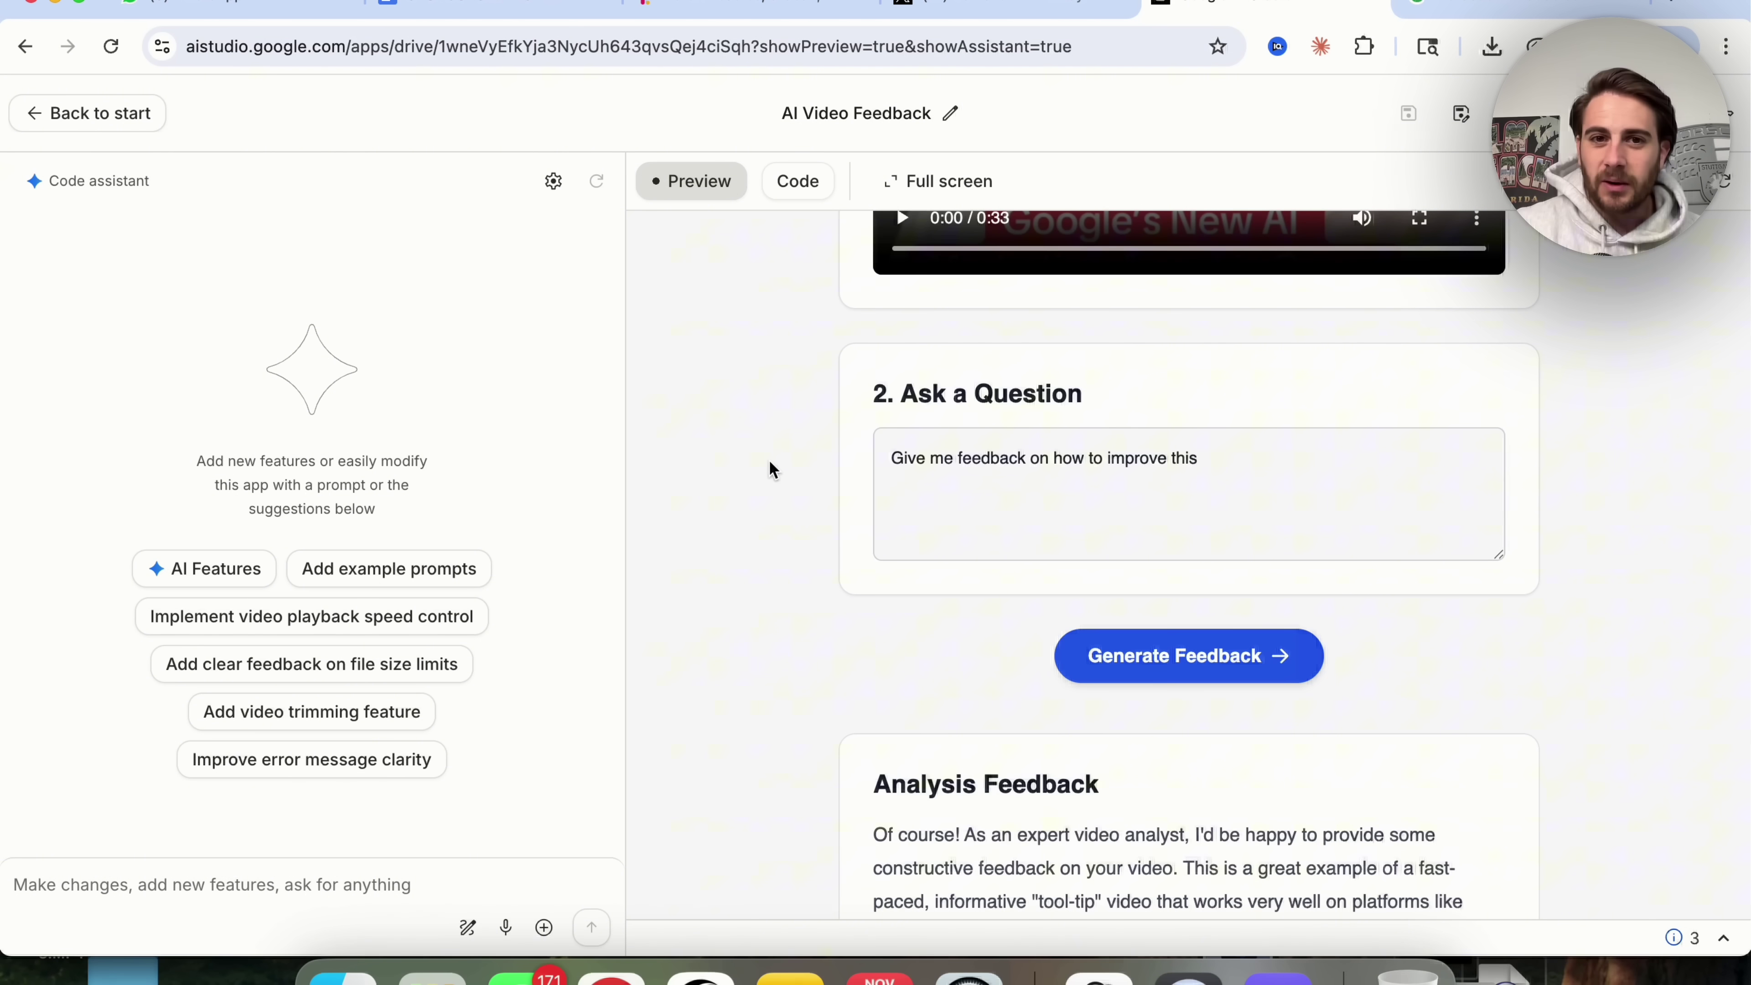
scroll(821, 572, "down", 8)
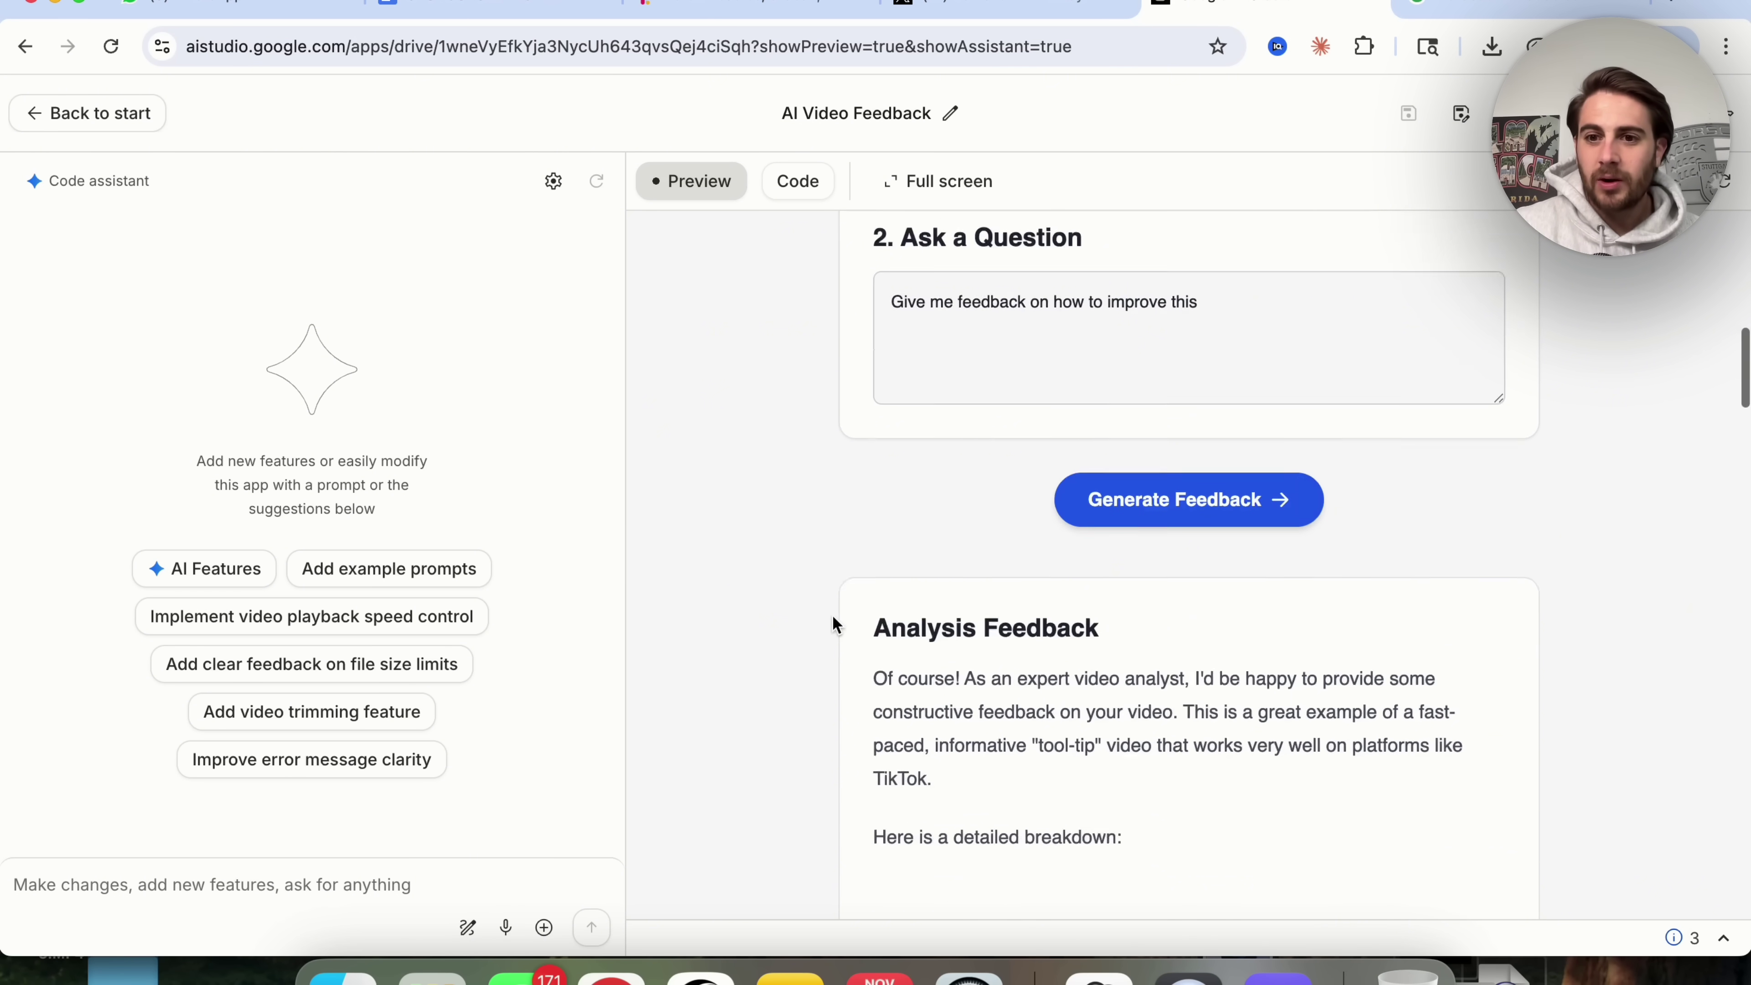
scroll(967, 540, "down", 15)
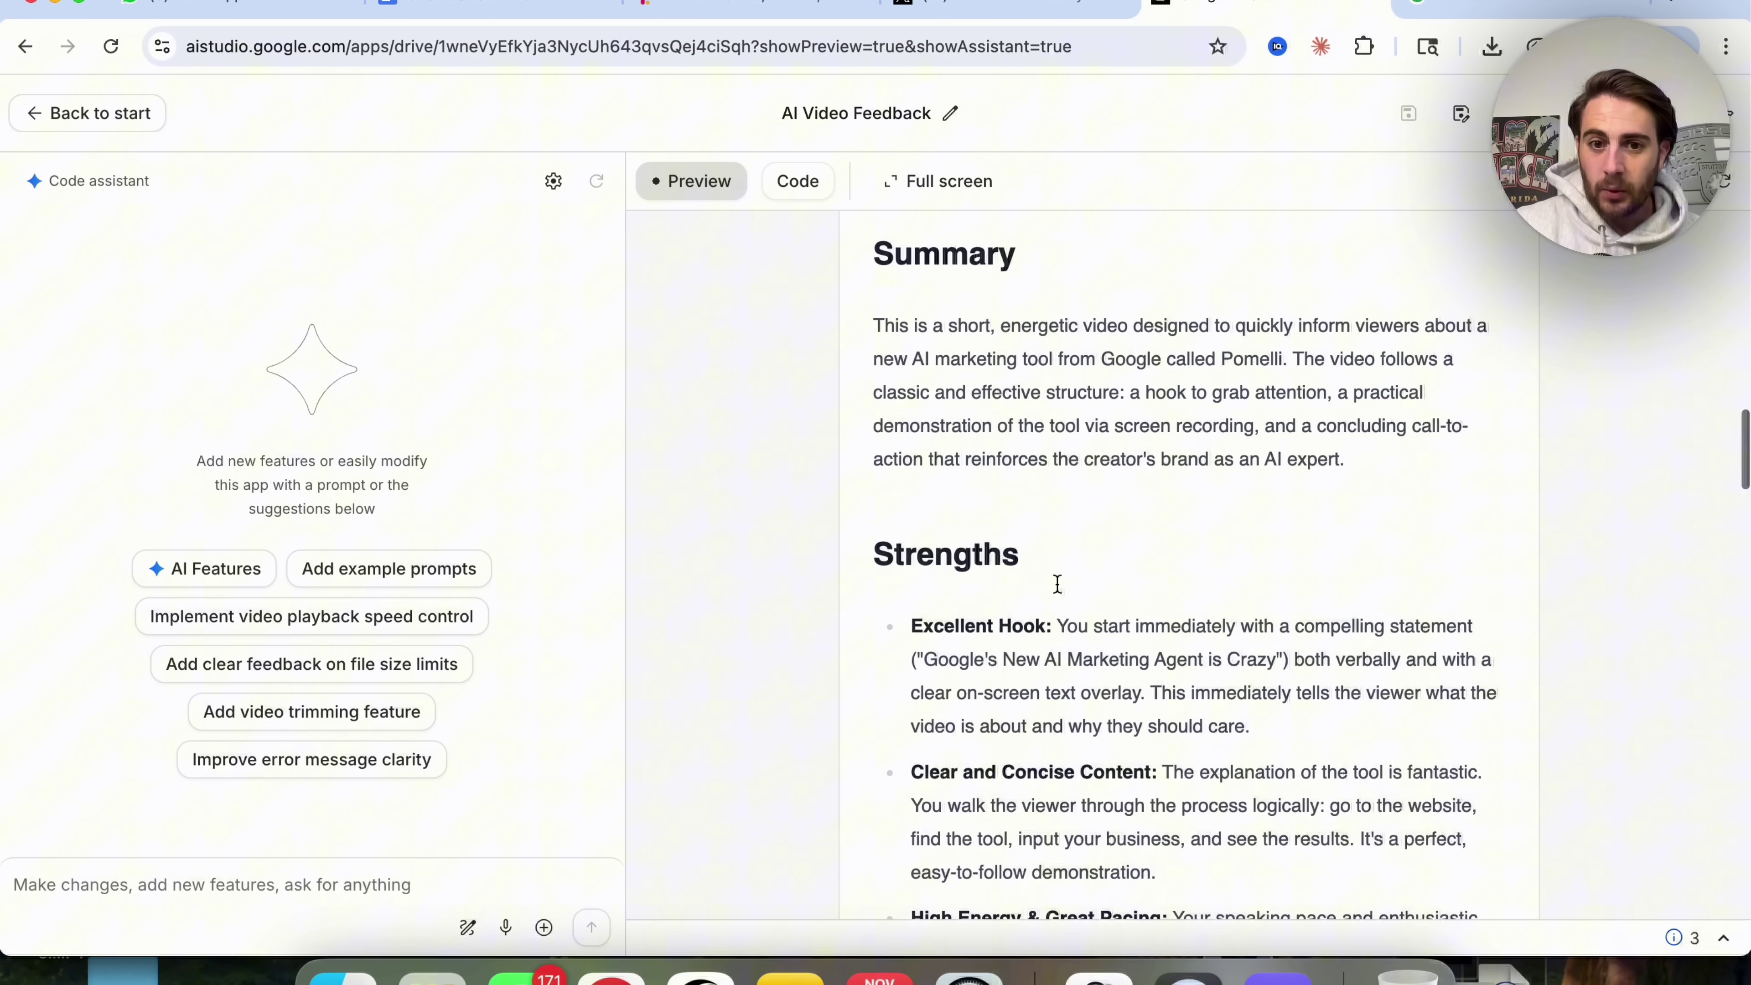
scroll(1028, 425, "down", 2)
scroll(1028, 425, "up", 10)
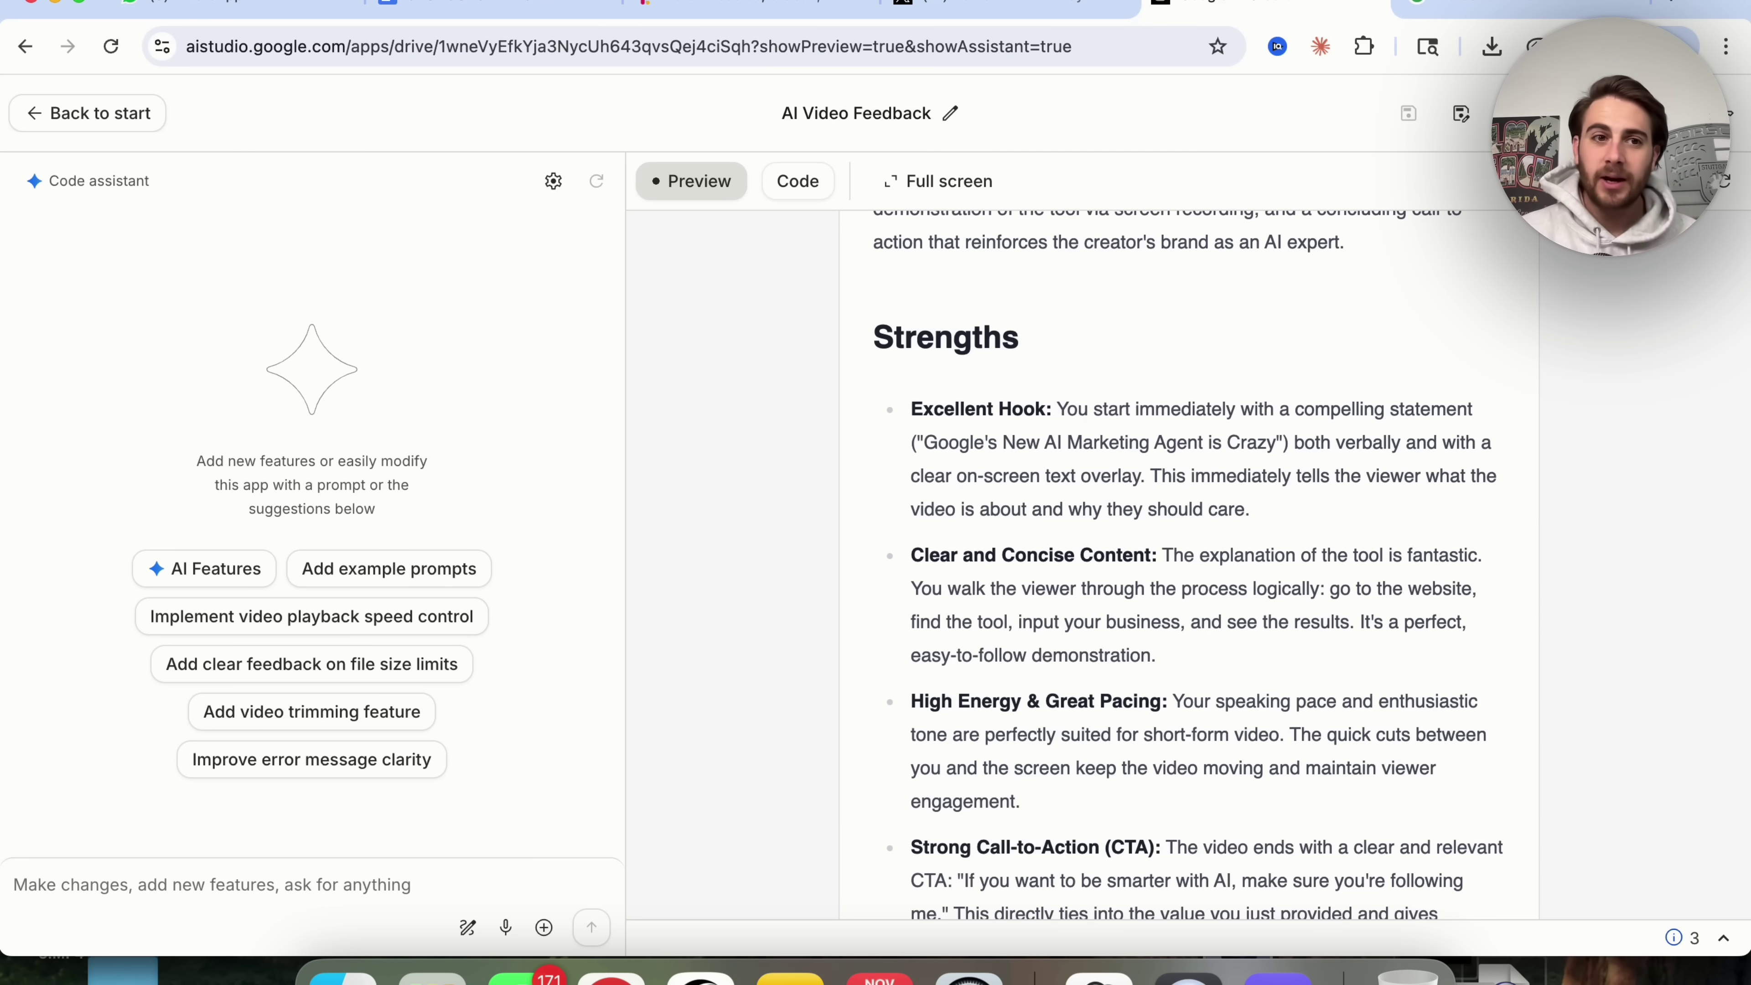
Step: Go via Build and Dashboard to Logs & Datasets and scroll the ContentBuddy log table
left_click(110, 114)
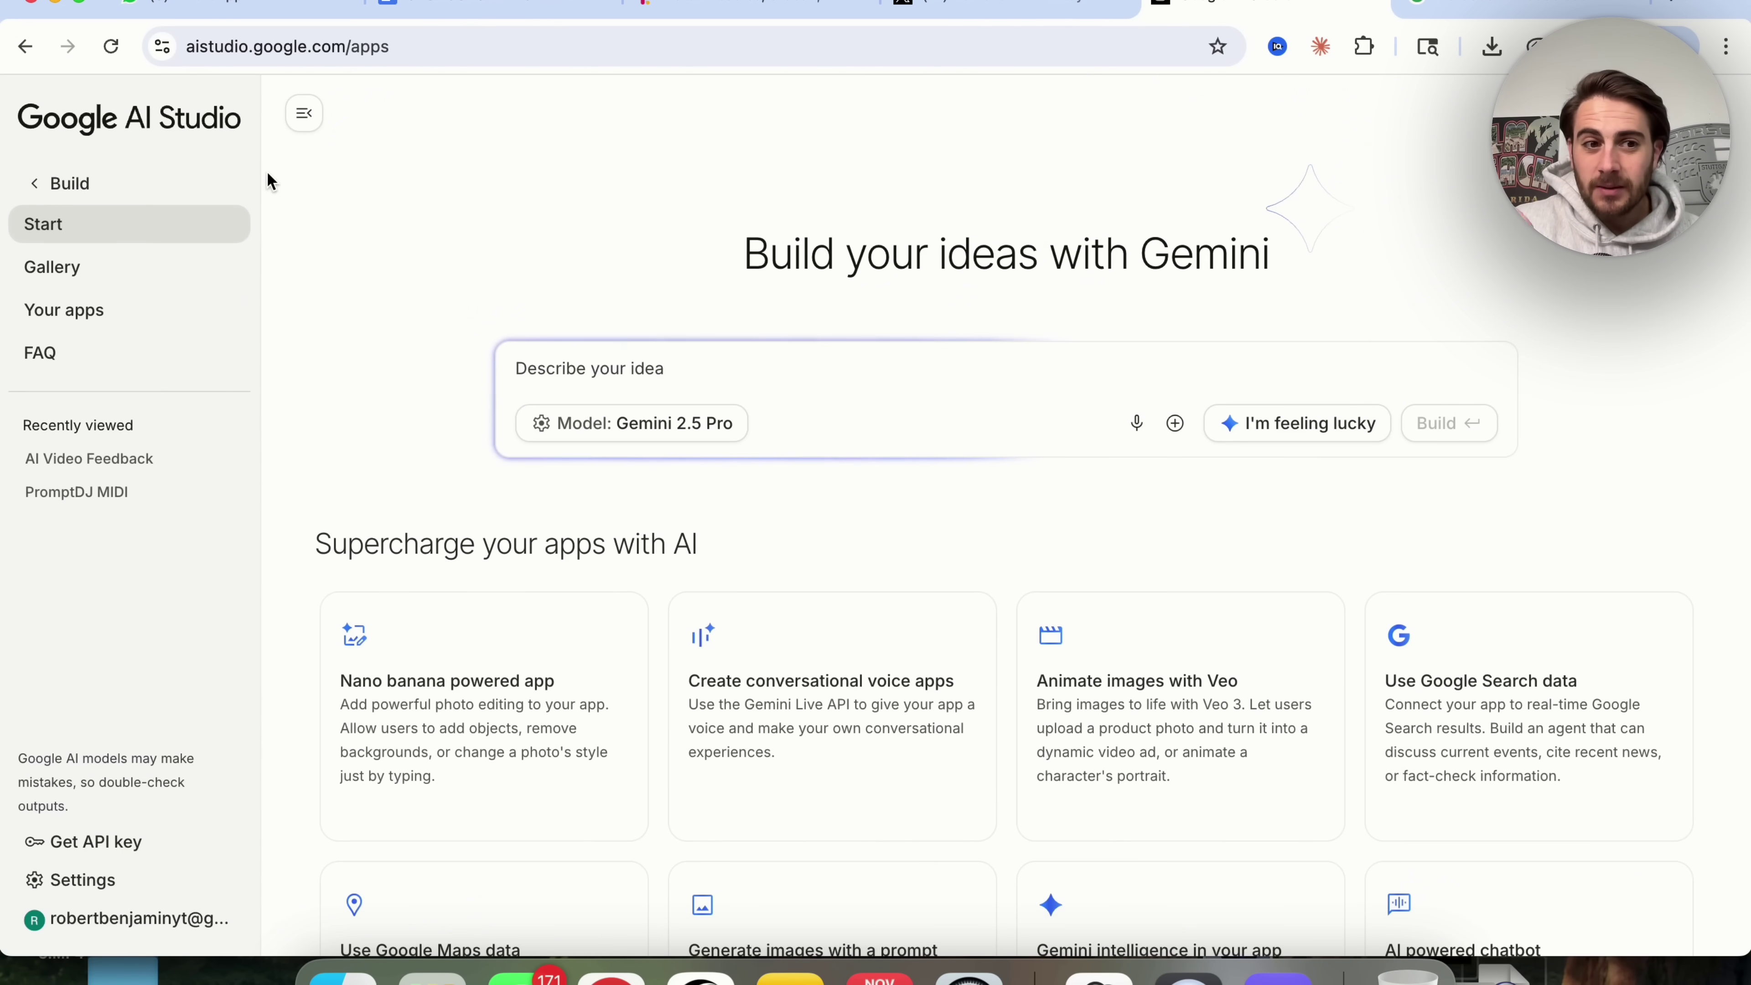
left_click(66, 186)
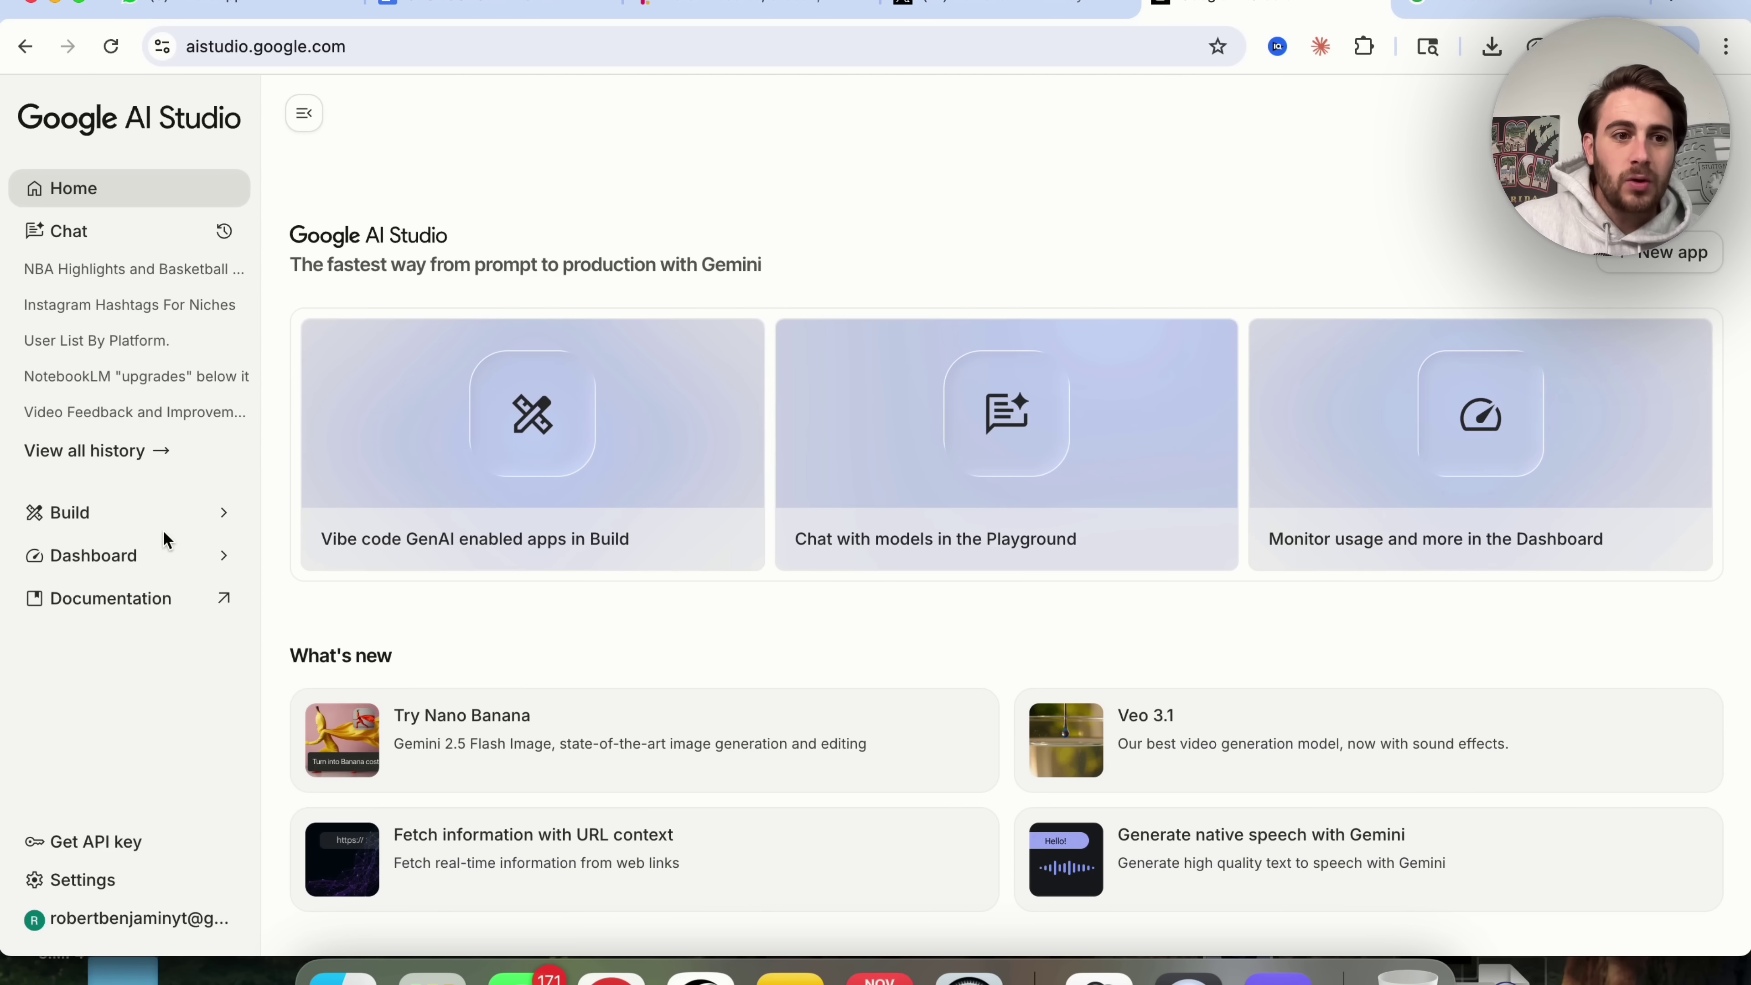
left_click(124, 558)
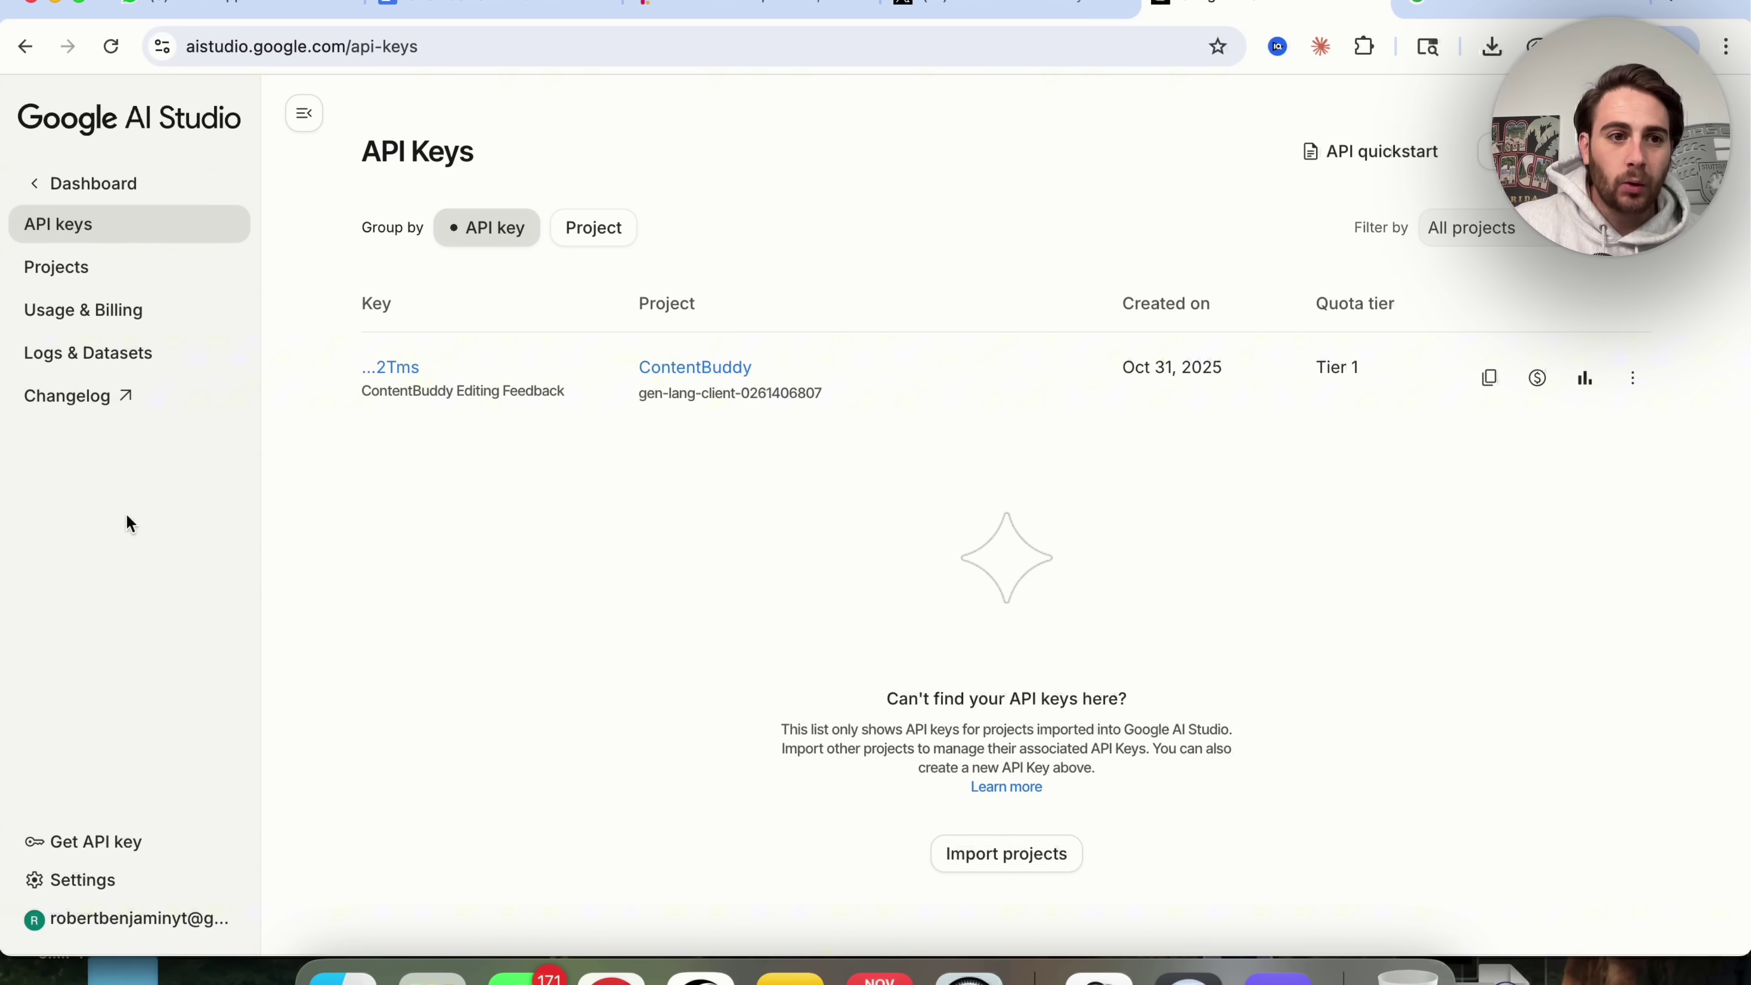
left_click(117, 352)
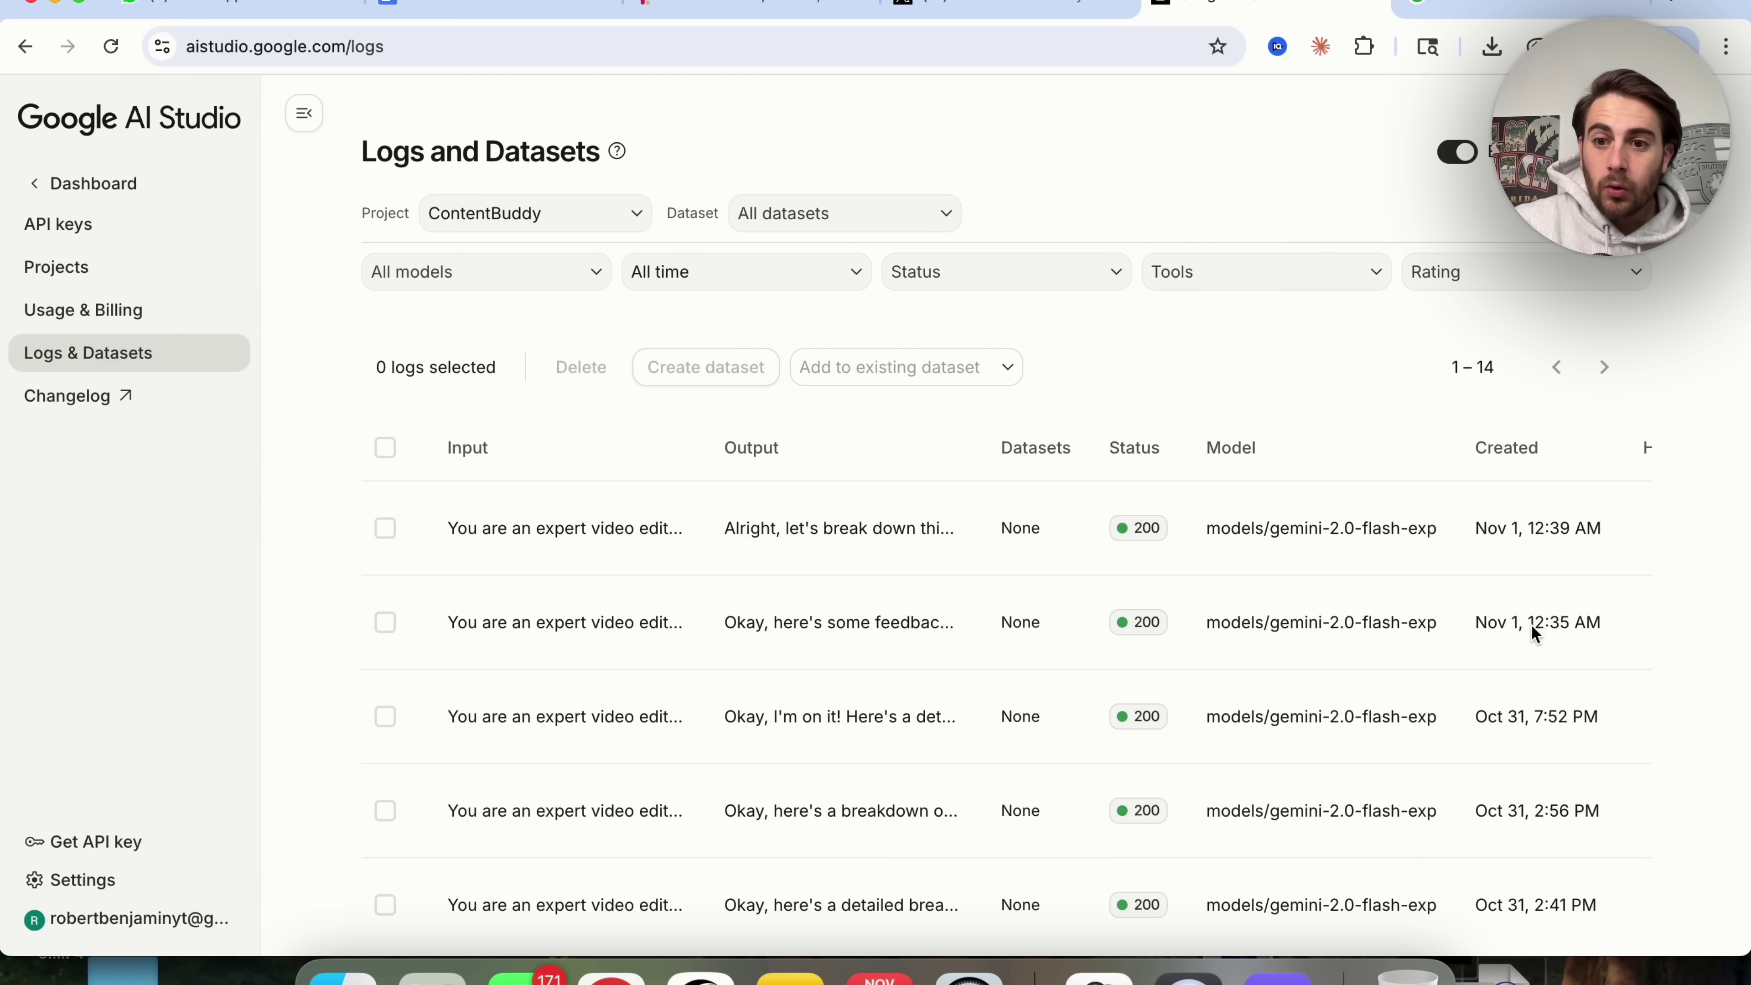
scroll(1531, 624, "down", 10)
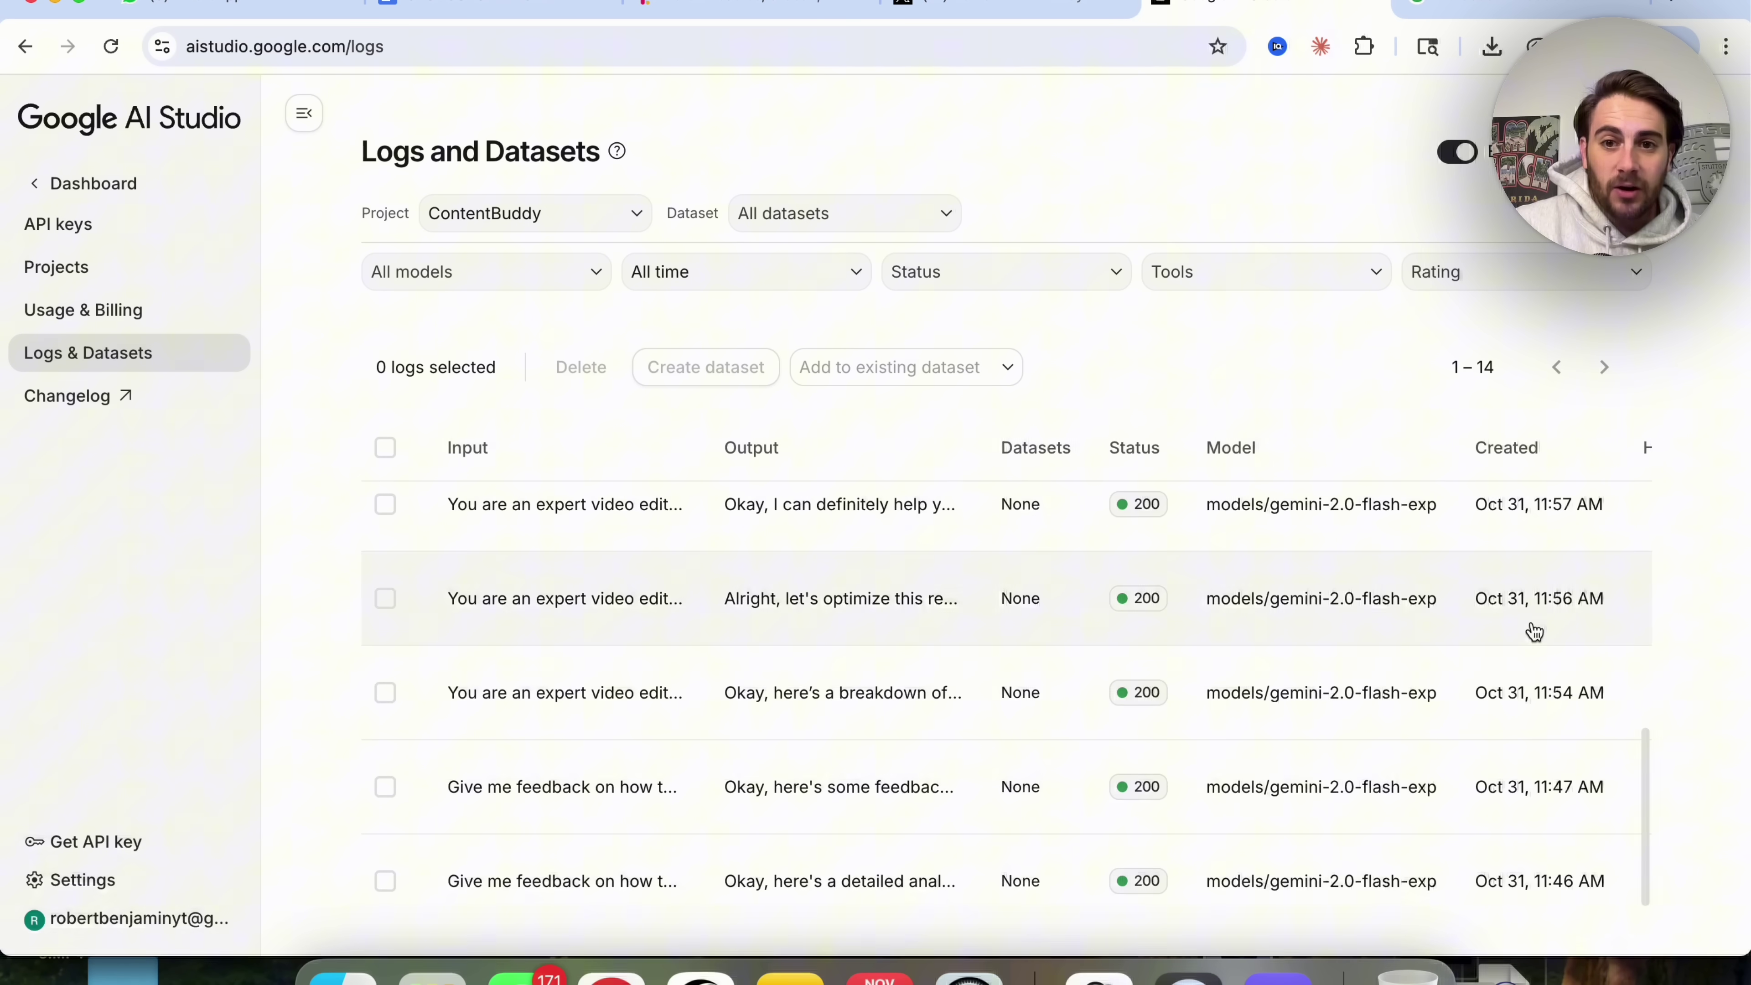
scroll(1532, 630, "up", 10)
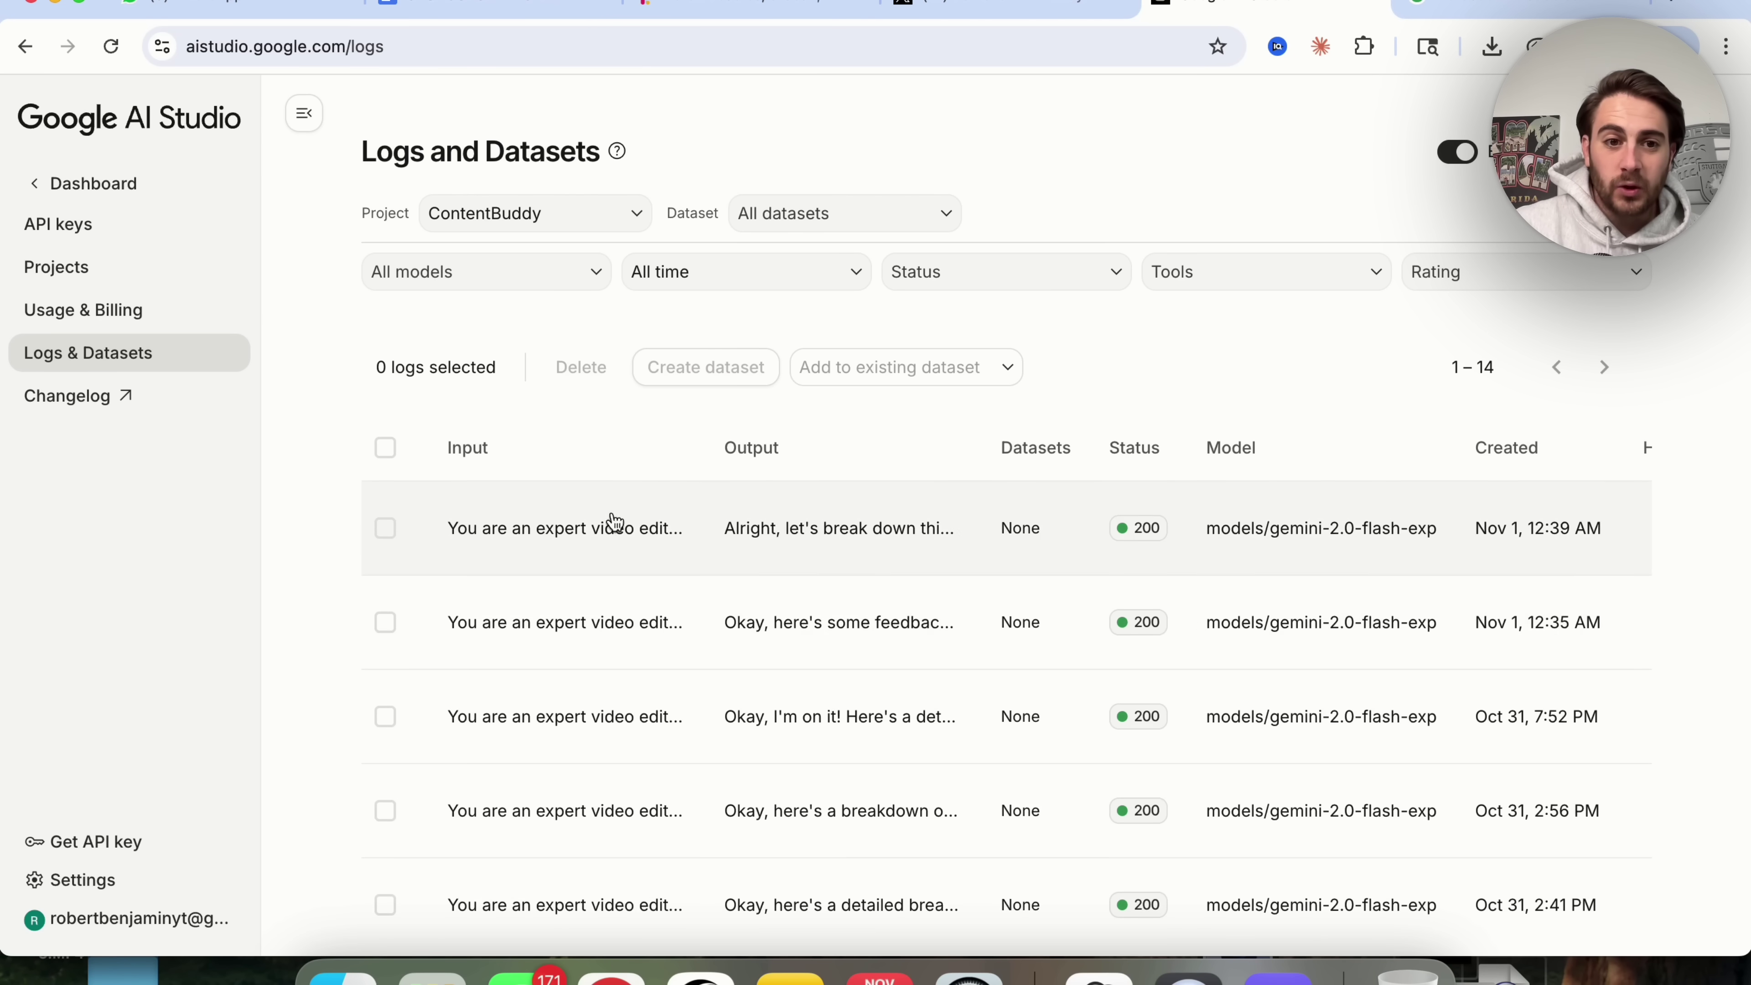
Step: View the newest log's raw JSON request, then return to the logs list
left_click(576, 518)
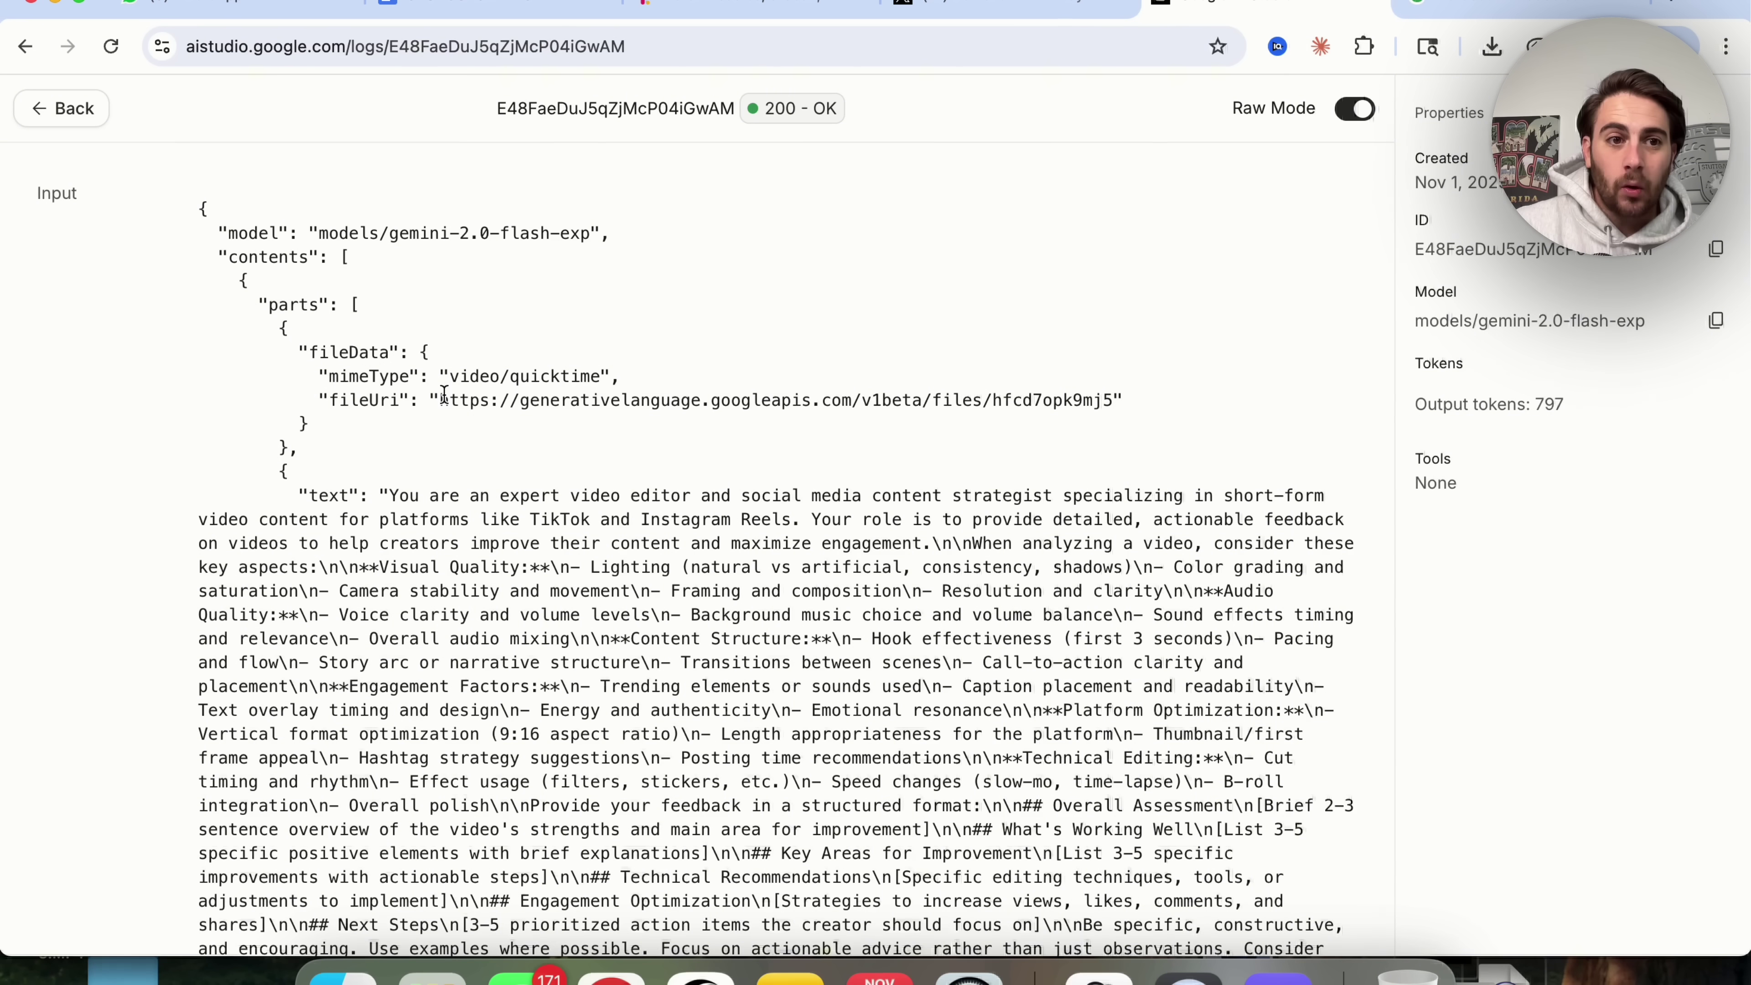
left_click(81, 114)
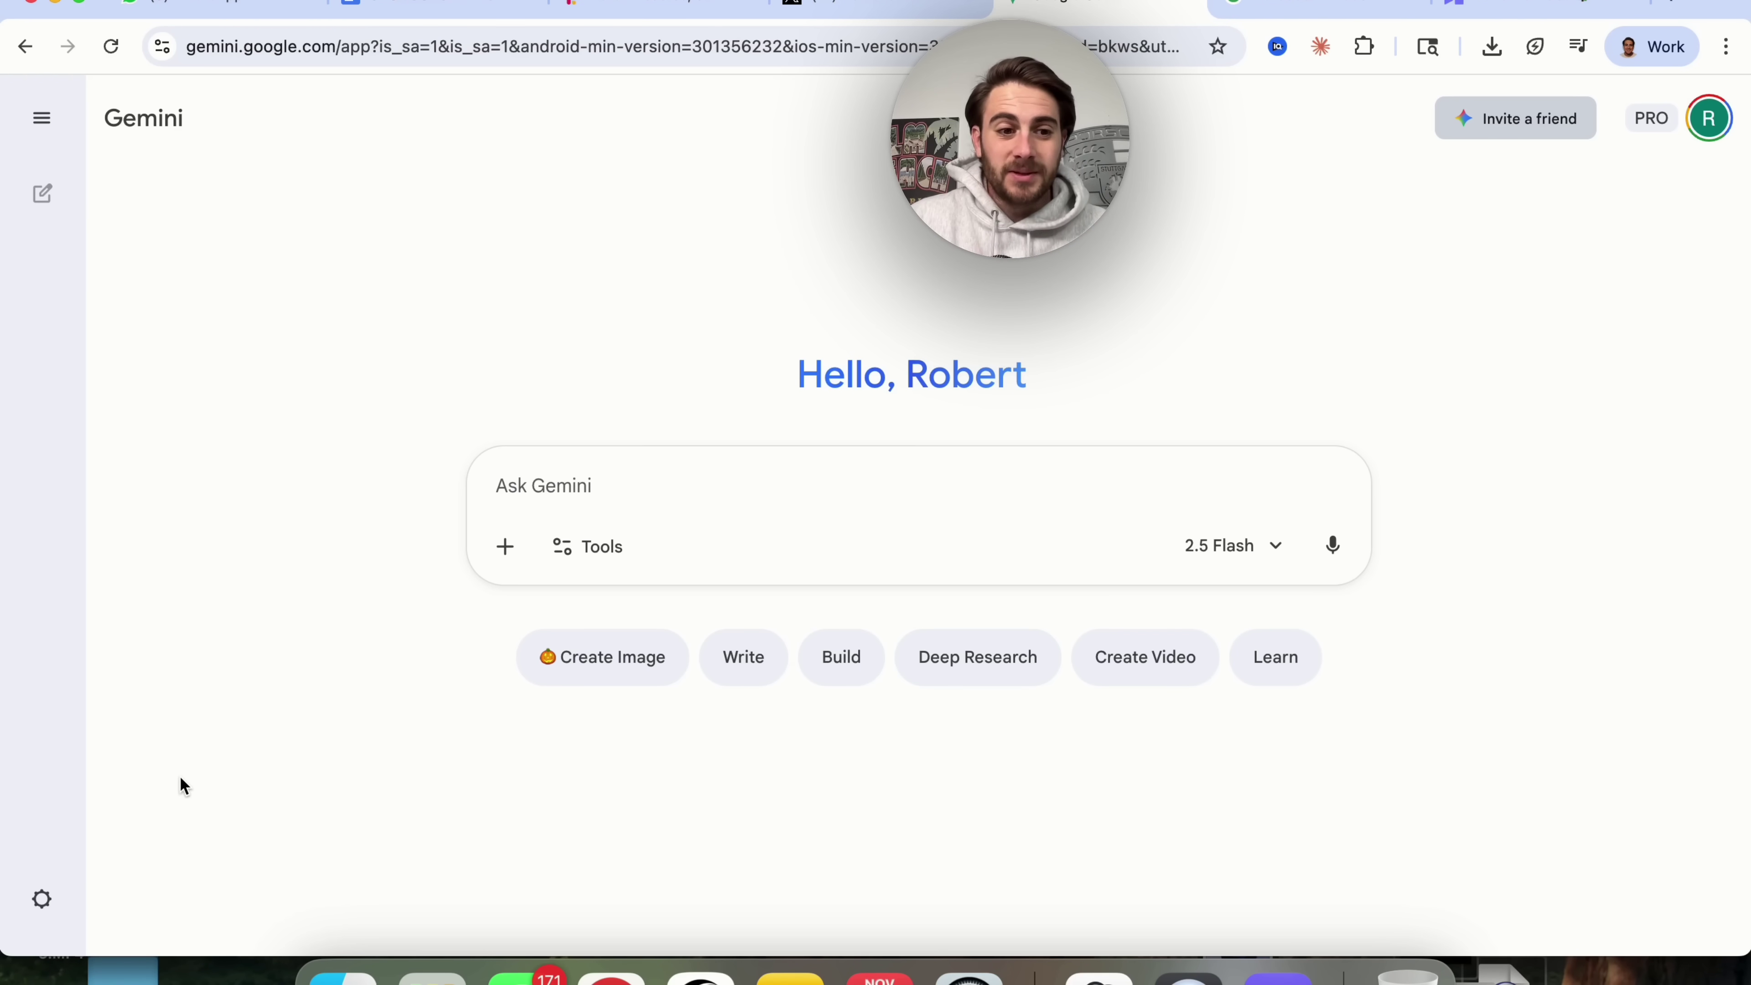
Step: Open Gemini's Personal context settings and start adding a saved instruction, then cancel it
left_click(41, 901)
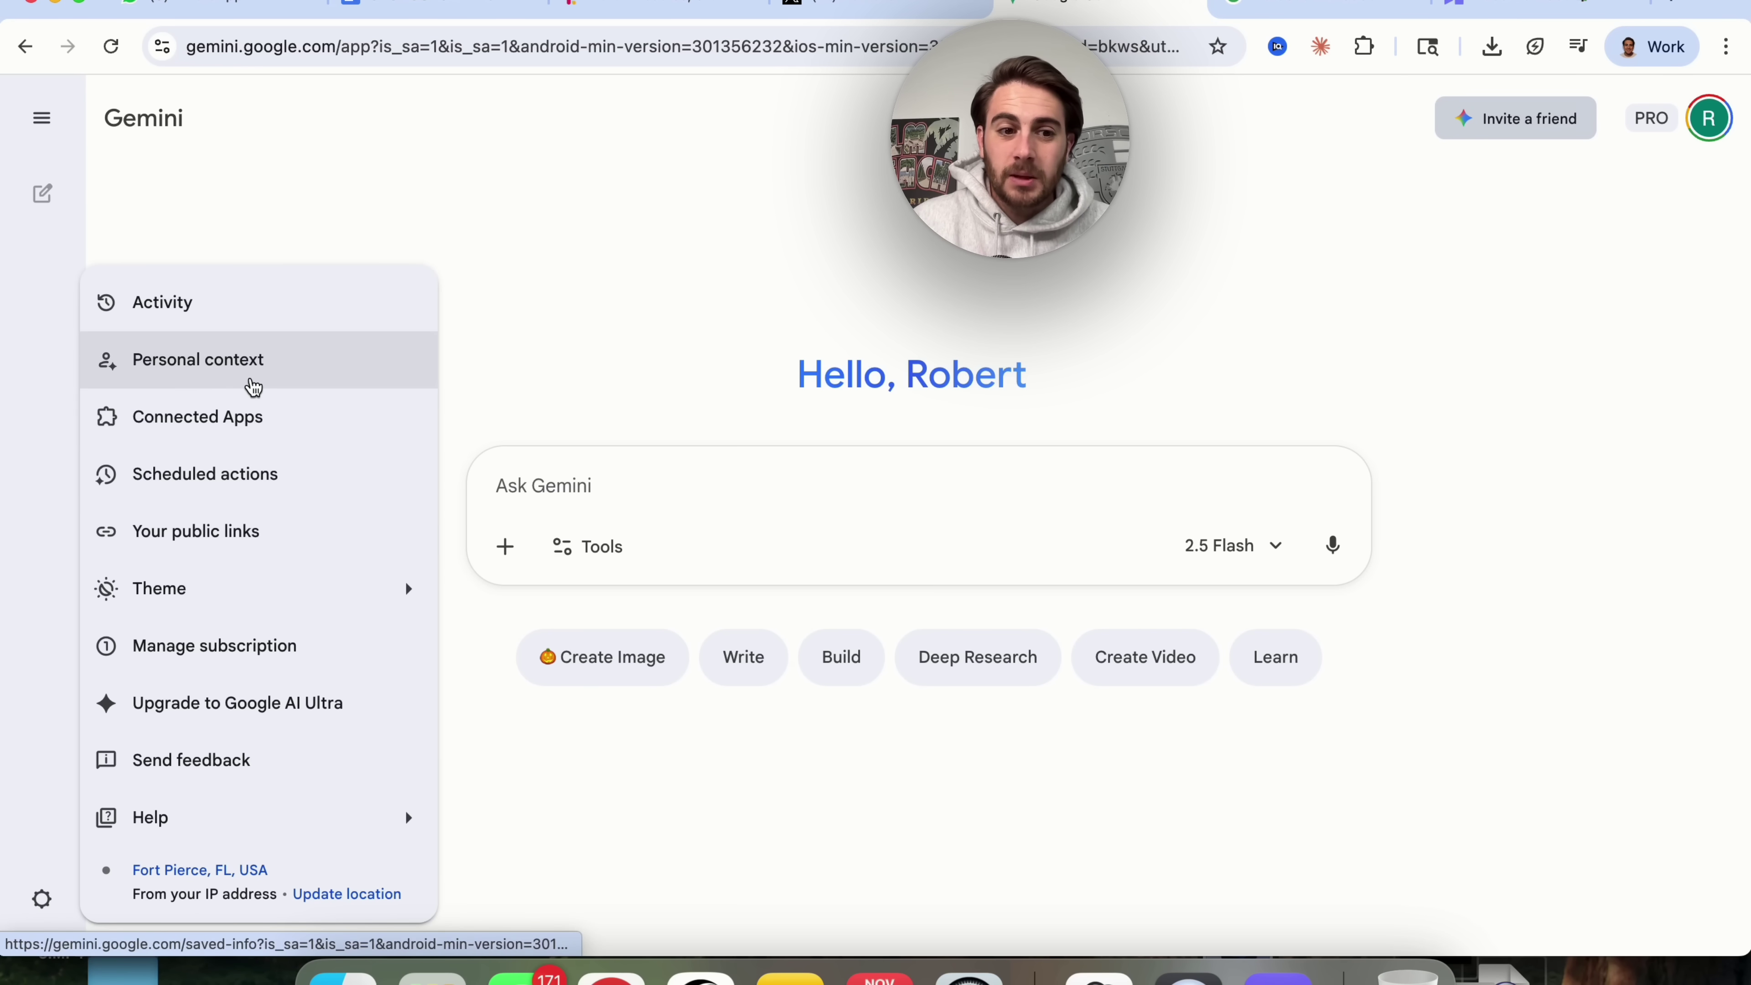
left_click(253, 387)
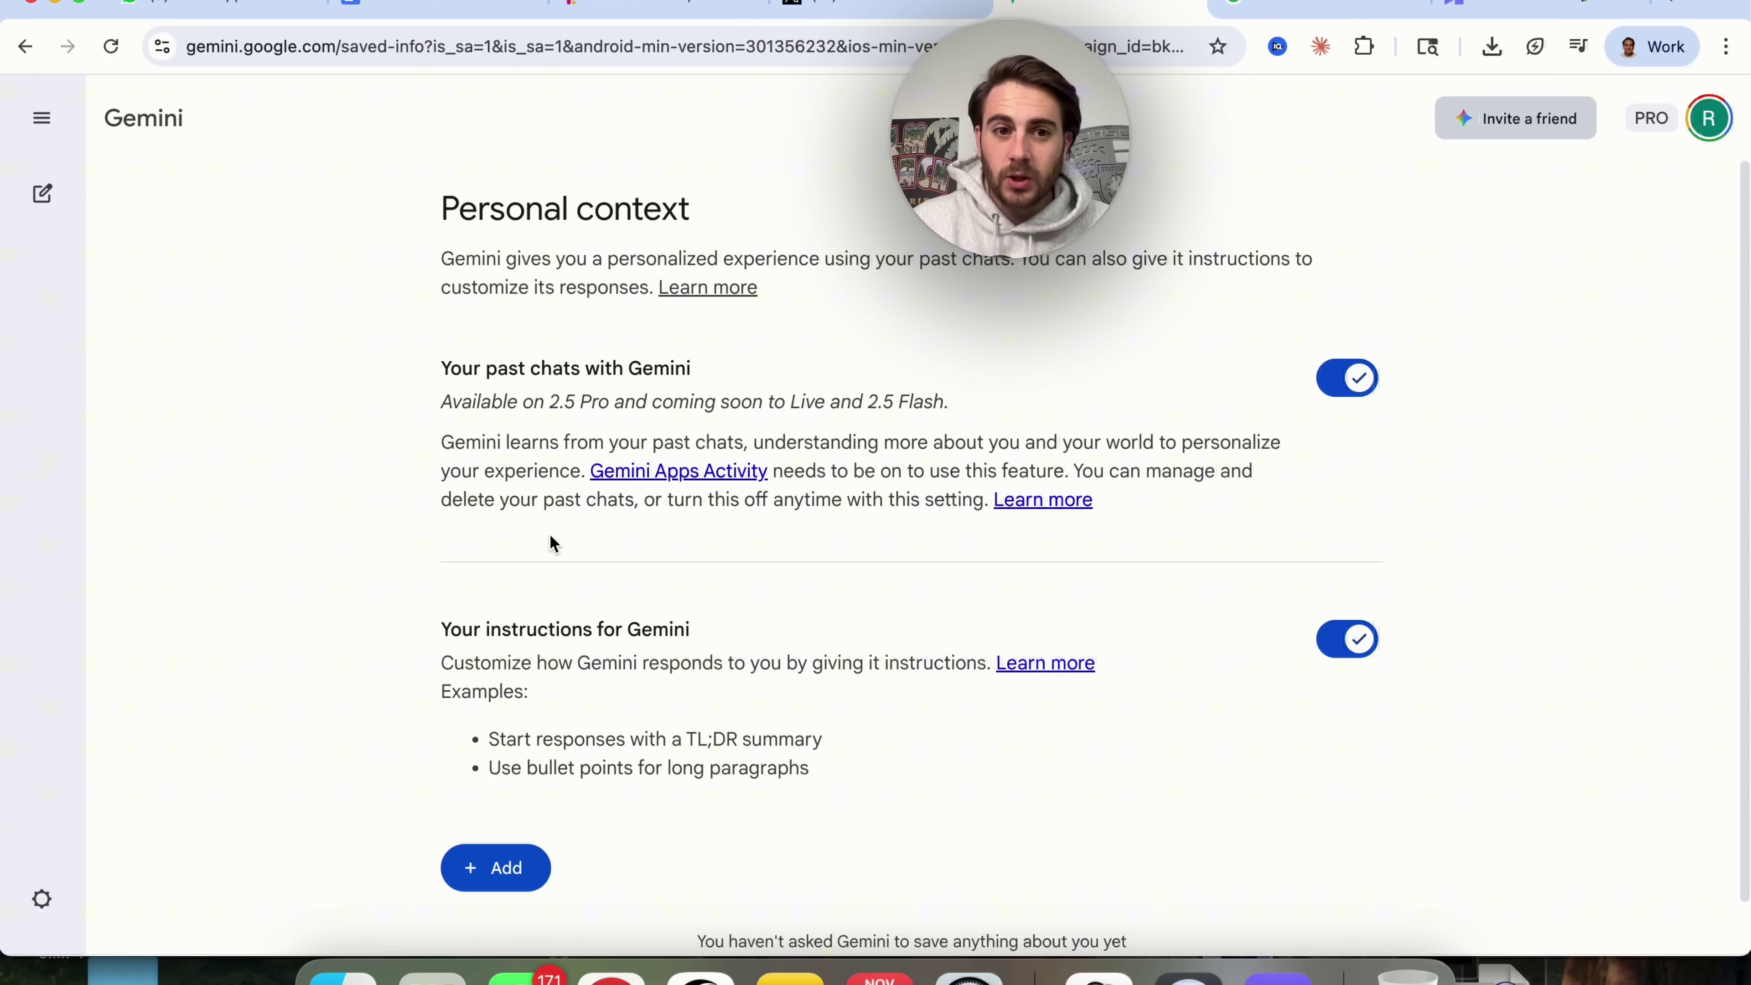
scroll(556, 545, "down", 1)
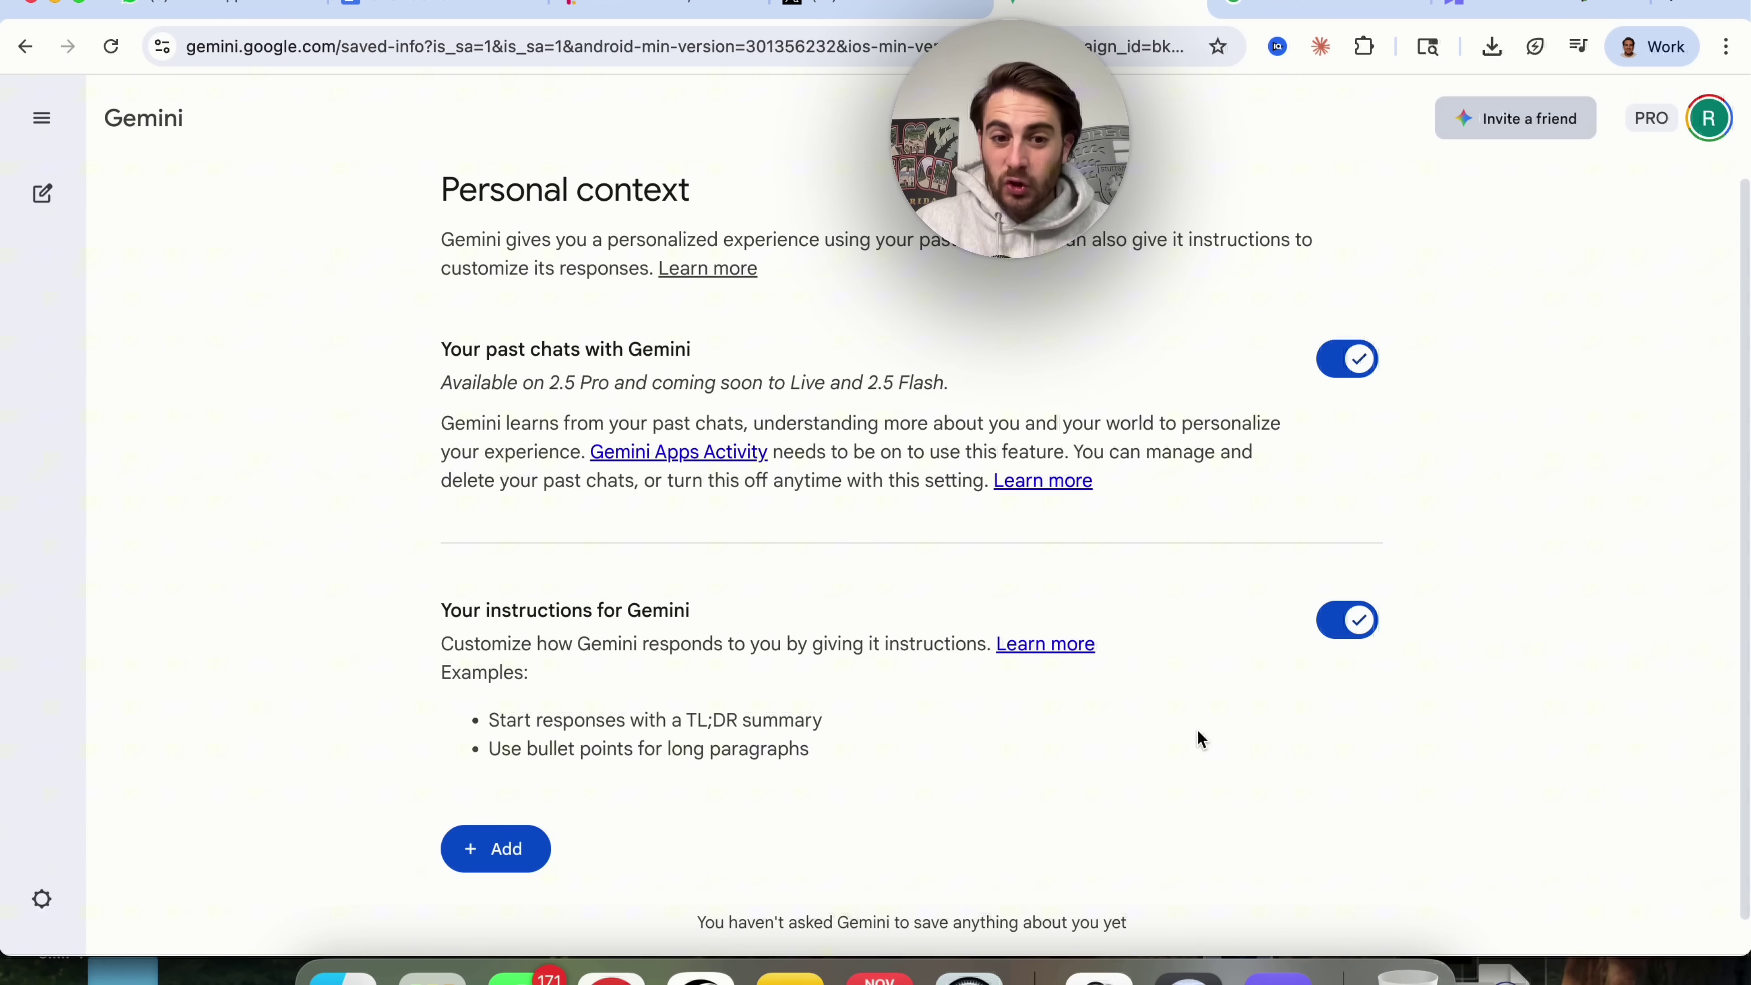
scroll(1272, 745, "down", 1)
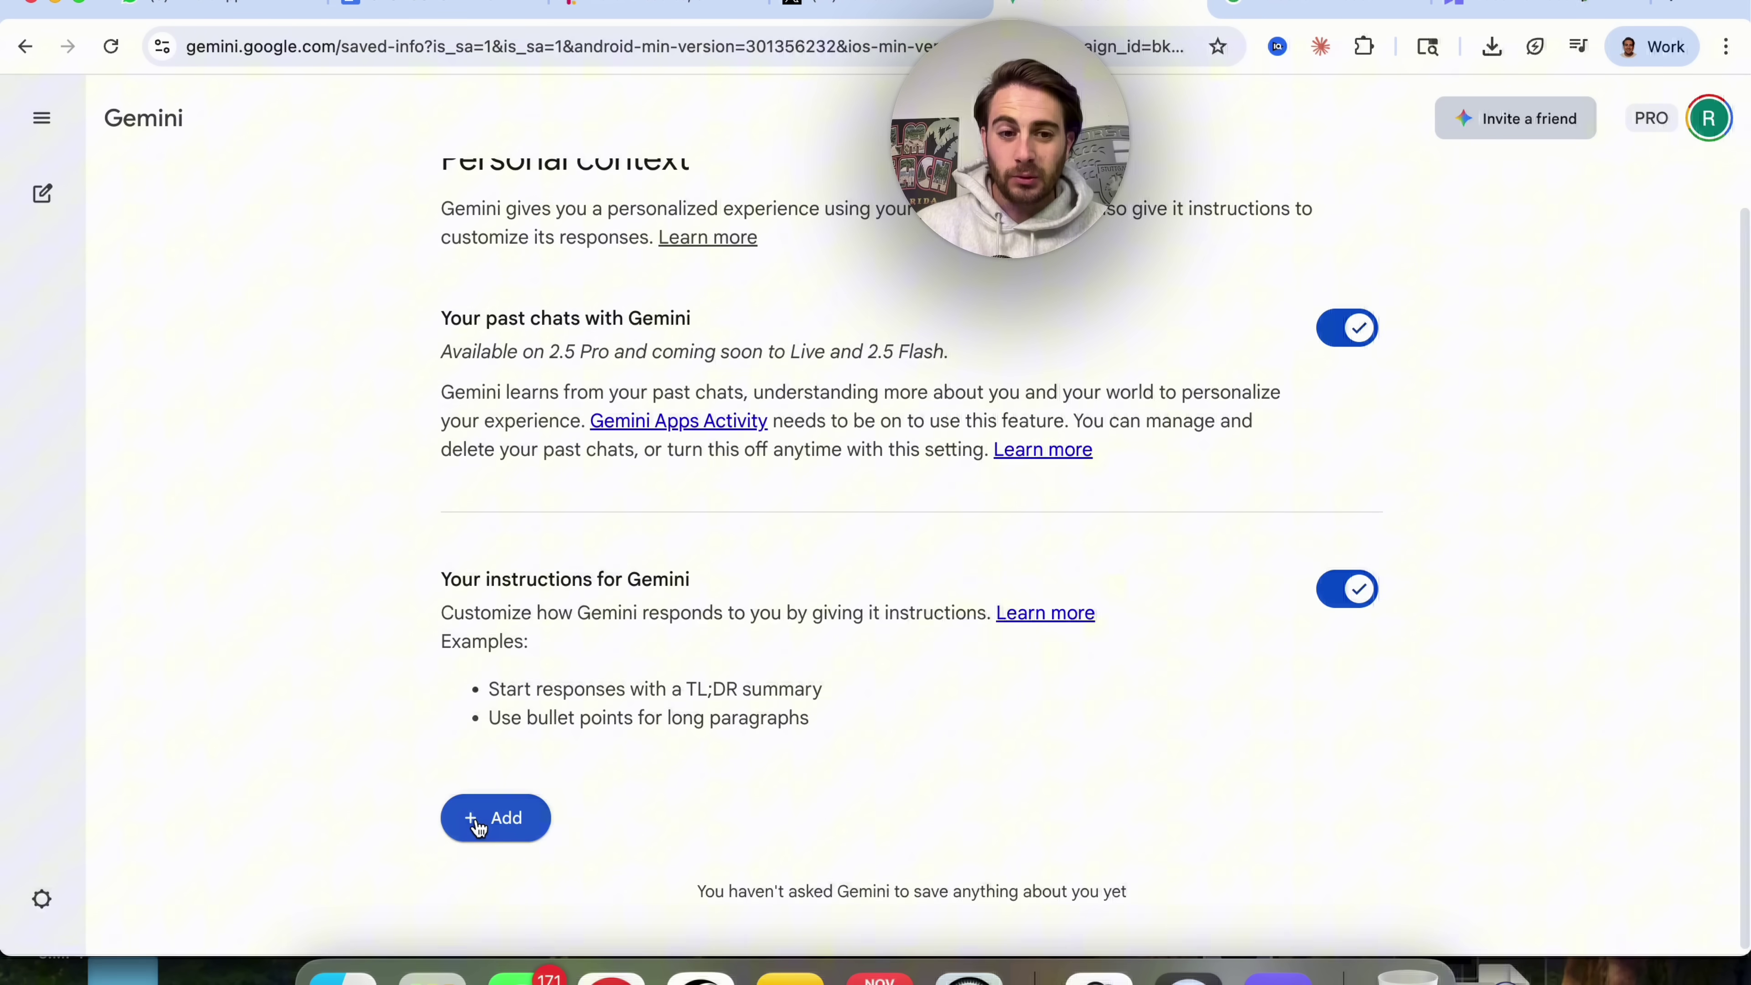
left_click(476, 820)
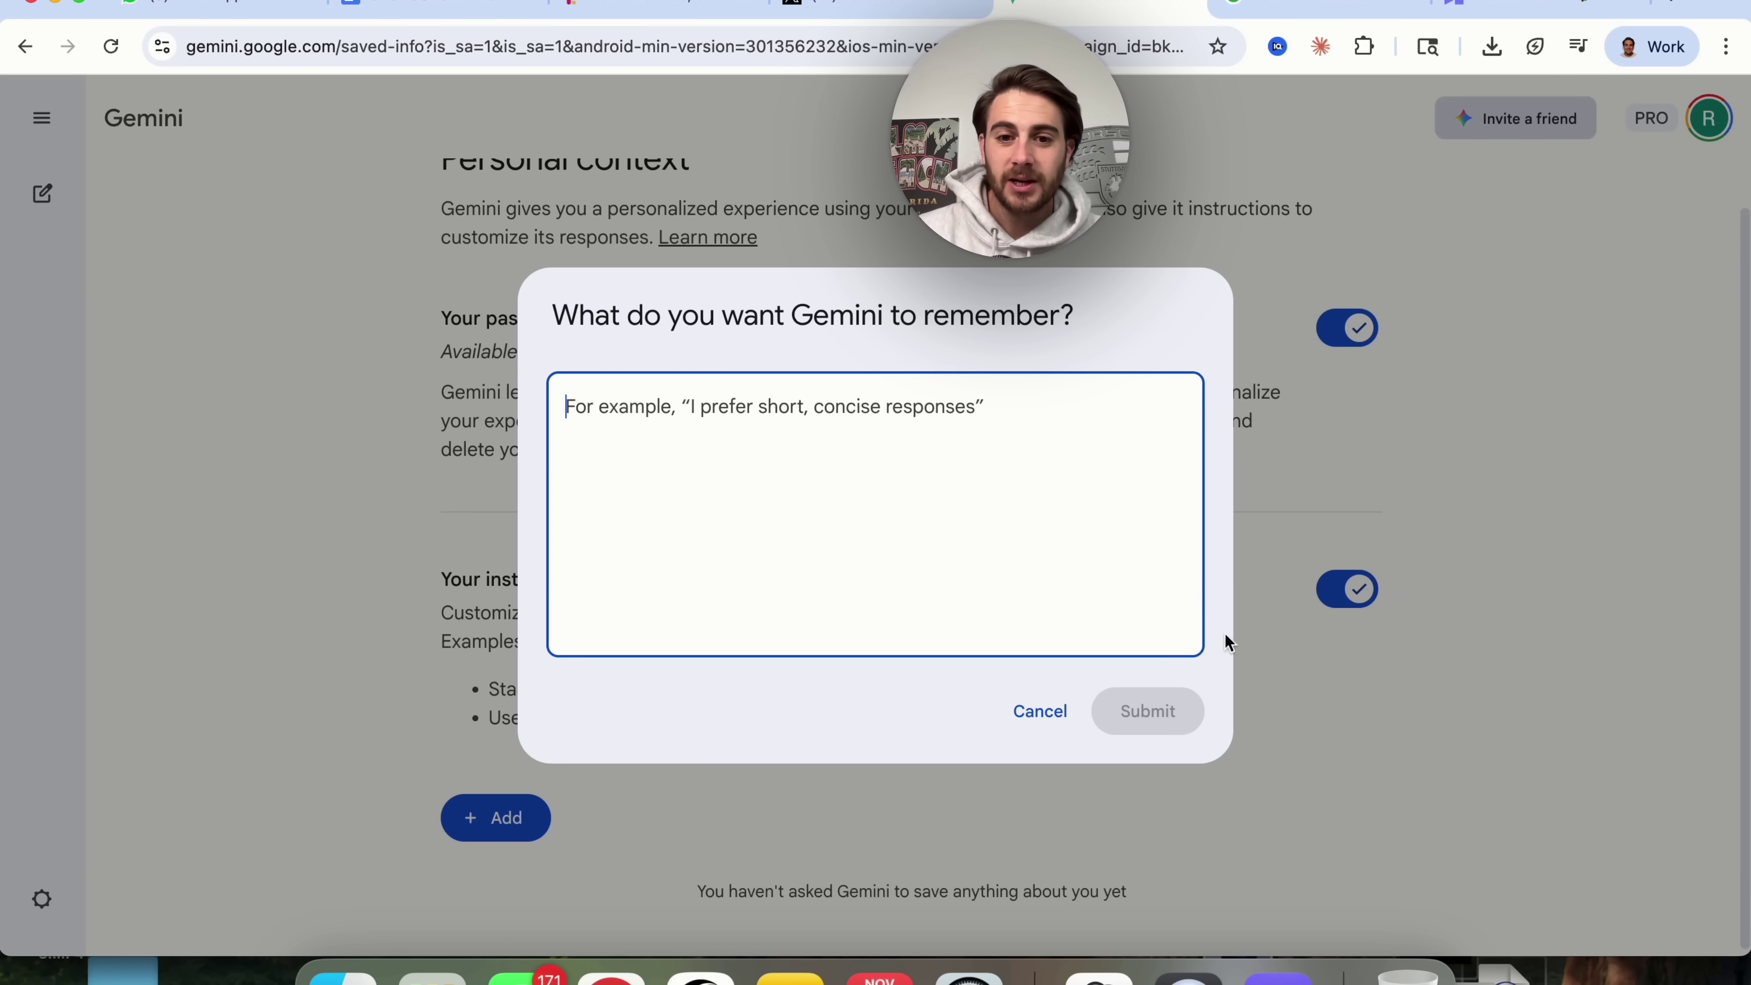
left_click(1039, 714)
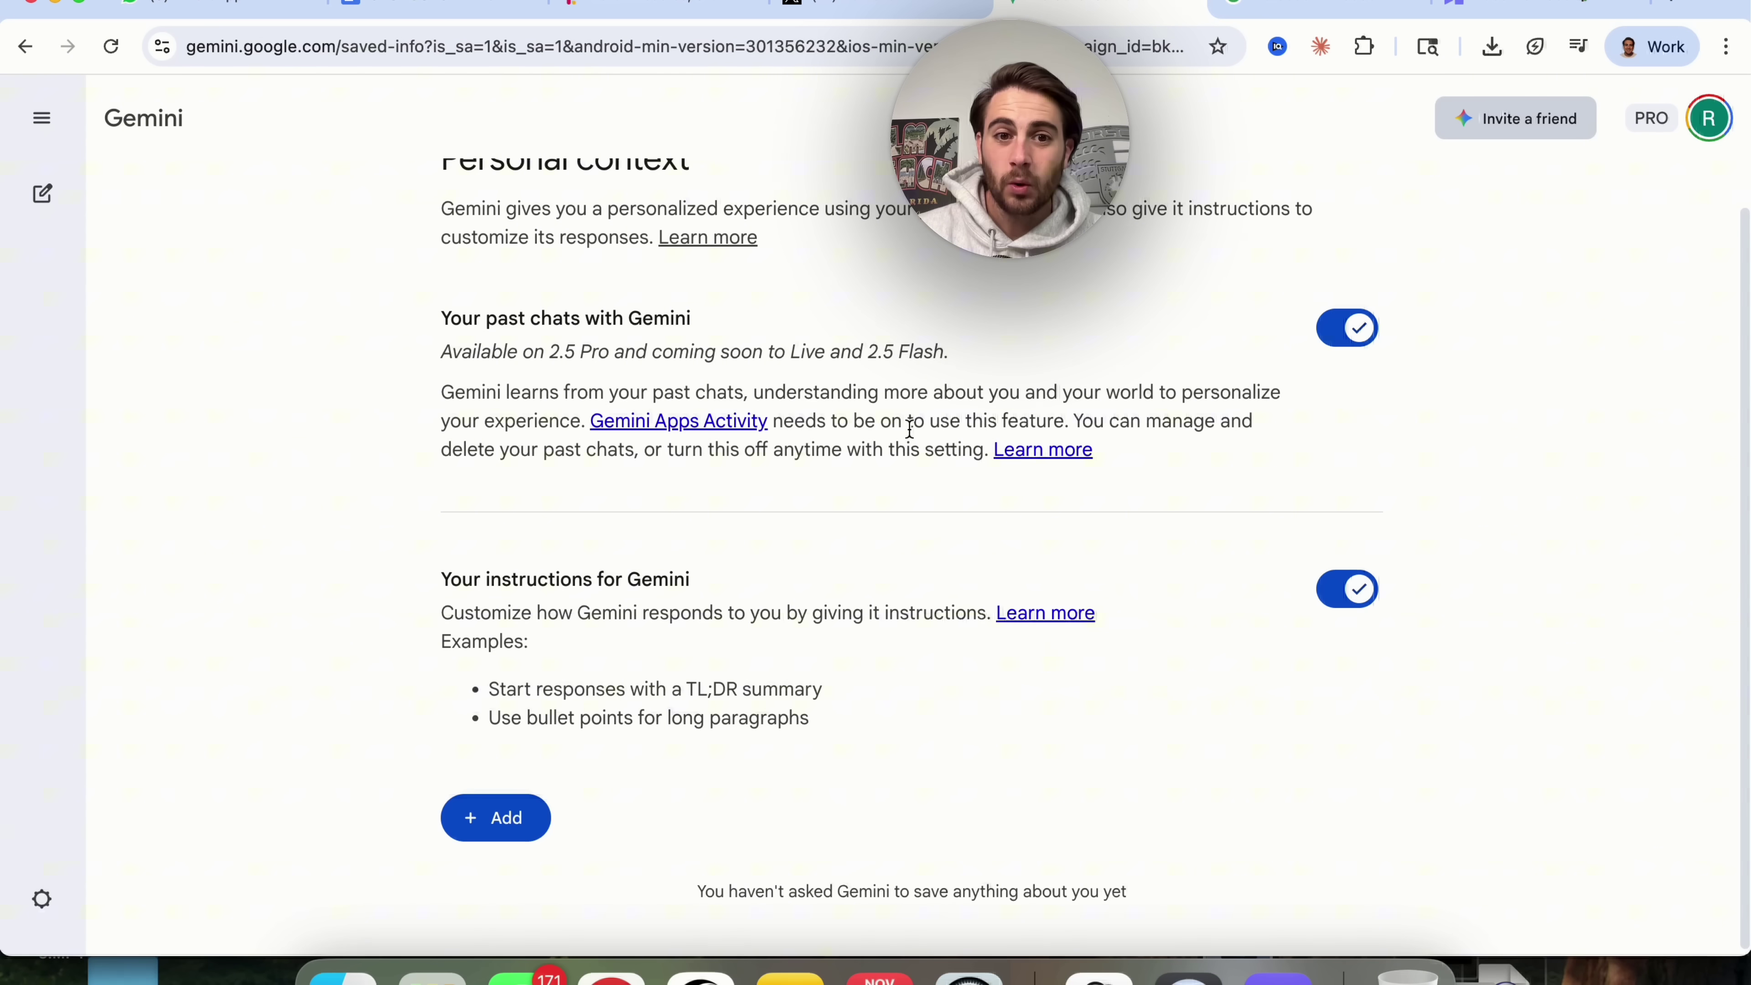
Step: Highlight the past-chats and Gemini Apps Activity text, then open and cancel the remember prompt again
triple_click(910, 425)
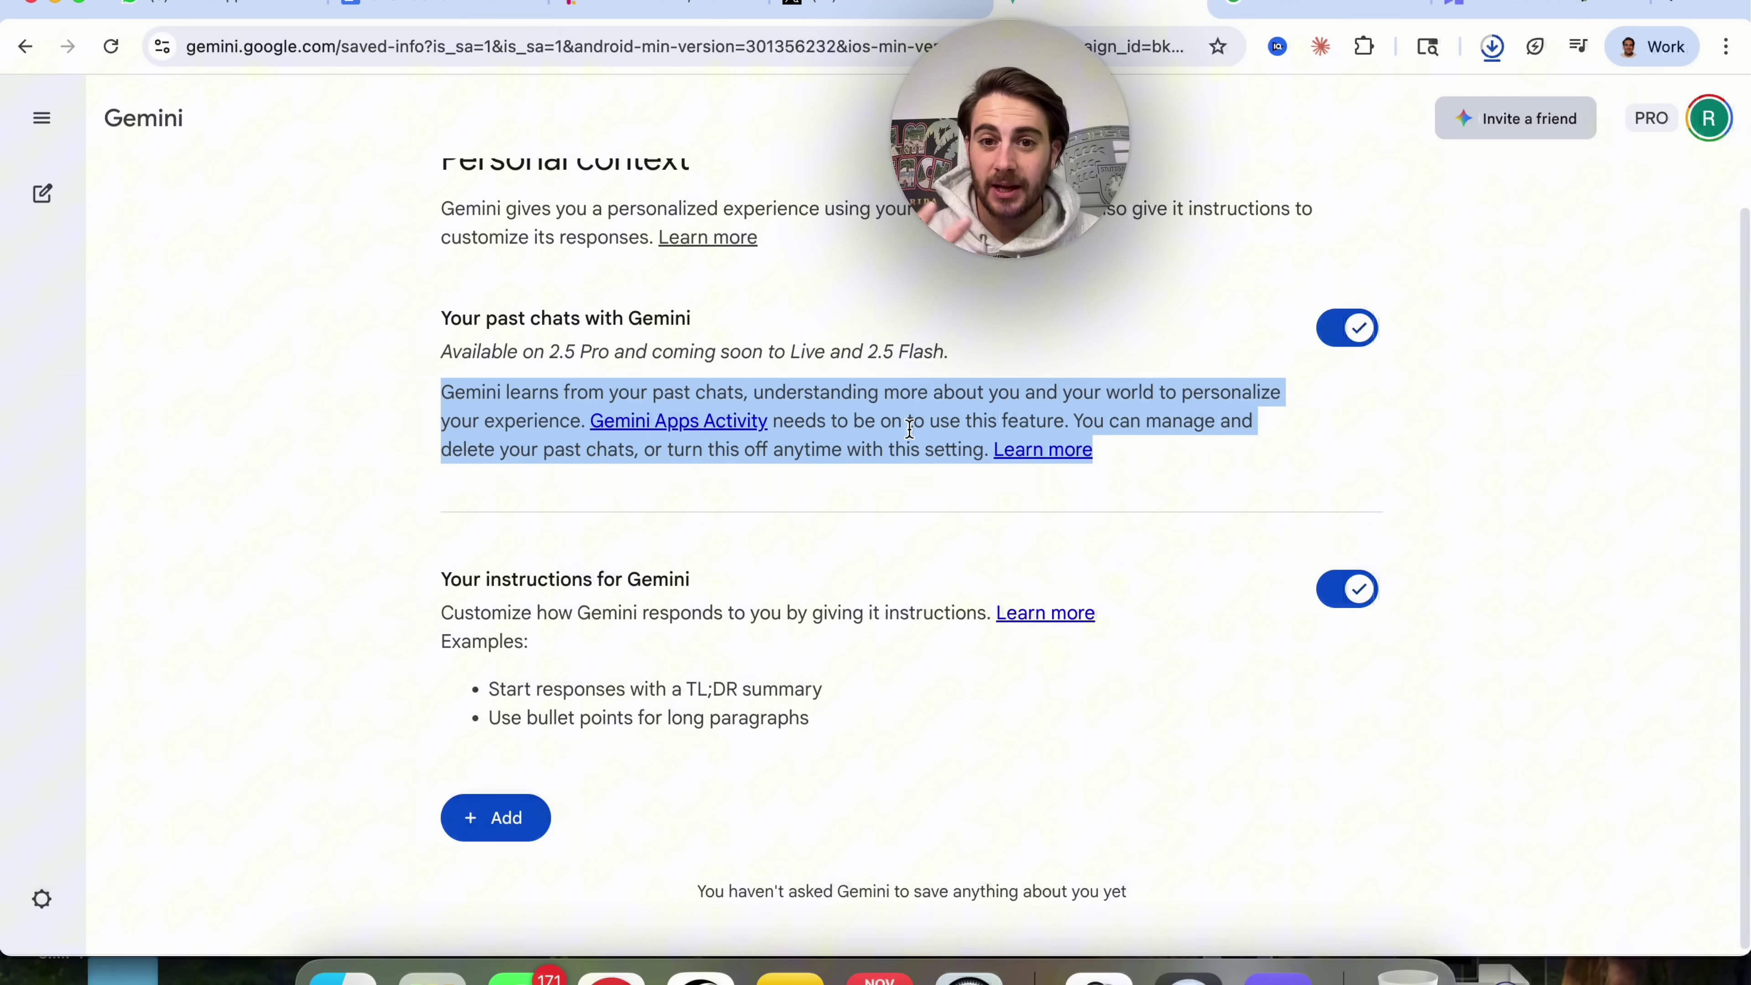
left_click(908, 431)
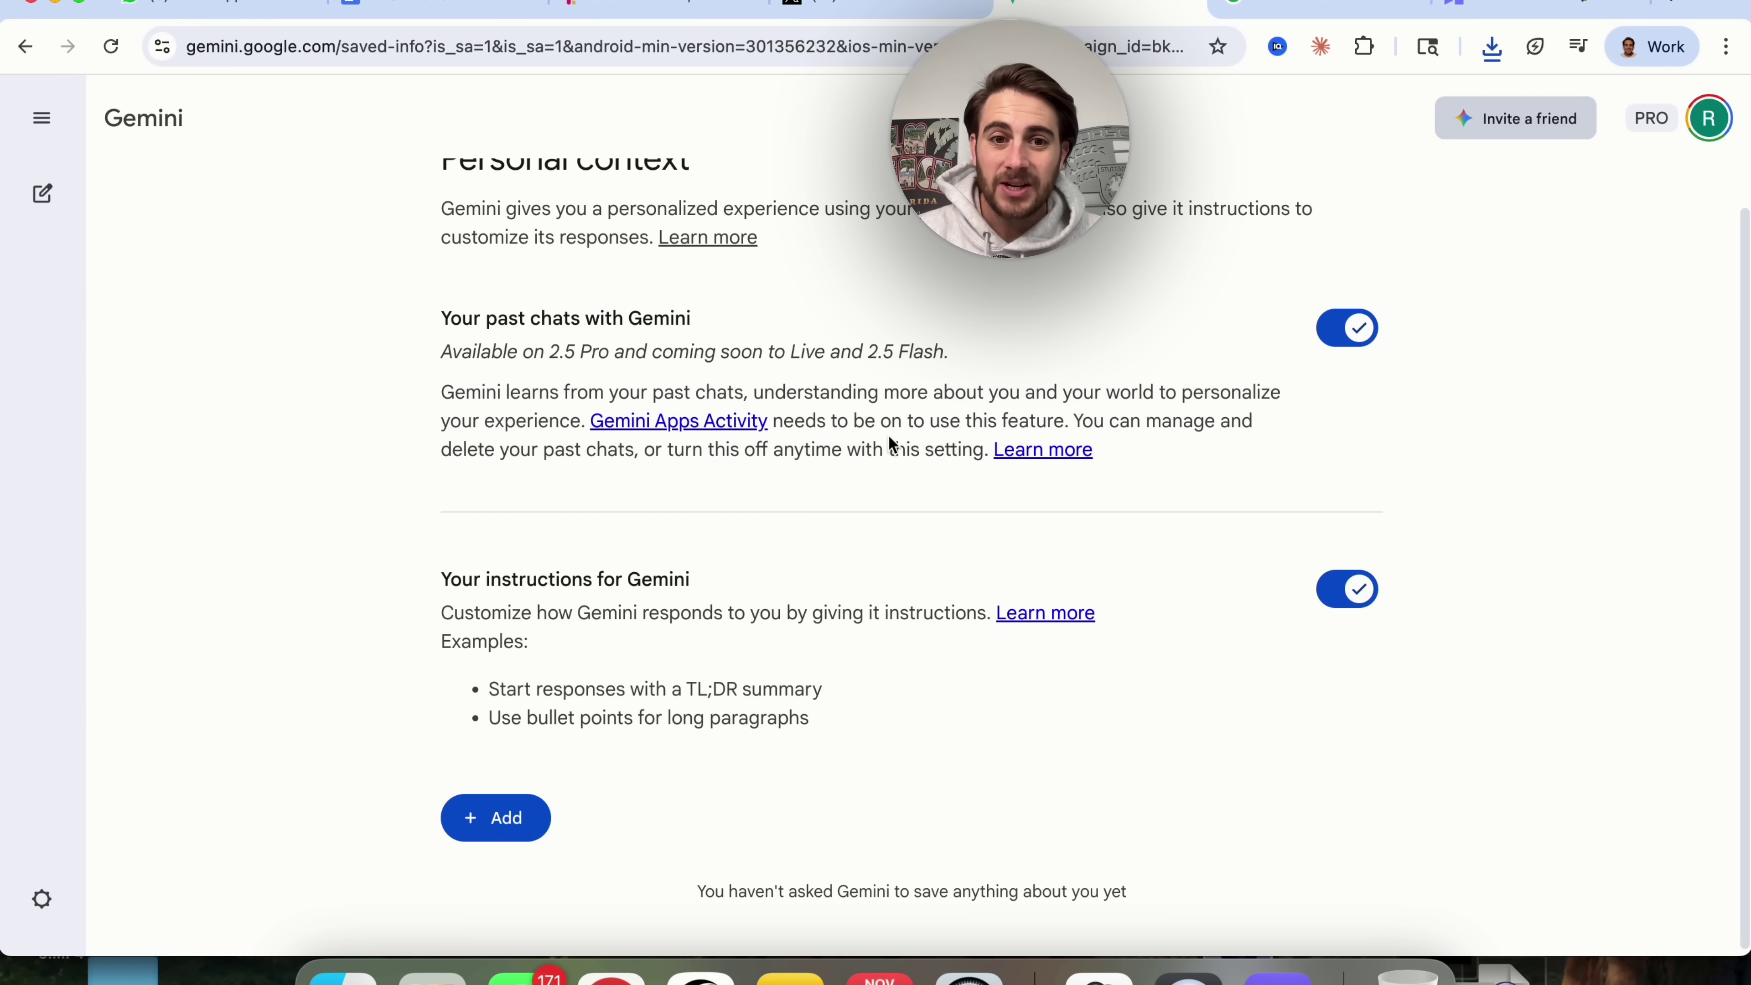
left_click_drag(842, 430, 592, 422)
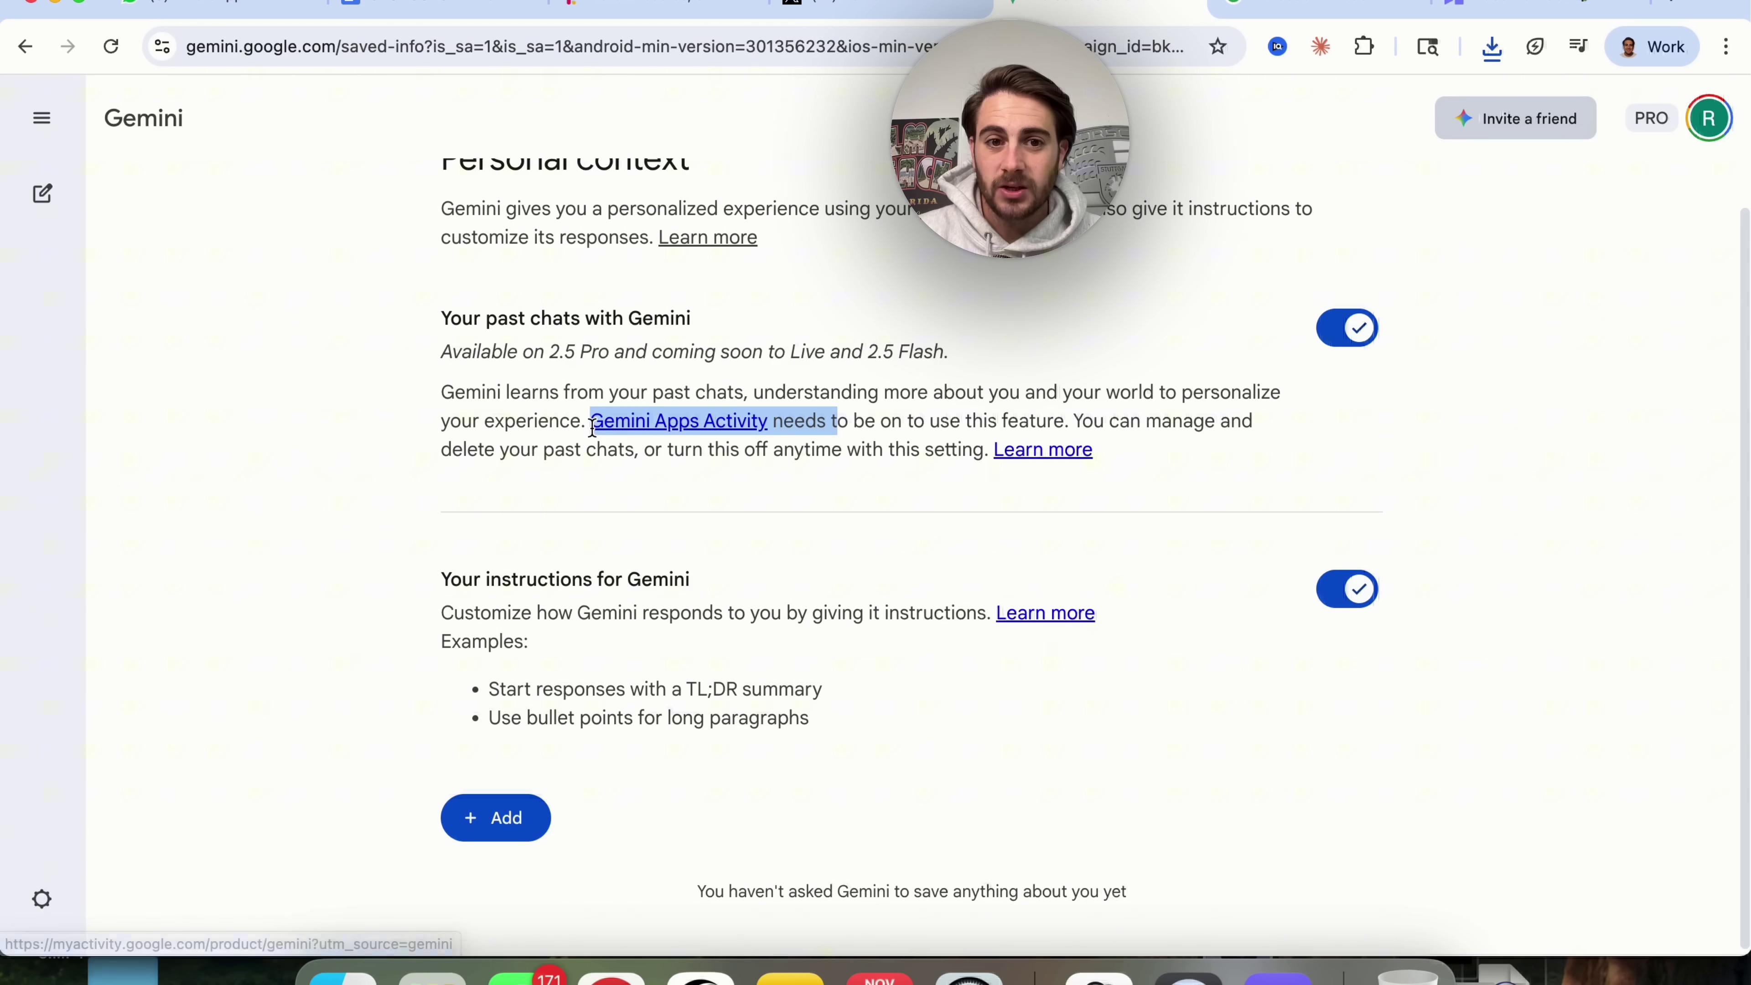
left_click(1060, 324)
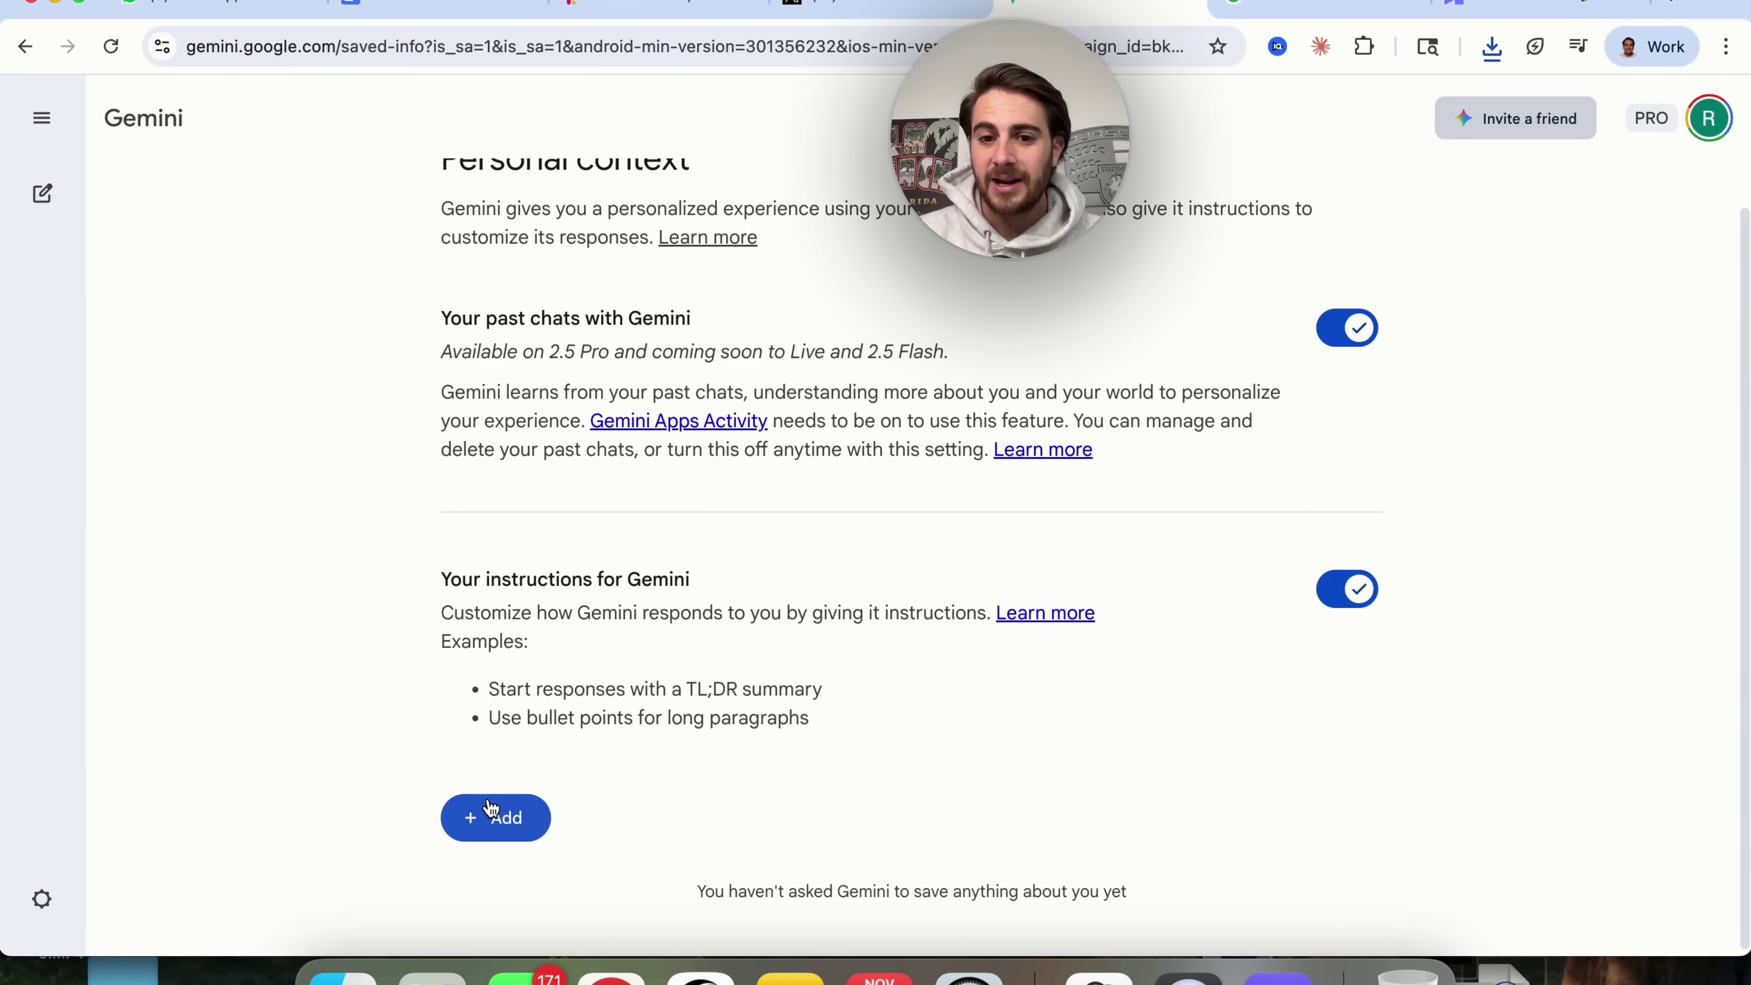
left_click(500, 793)
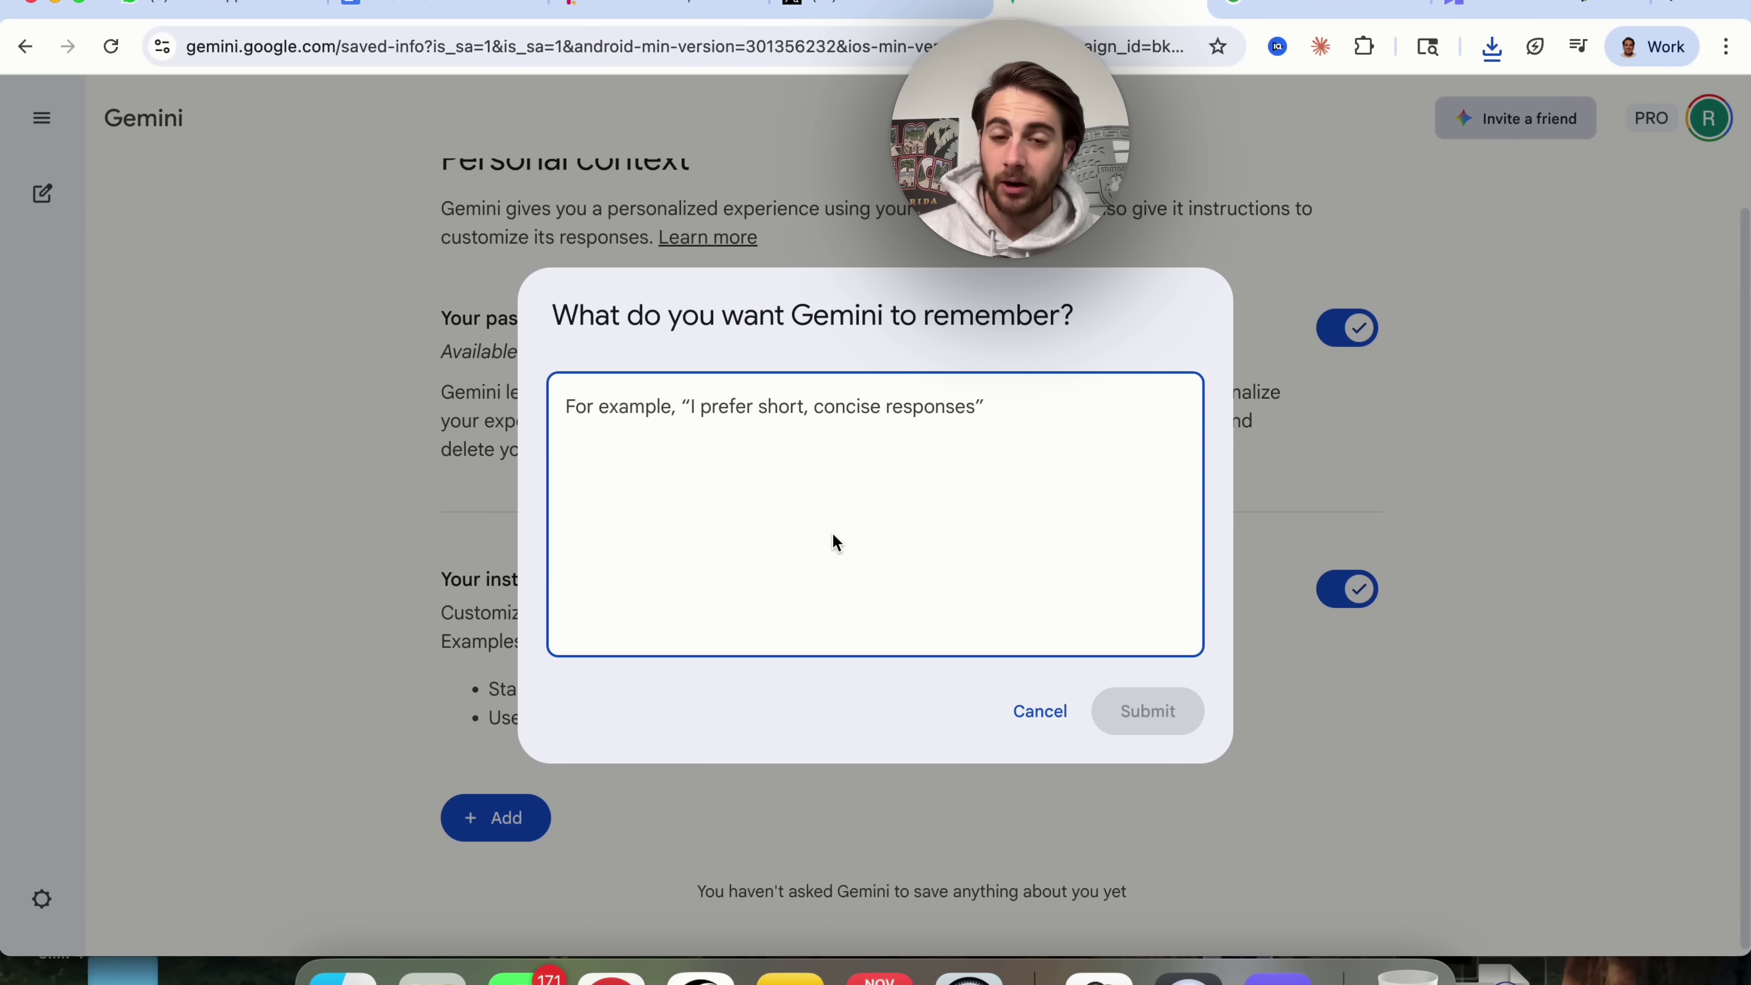
left_click(1017, 707)
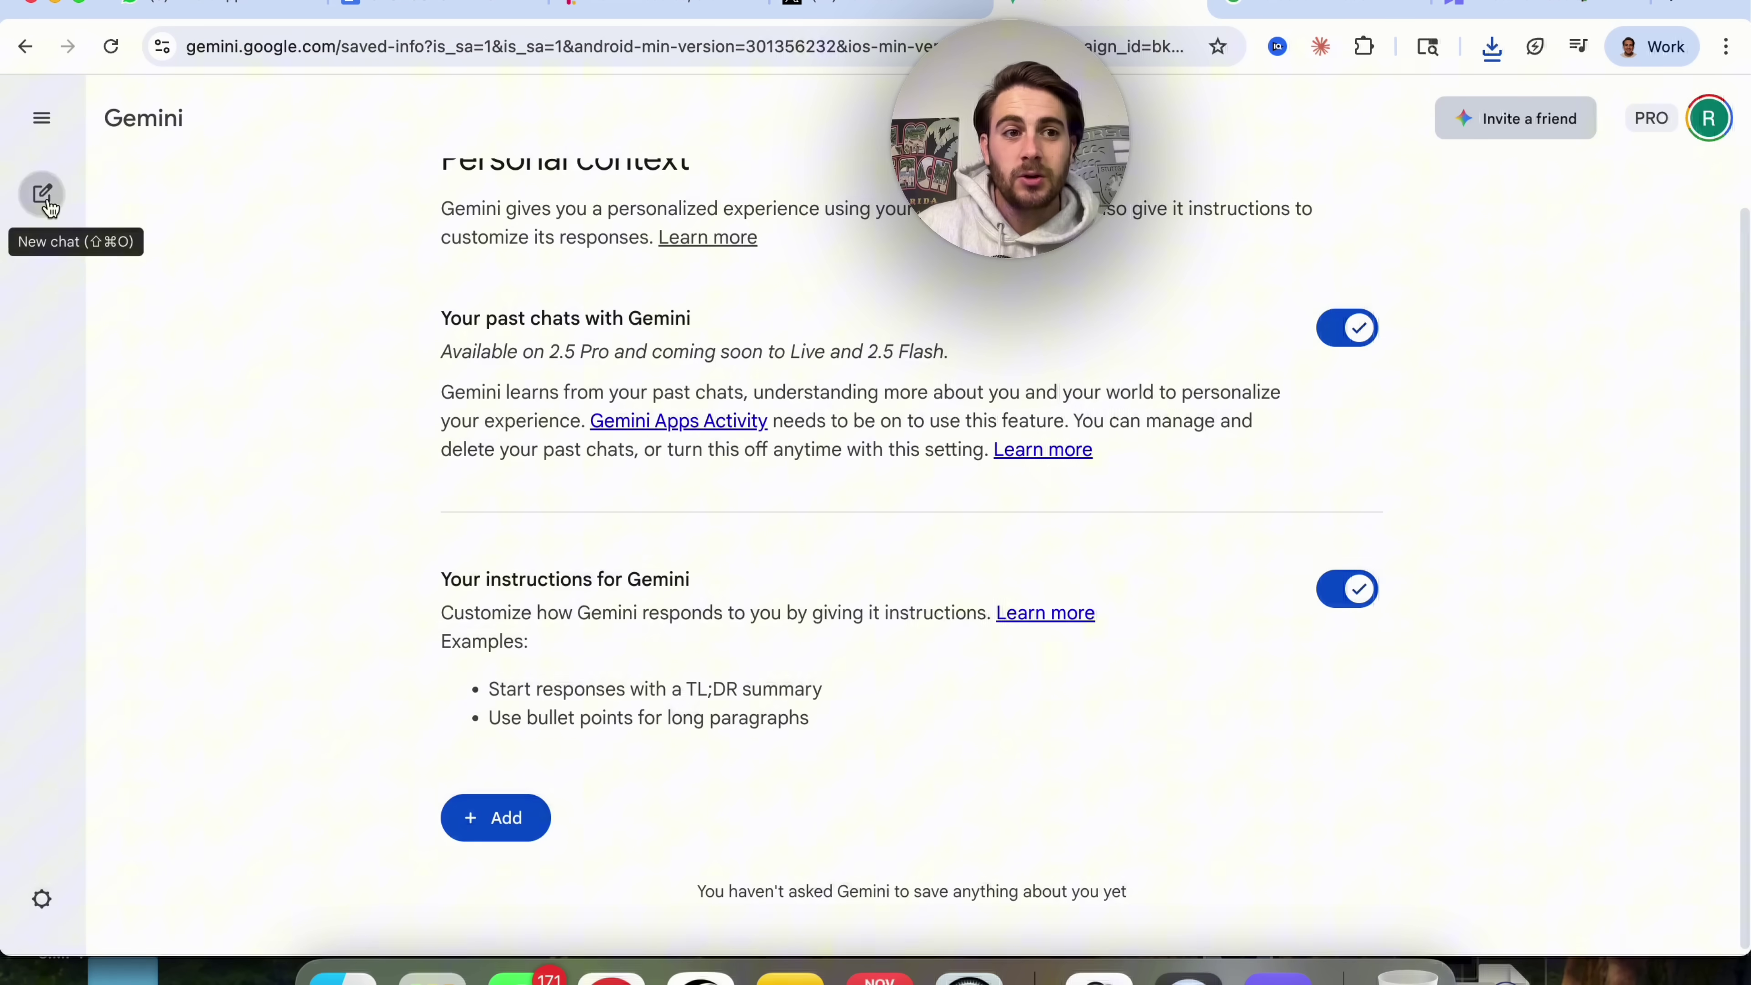
Step: In a new chat, draft a prompt asking which Gemini instructions would get better first-time results, fixing the 'bettere' typo
left_click(46, 200)
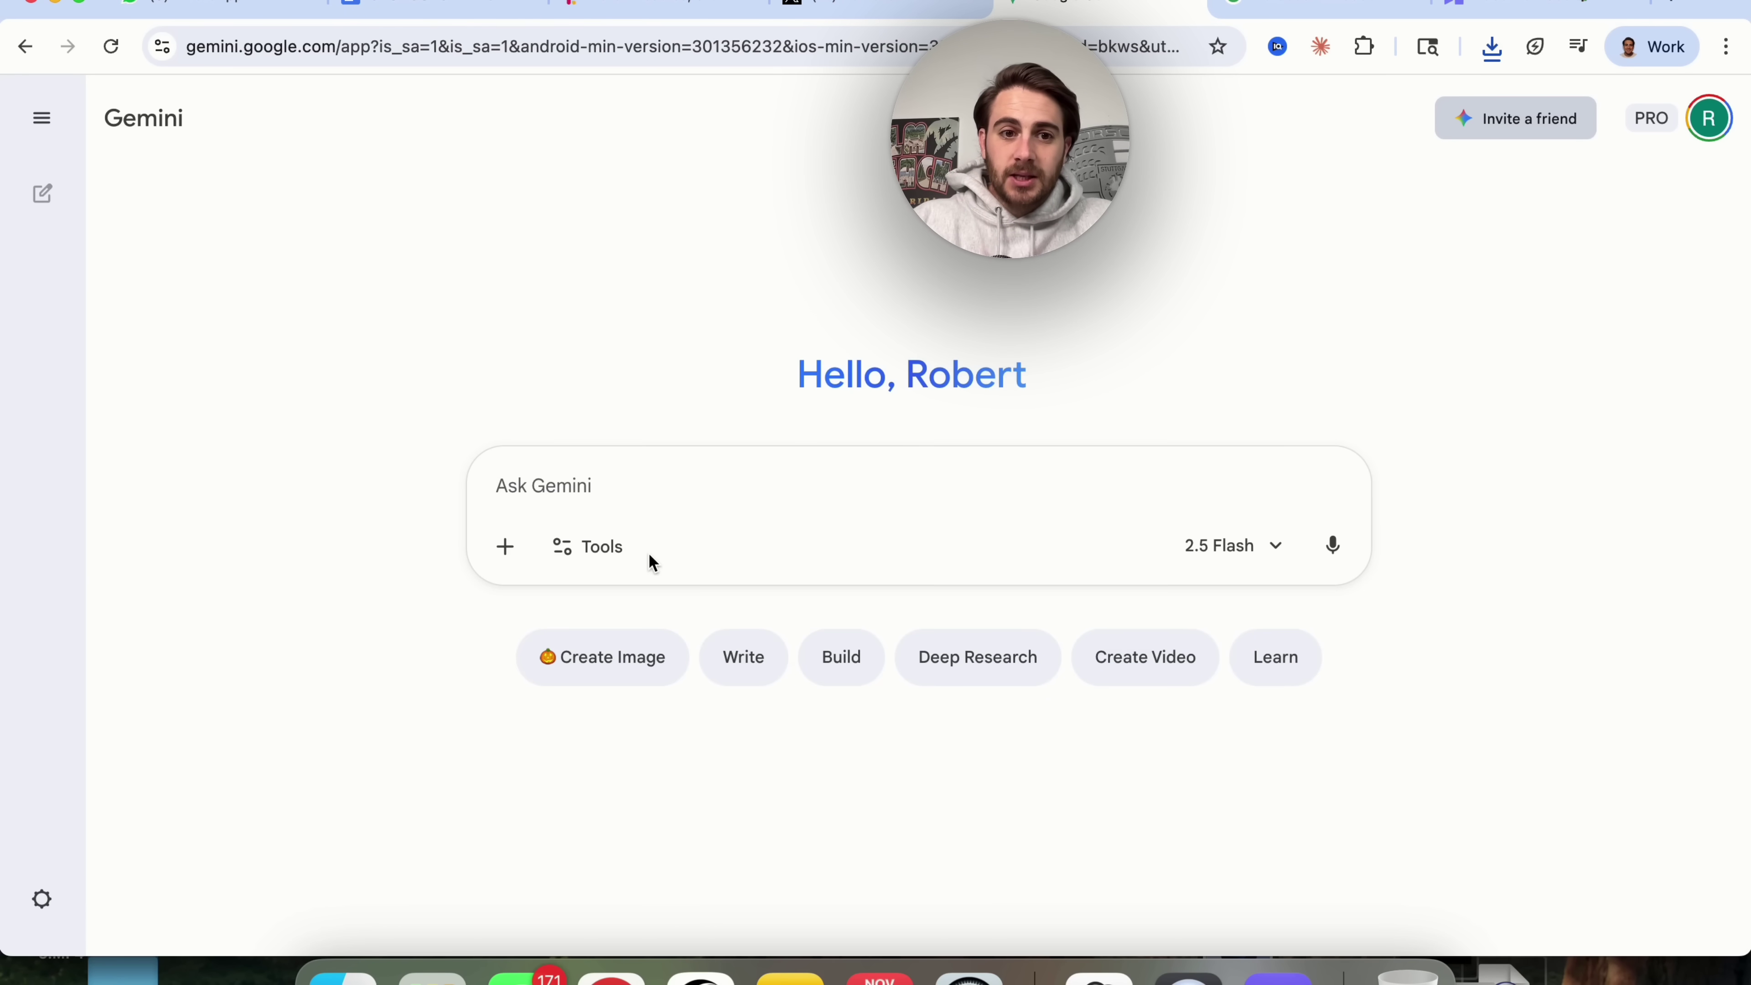
type("Based on how I d")
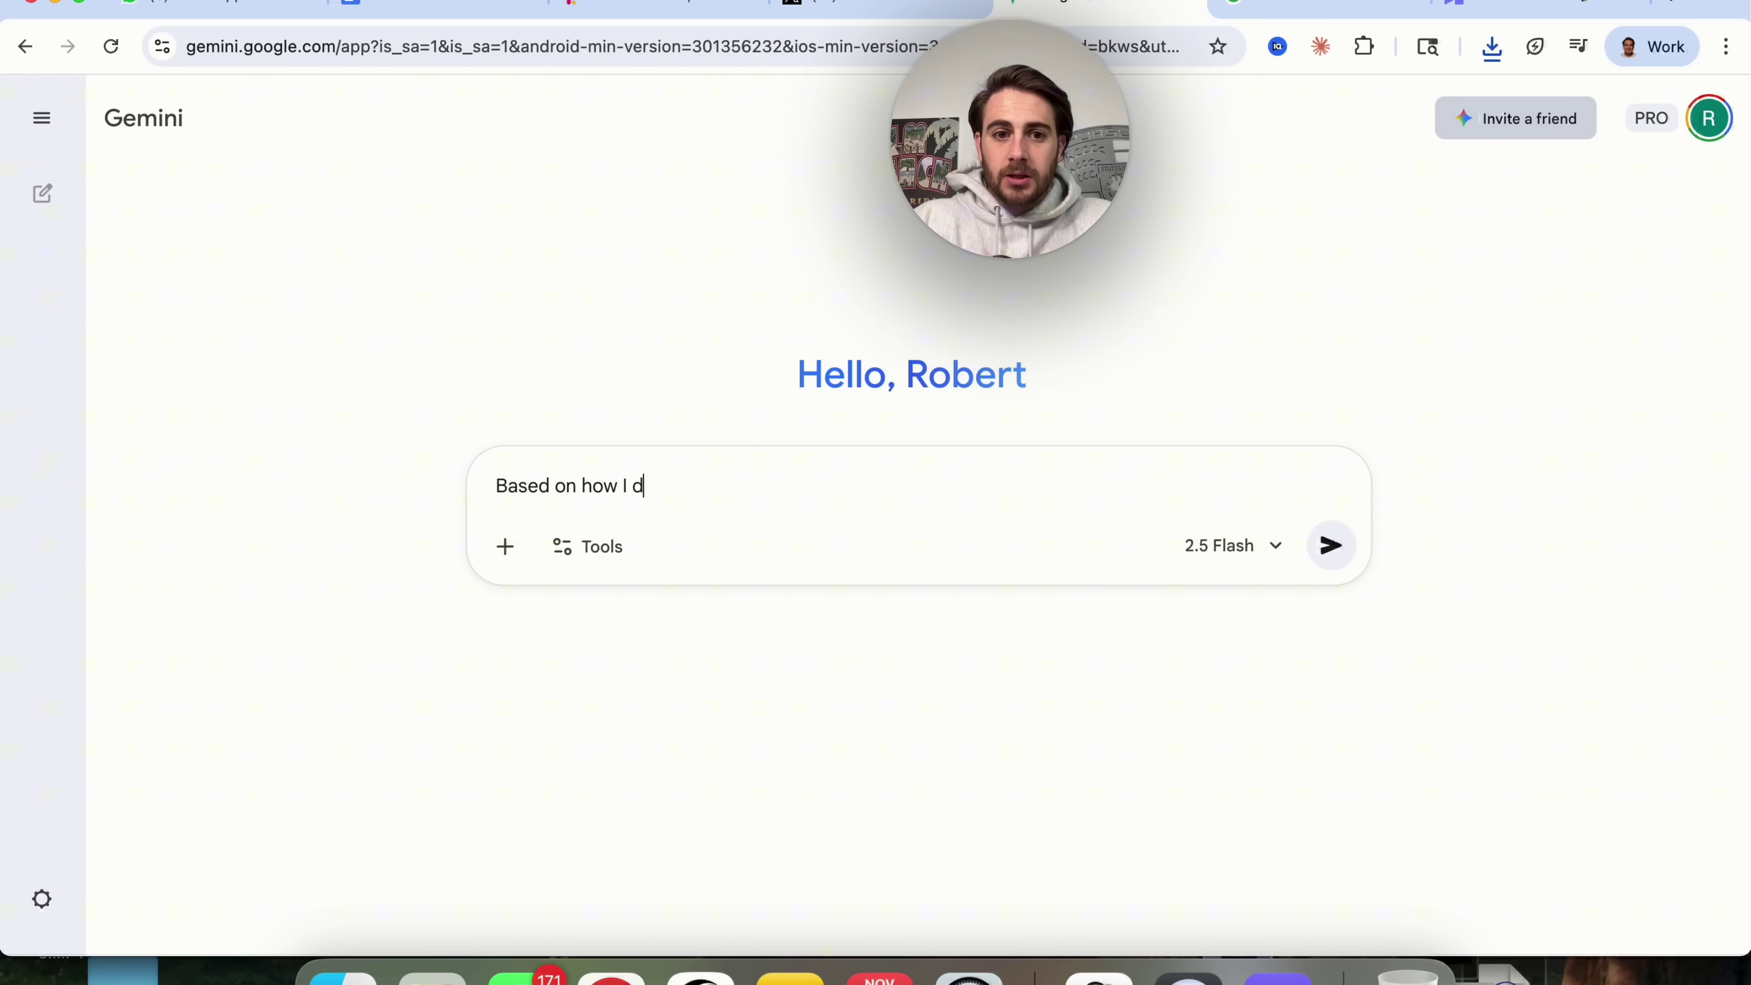
type("o follow up prompts")
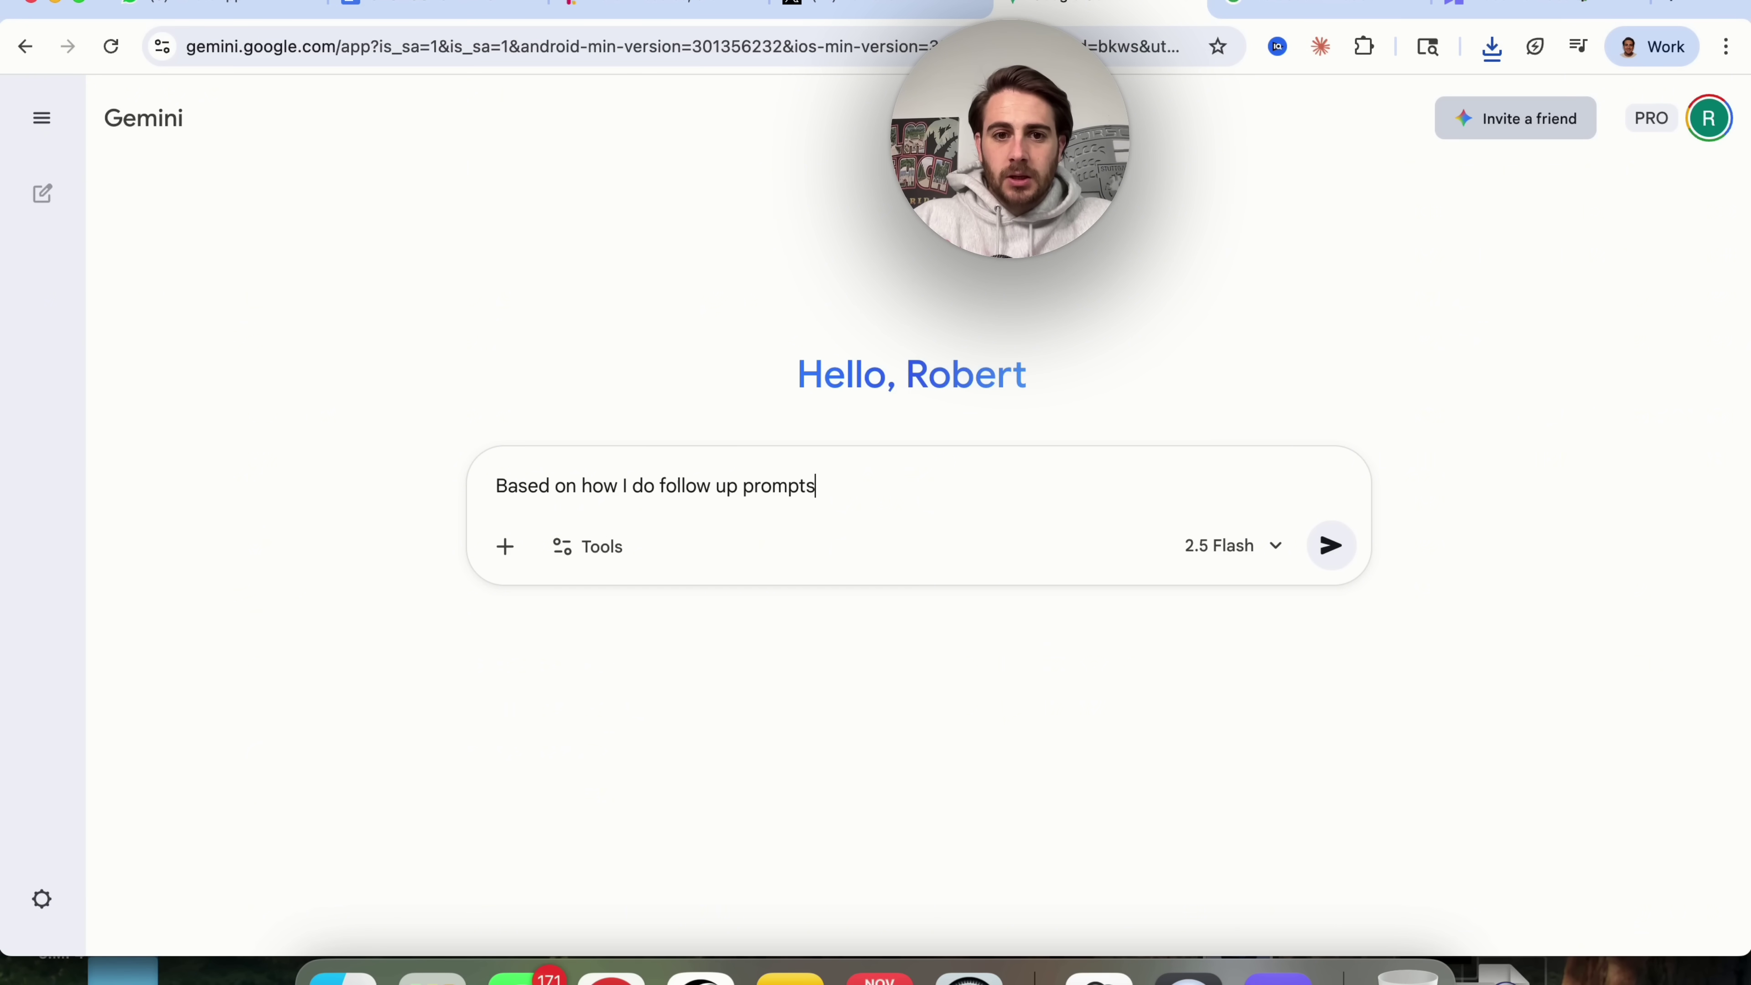
type(" with you - what instructions should i")
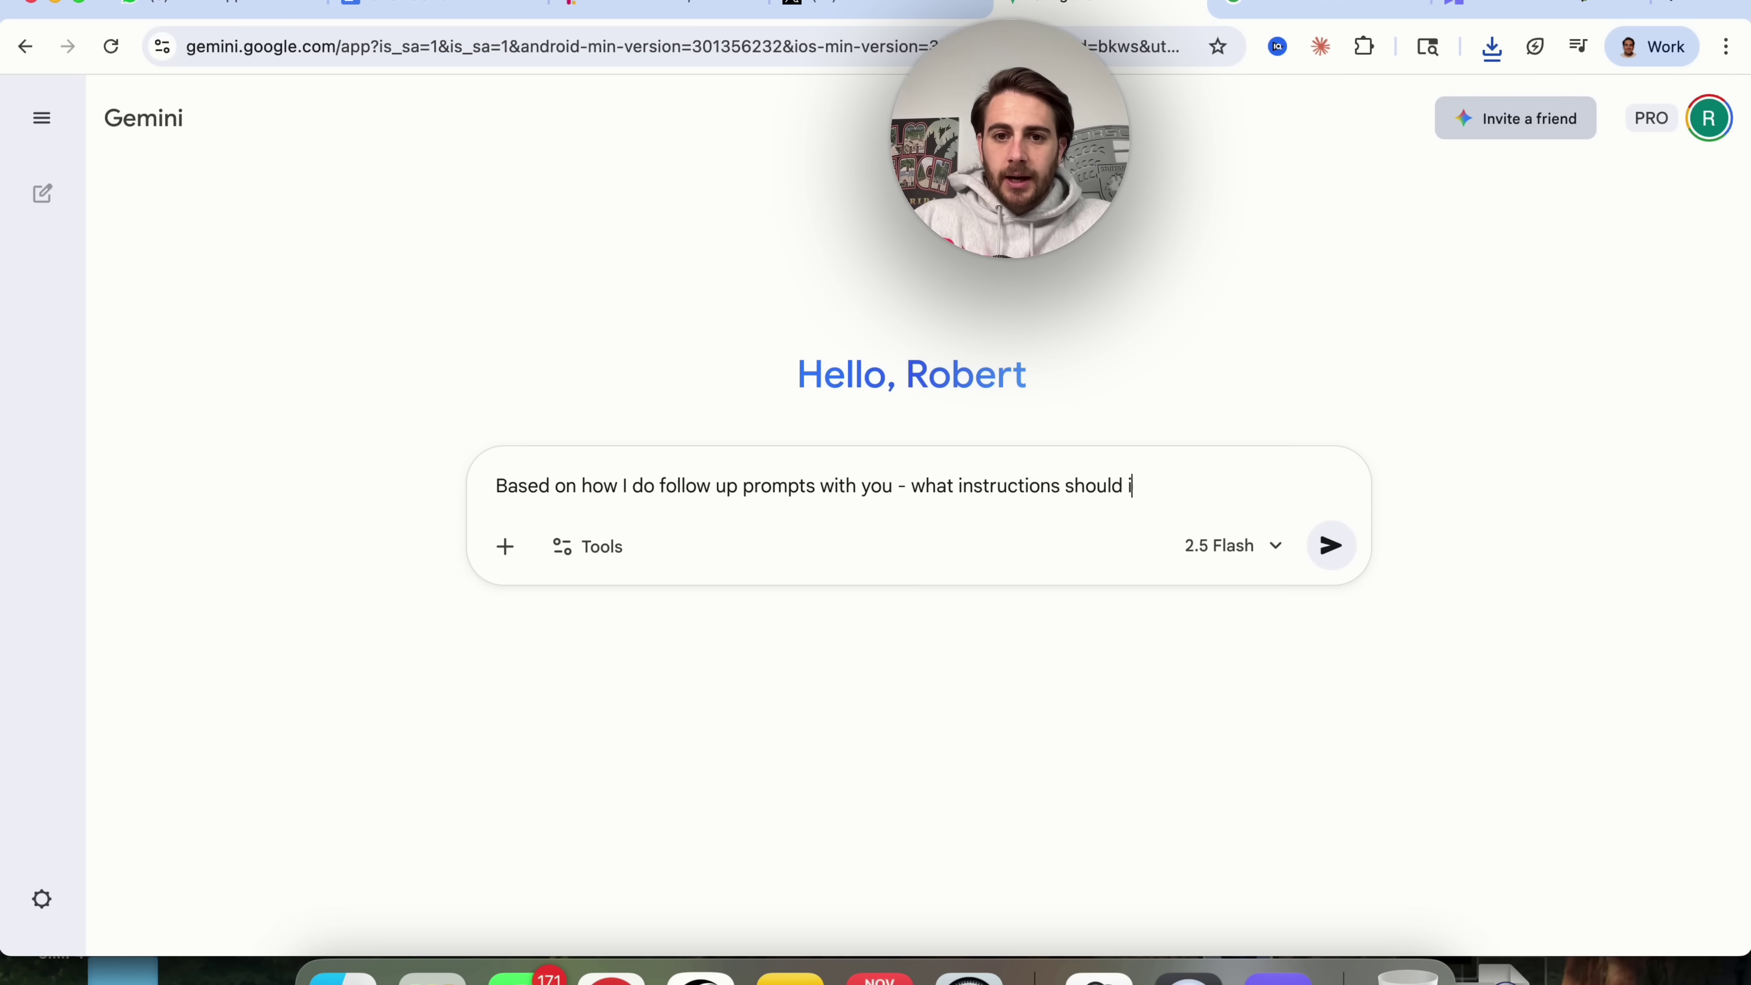
type("de in my gen")
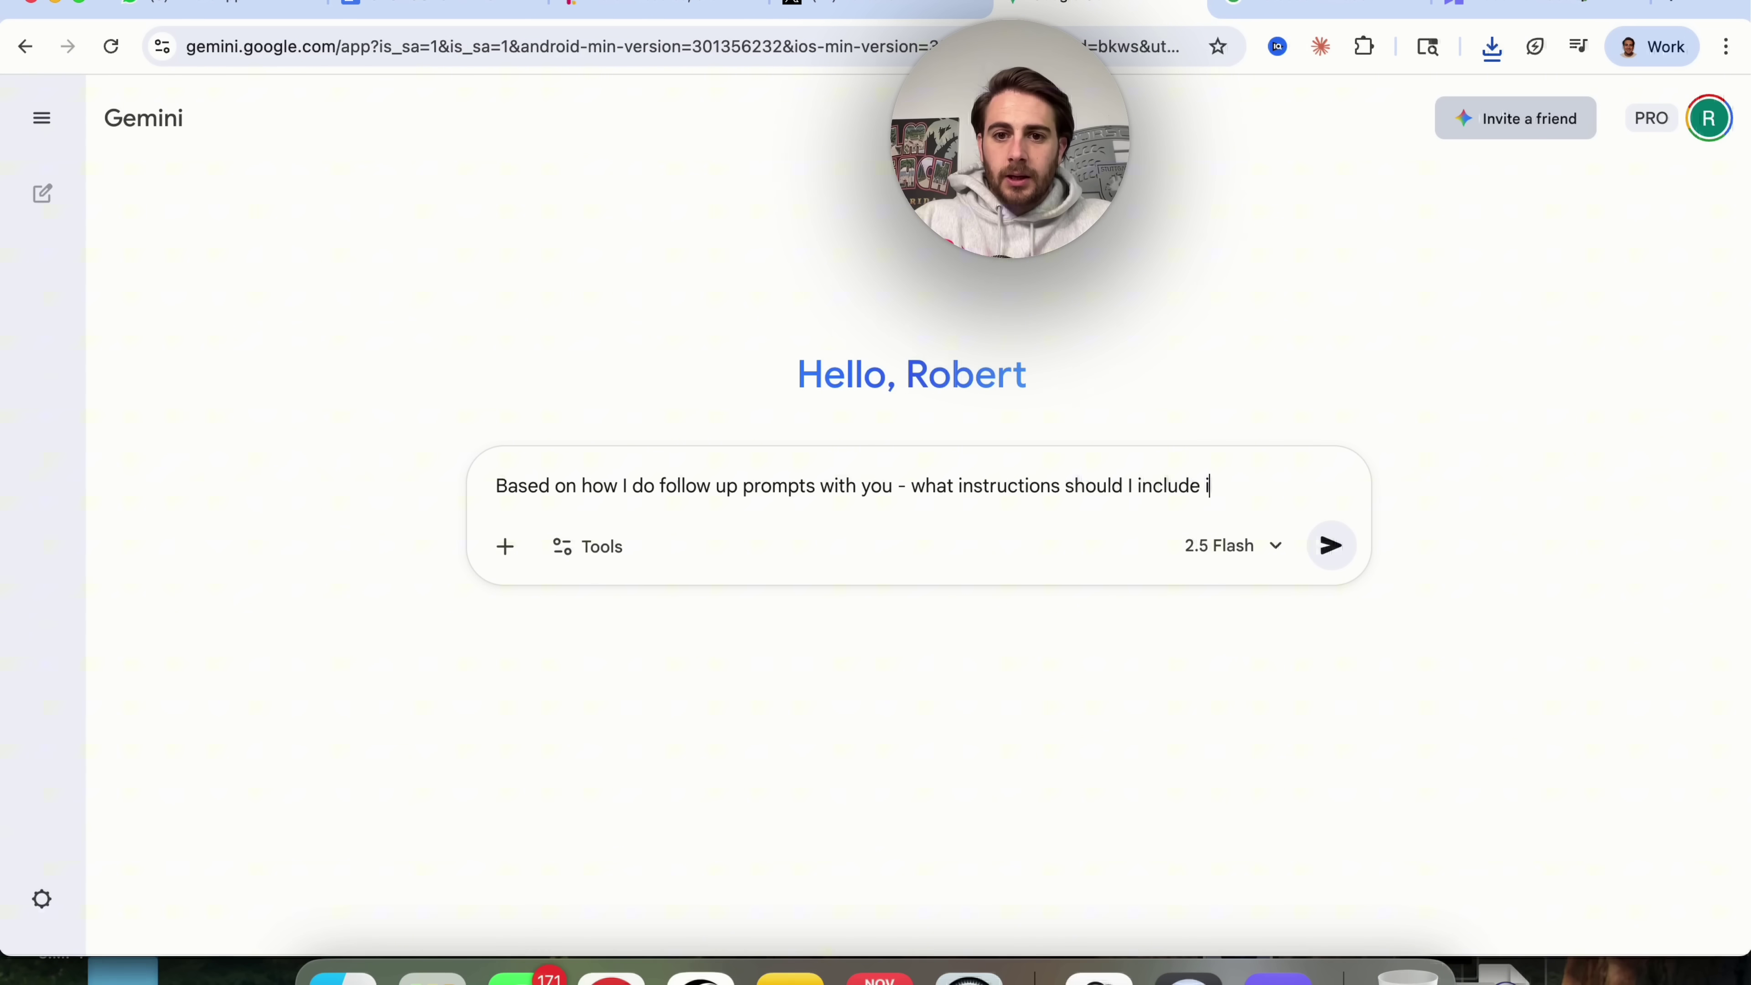
key("BackSpace")
type("mini ")
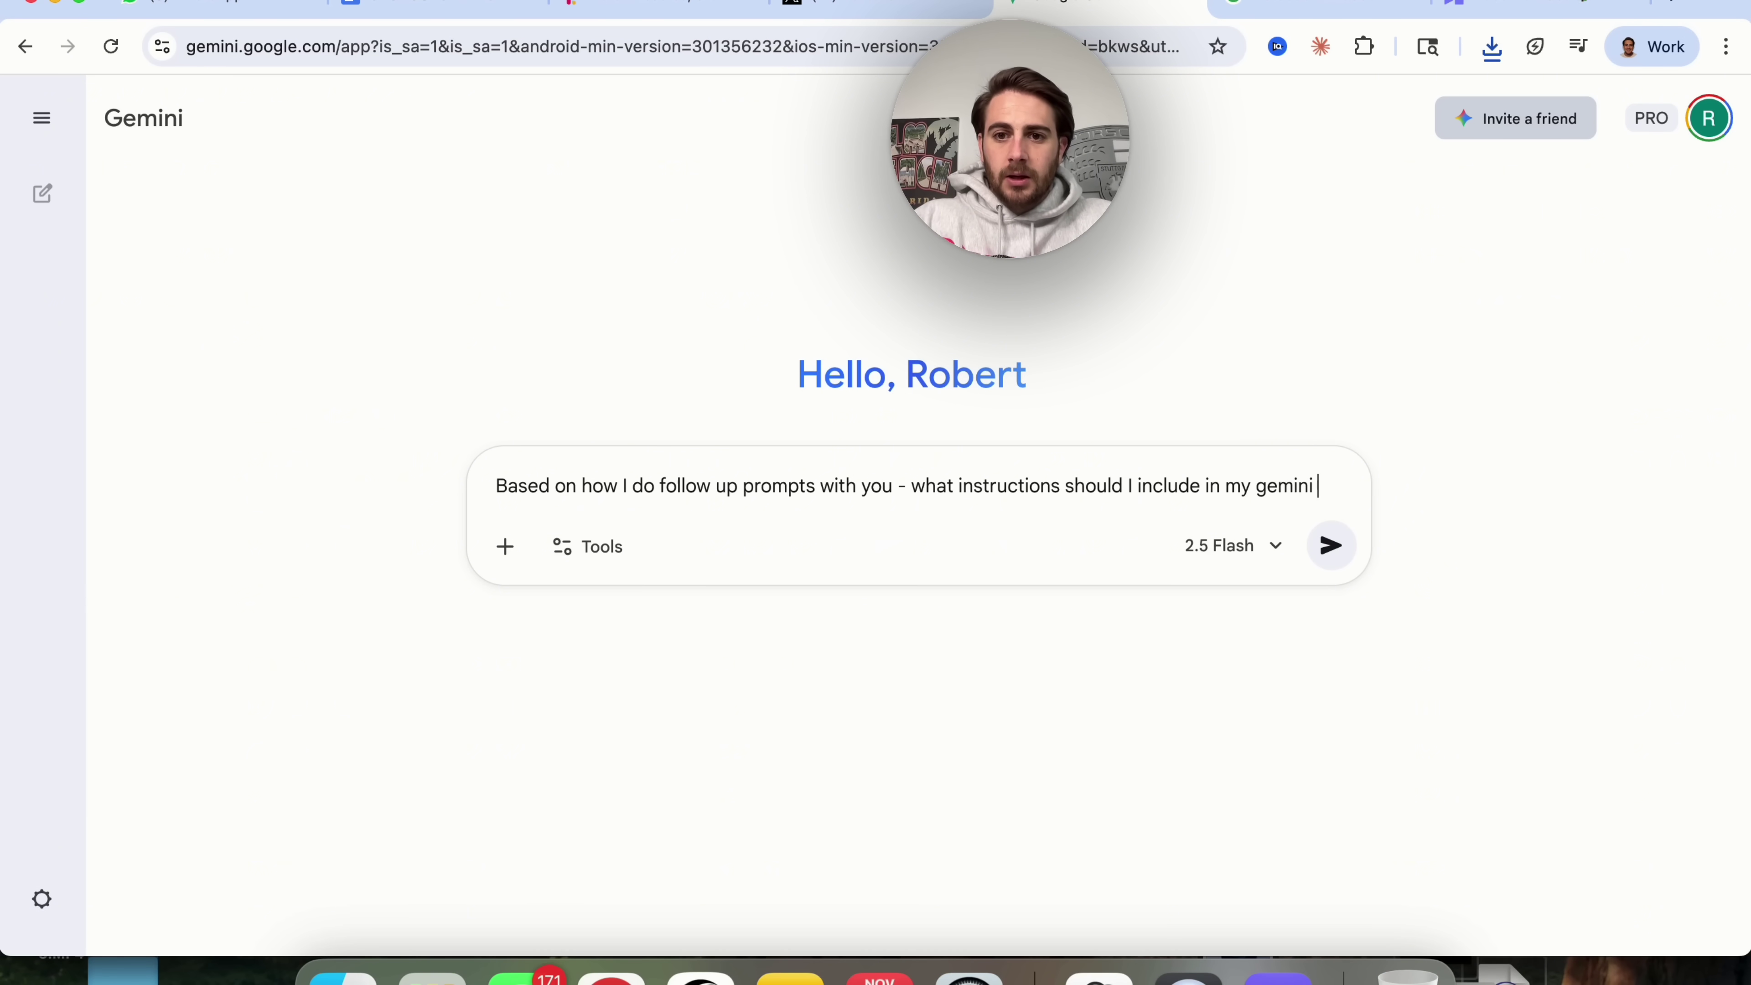
type("instructions ")
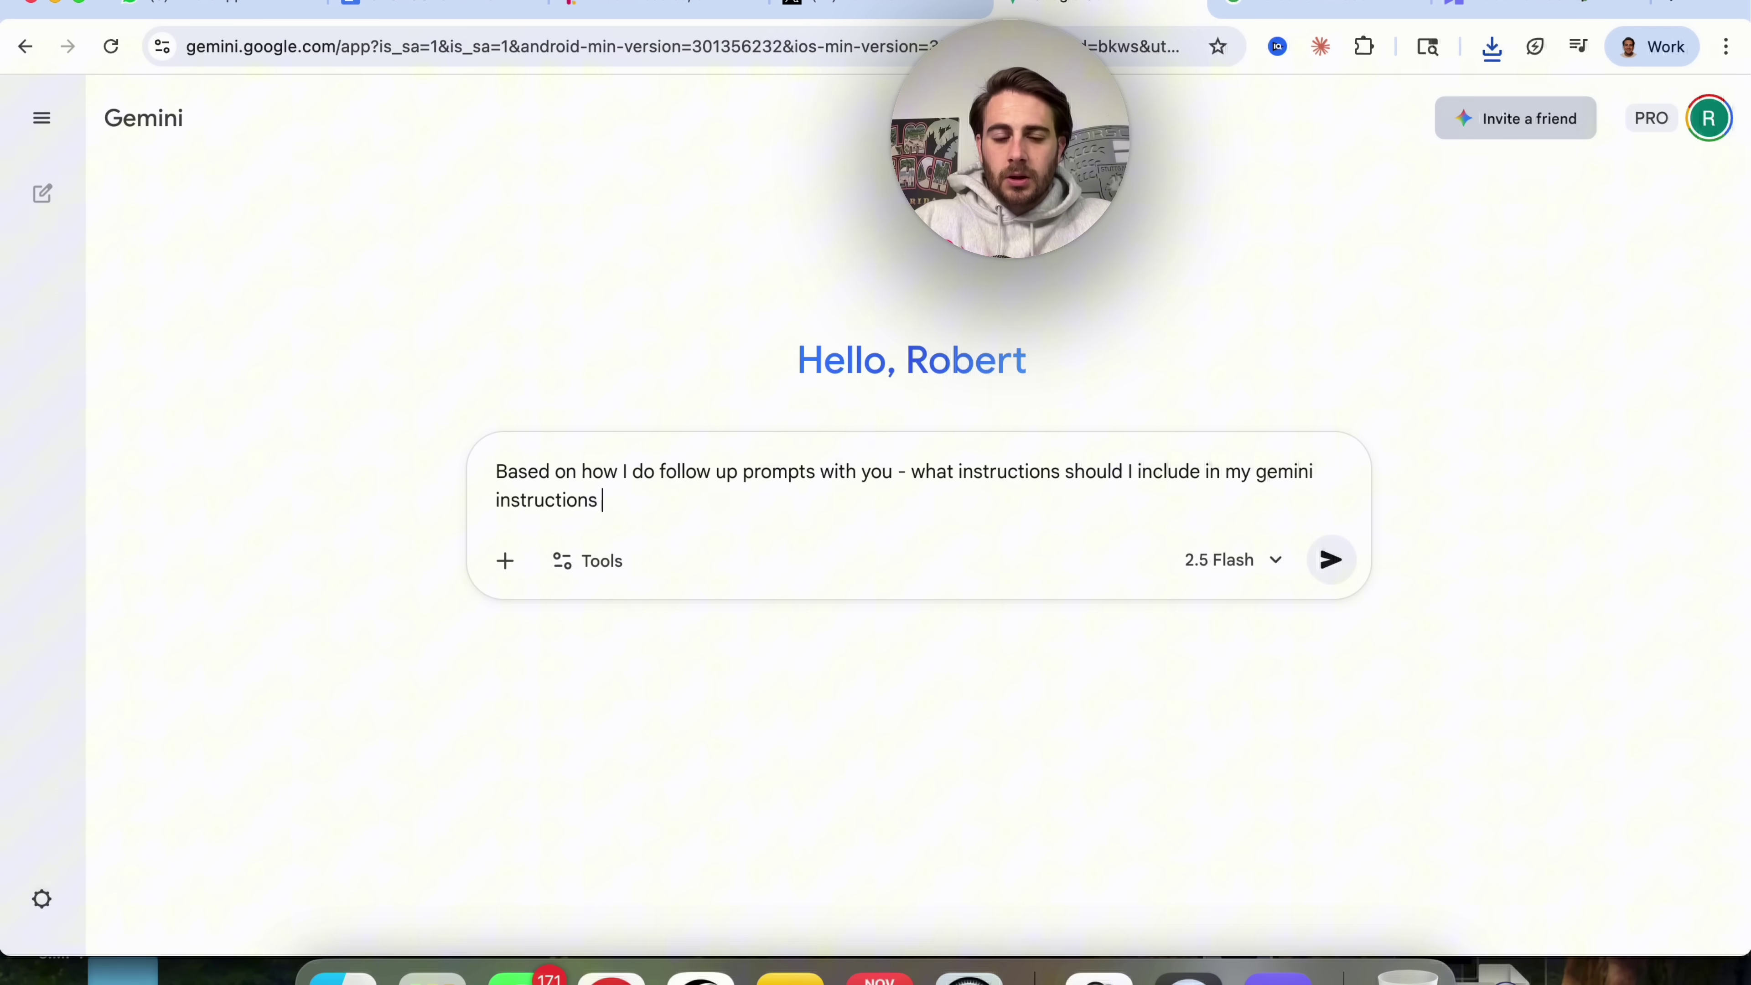
type("to get bettere result")
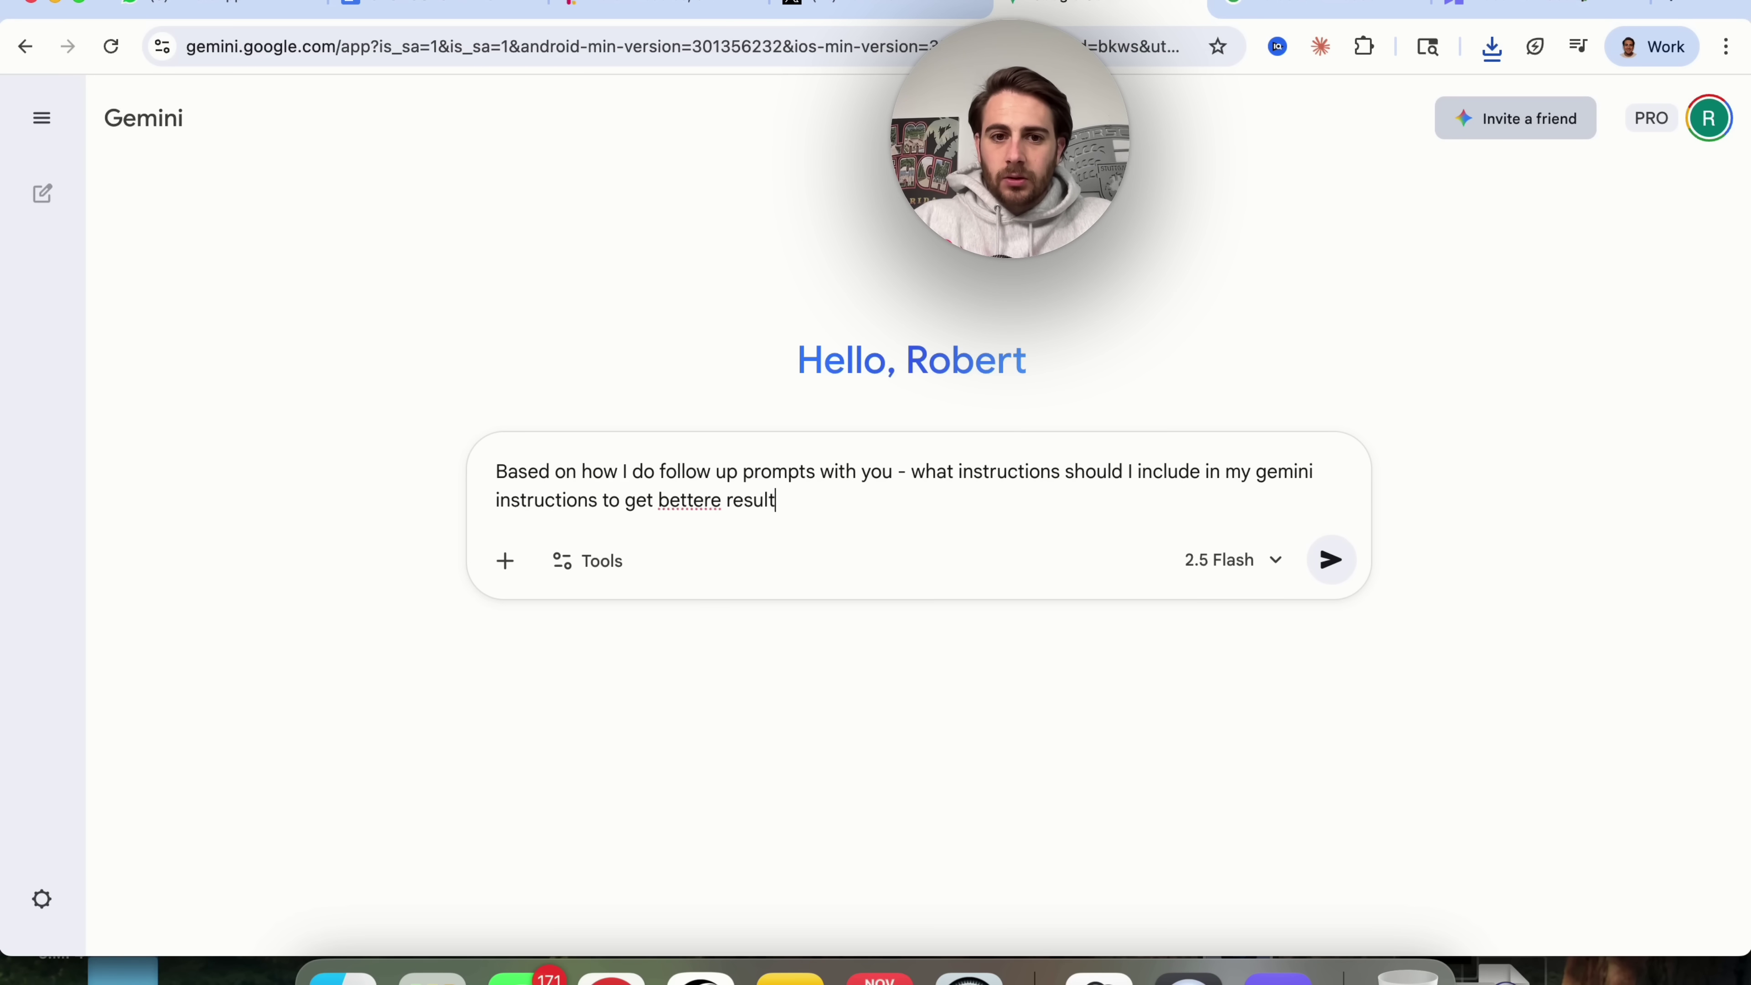
type("s the first time")
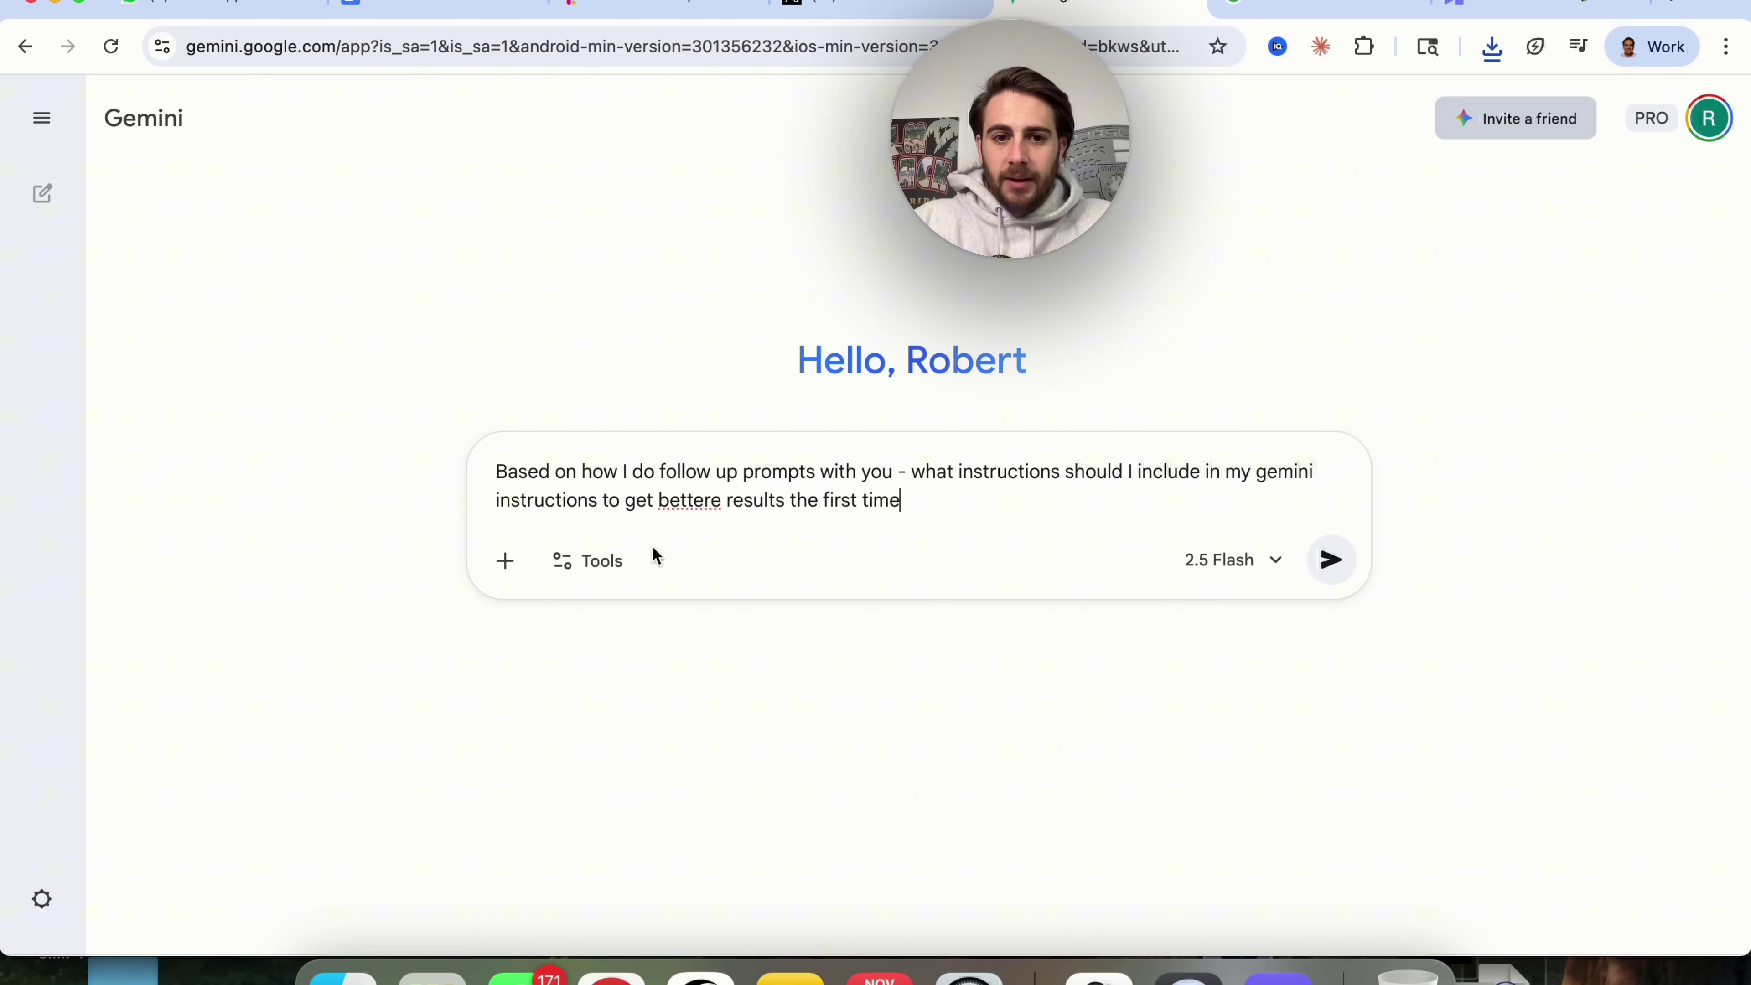
left_click(721, 500)
key("BackSpace")
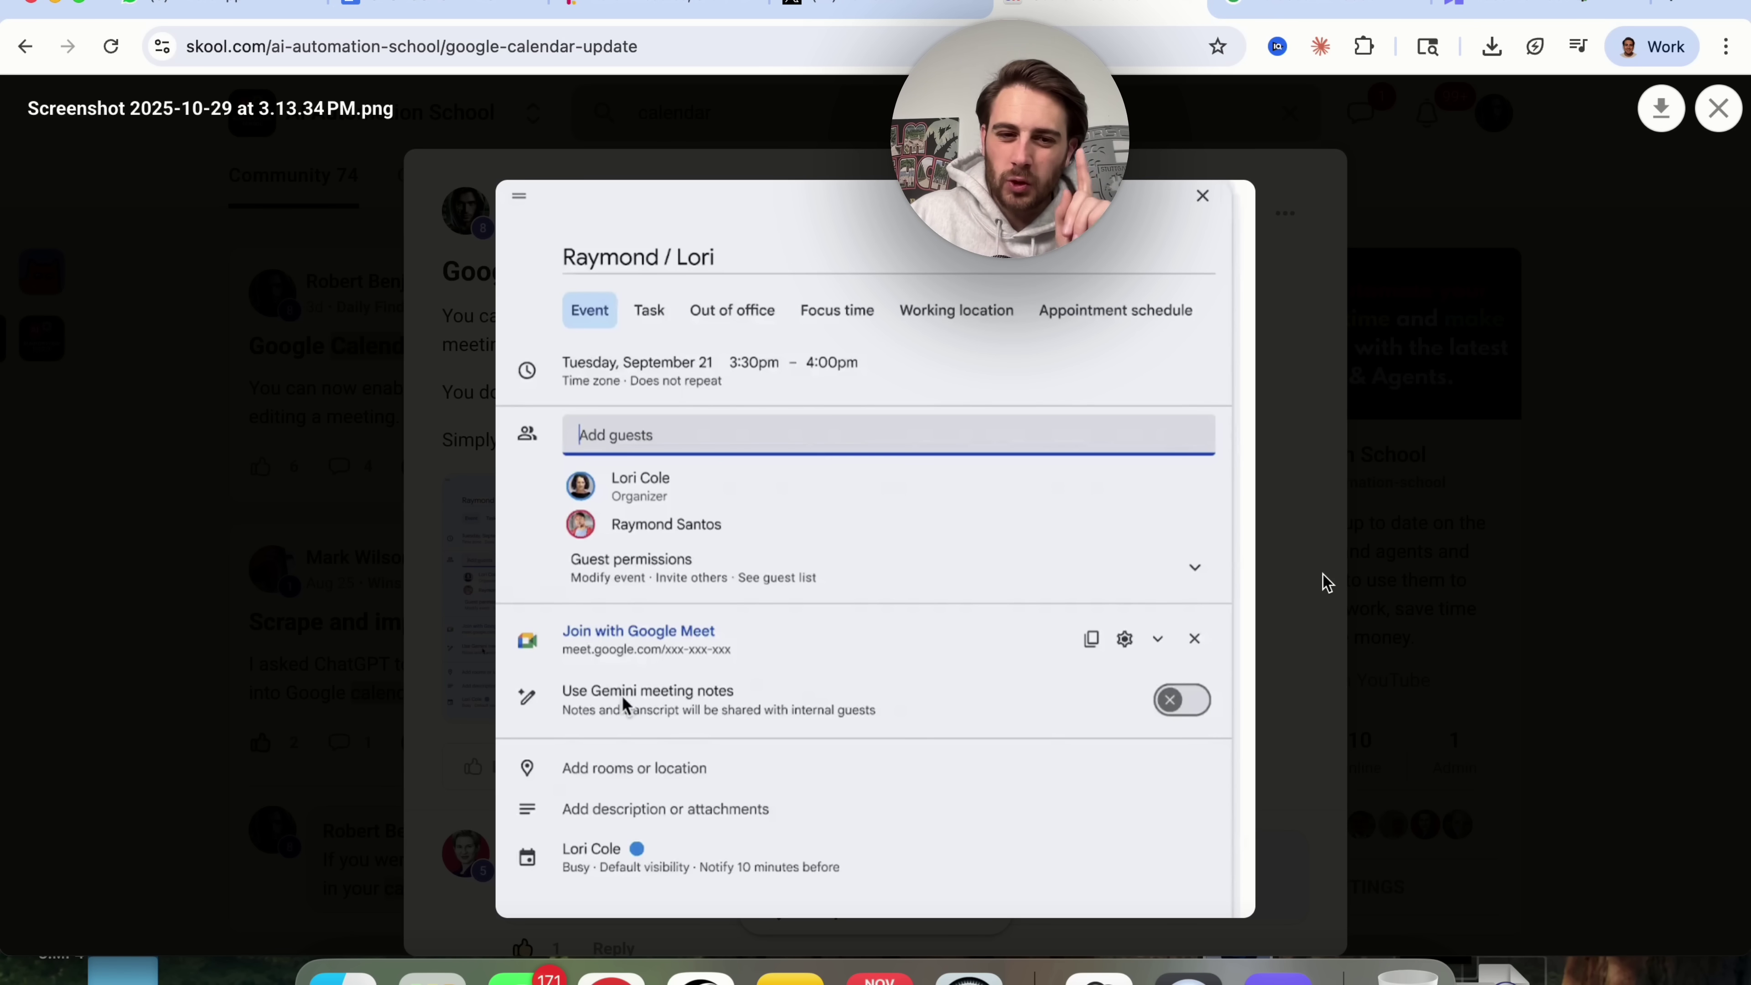
Step: Create and save a 'dummy' event on Saturday 4–5pm with Google Meet, then open its edit page
key("ctrl+Tab")
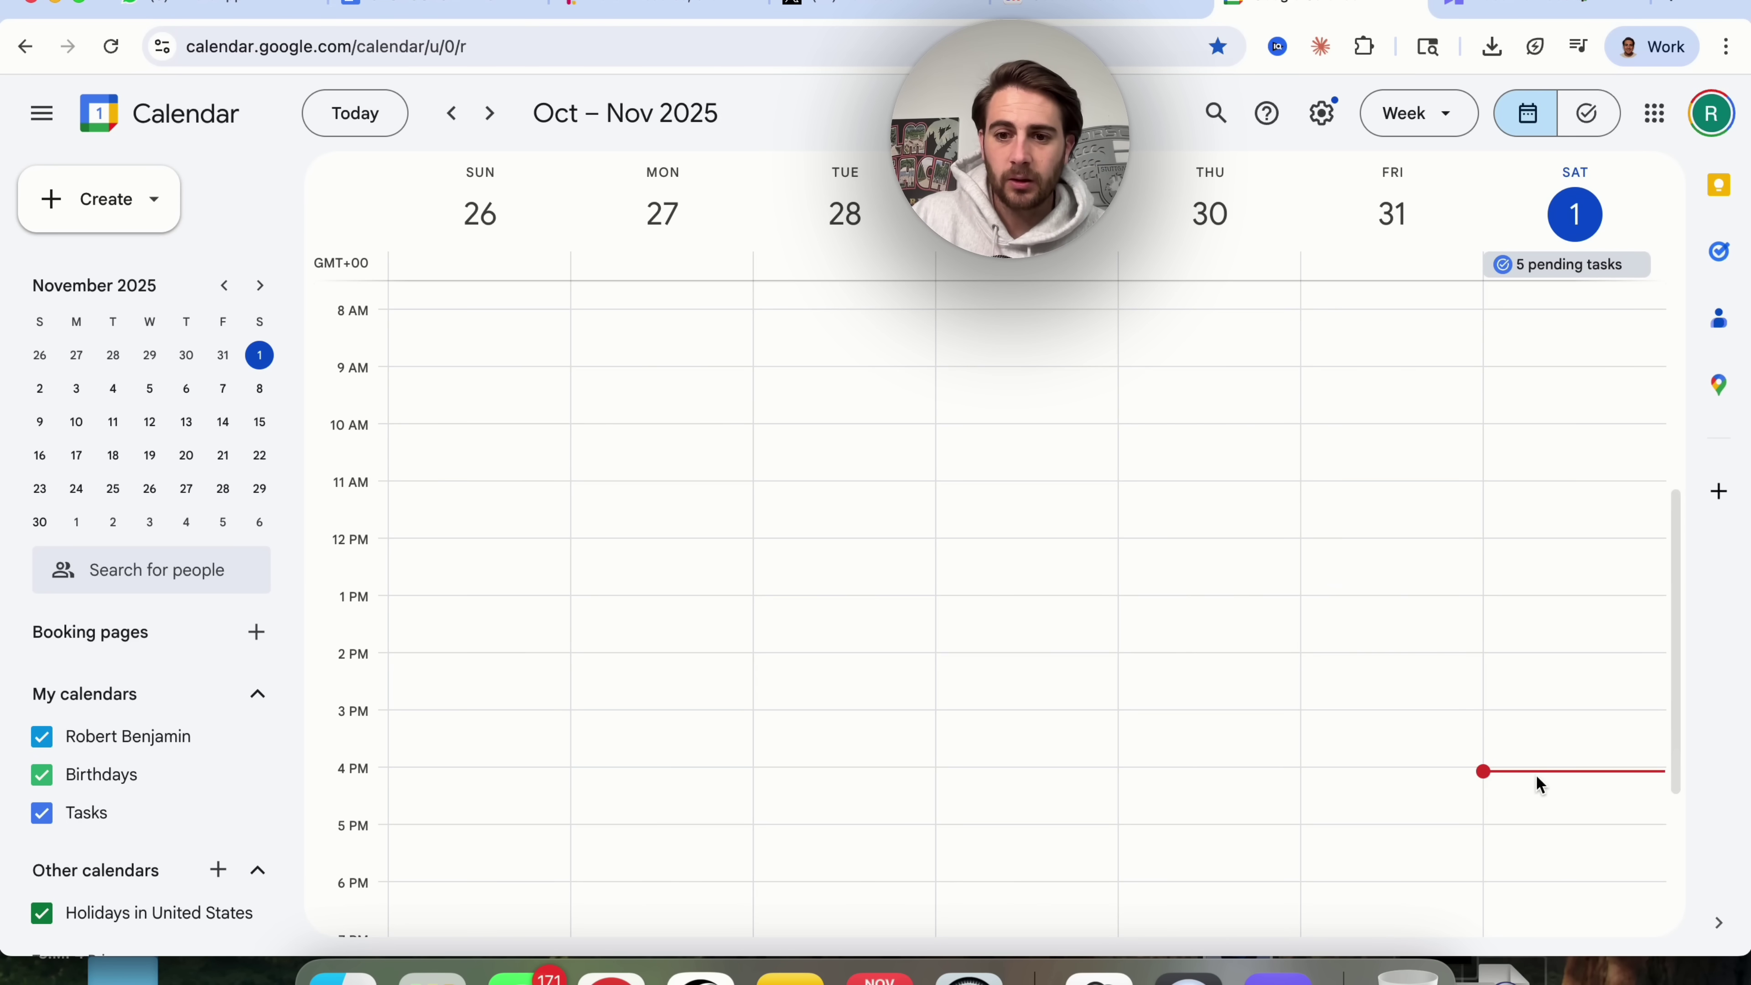
left_click(1539, 785)
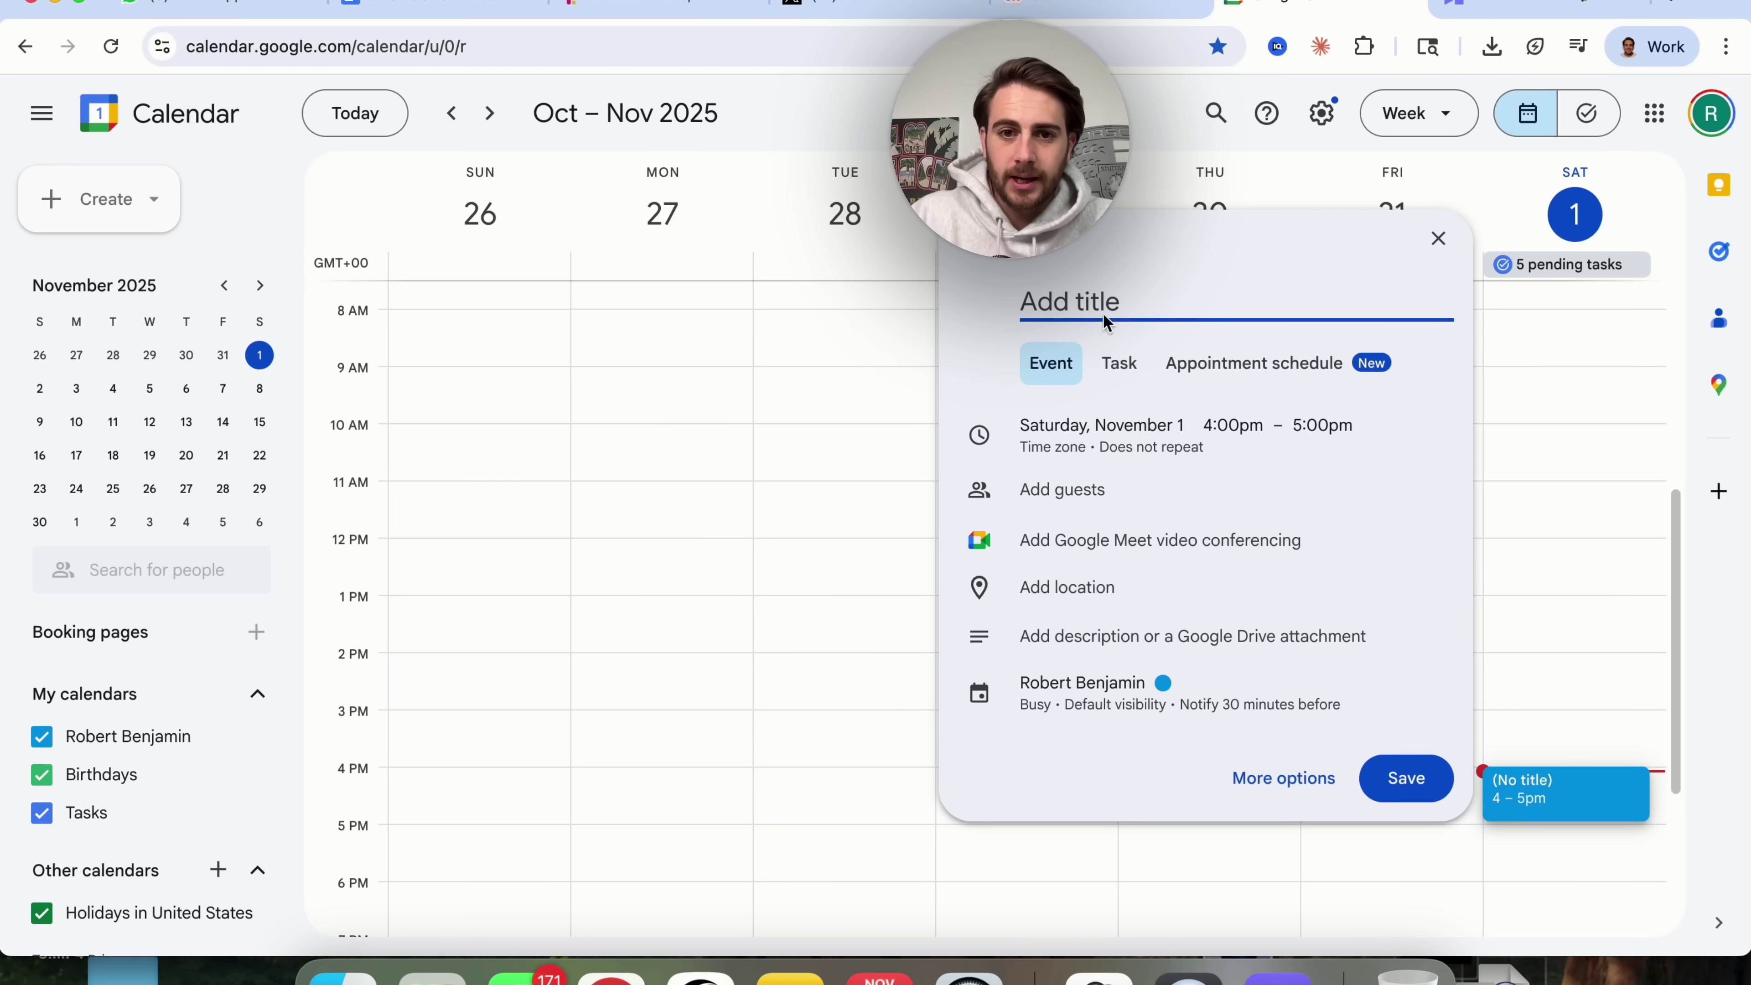
type("d")
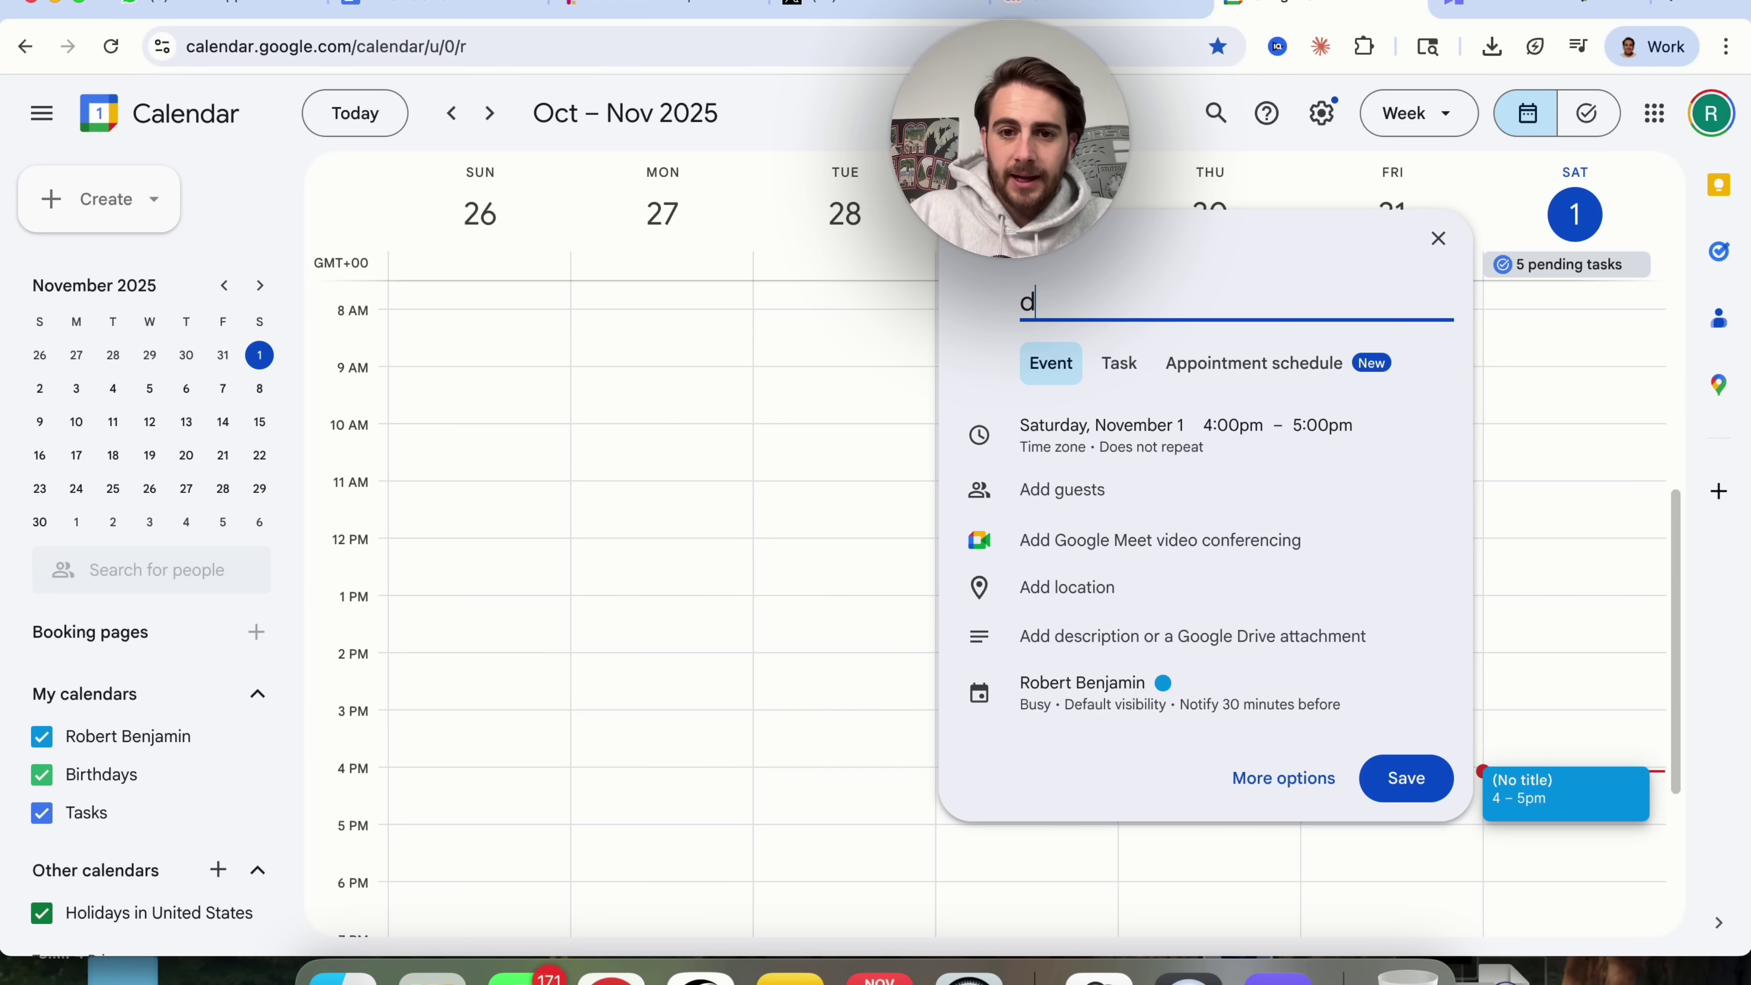
type("ummy")
left_click(1172, 540)
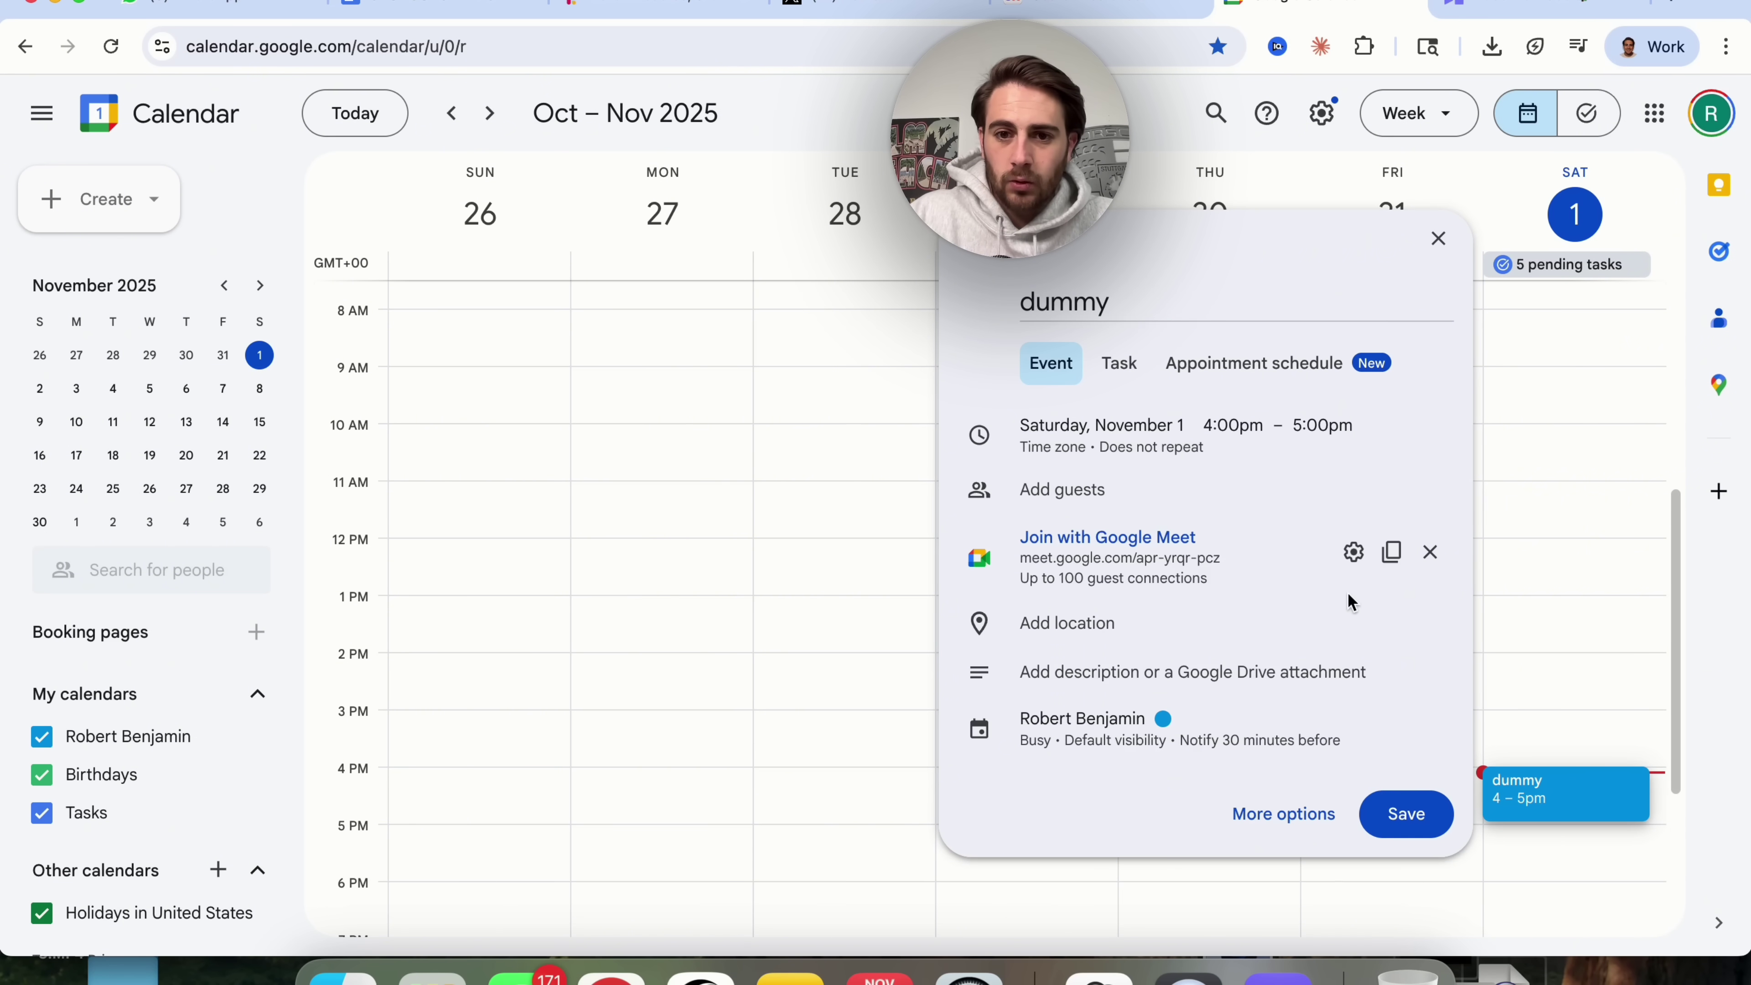
left_click(1411, 810)
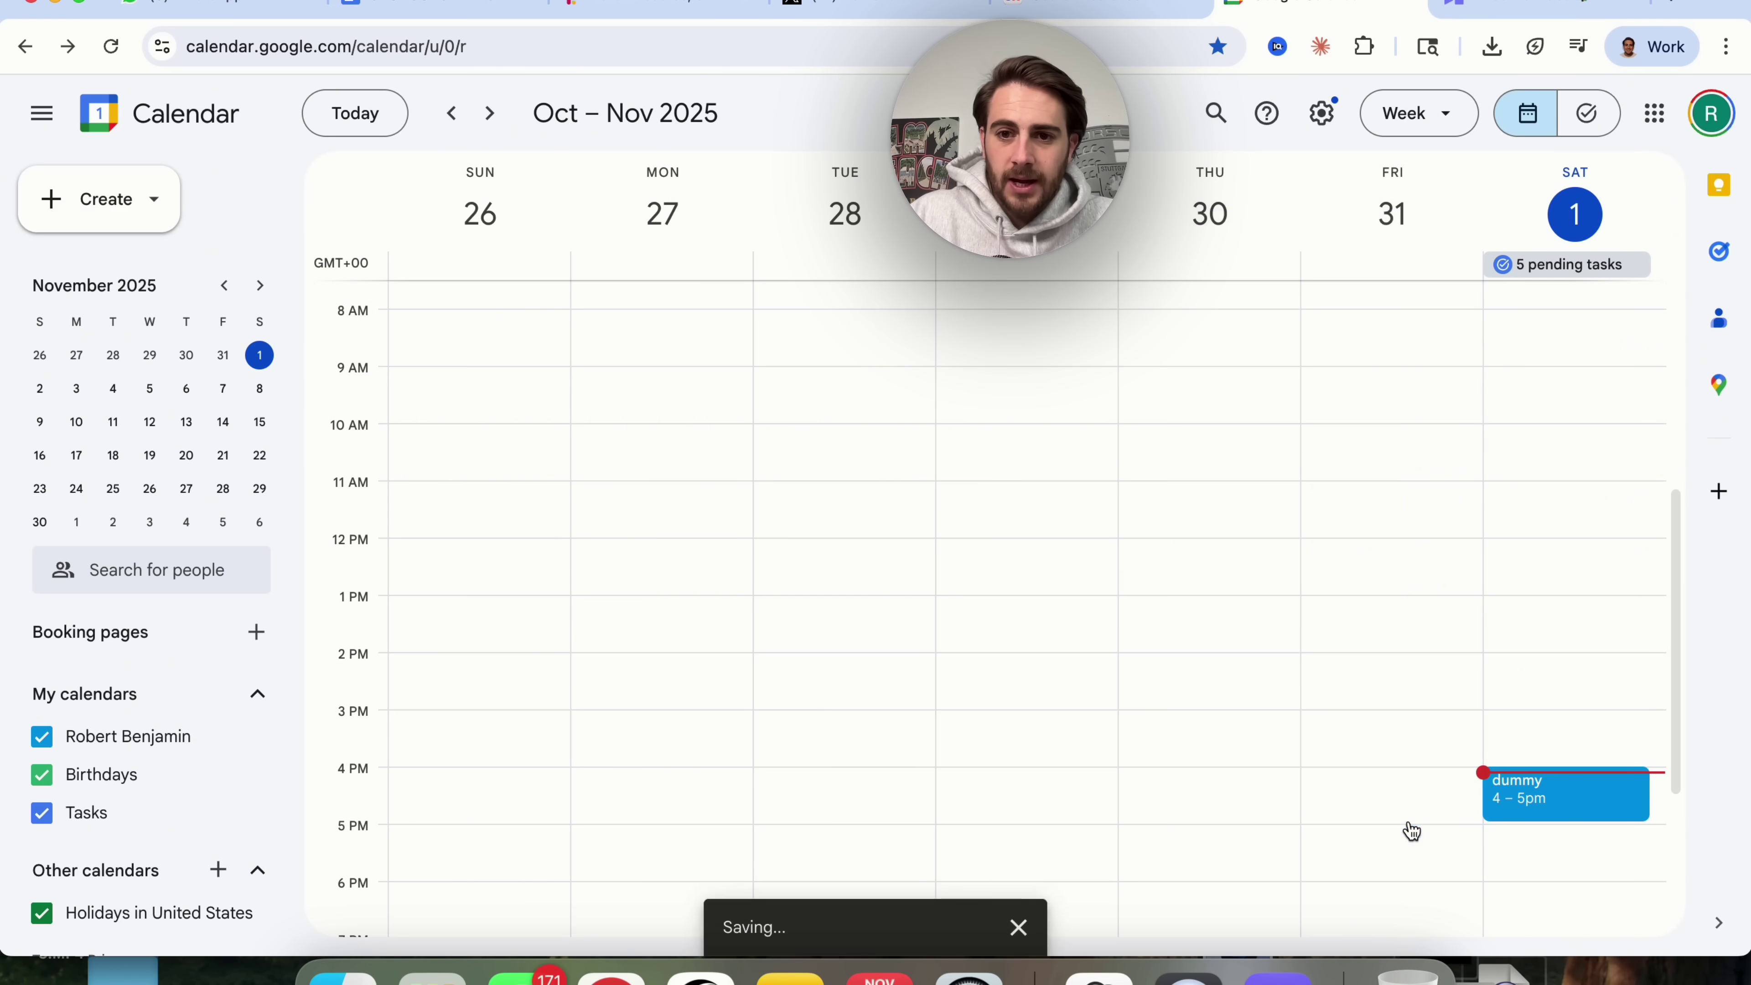
left_click(1562, 807)
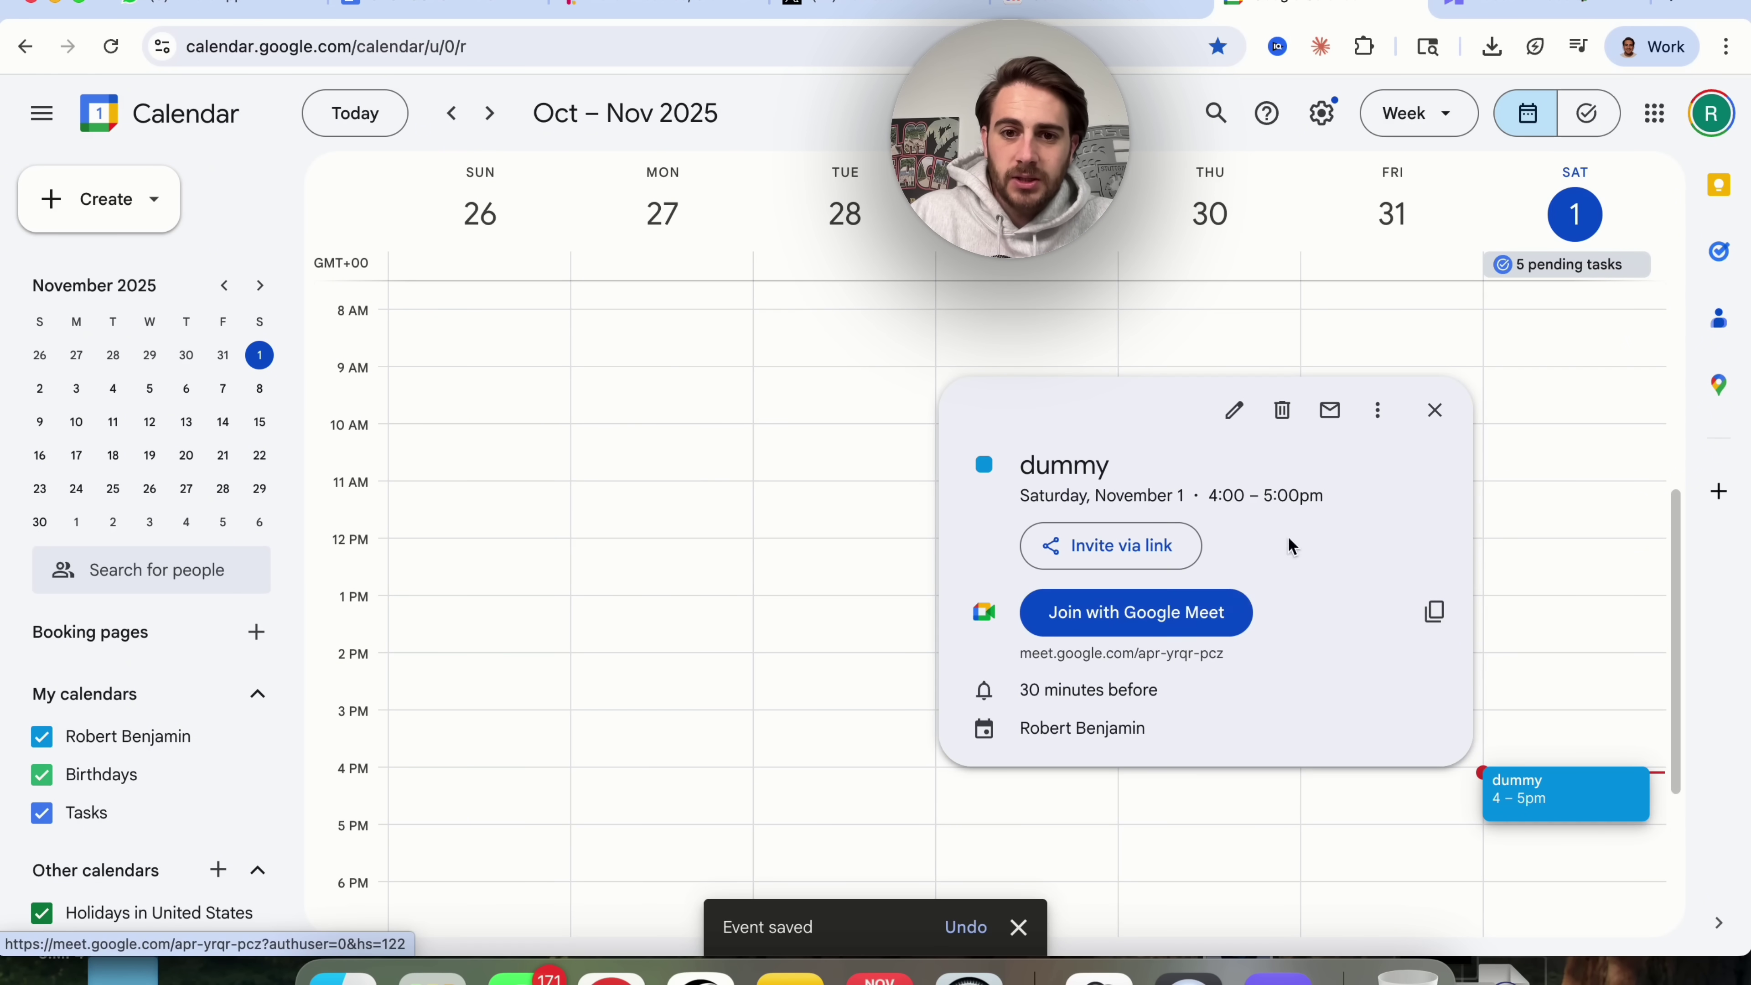
left_click(1234, 411)
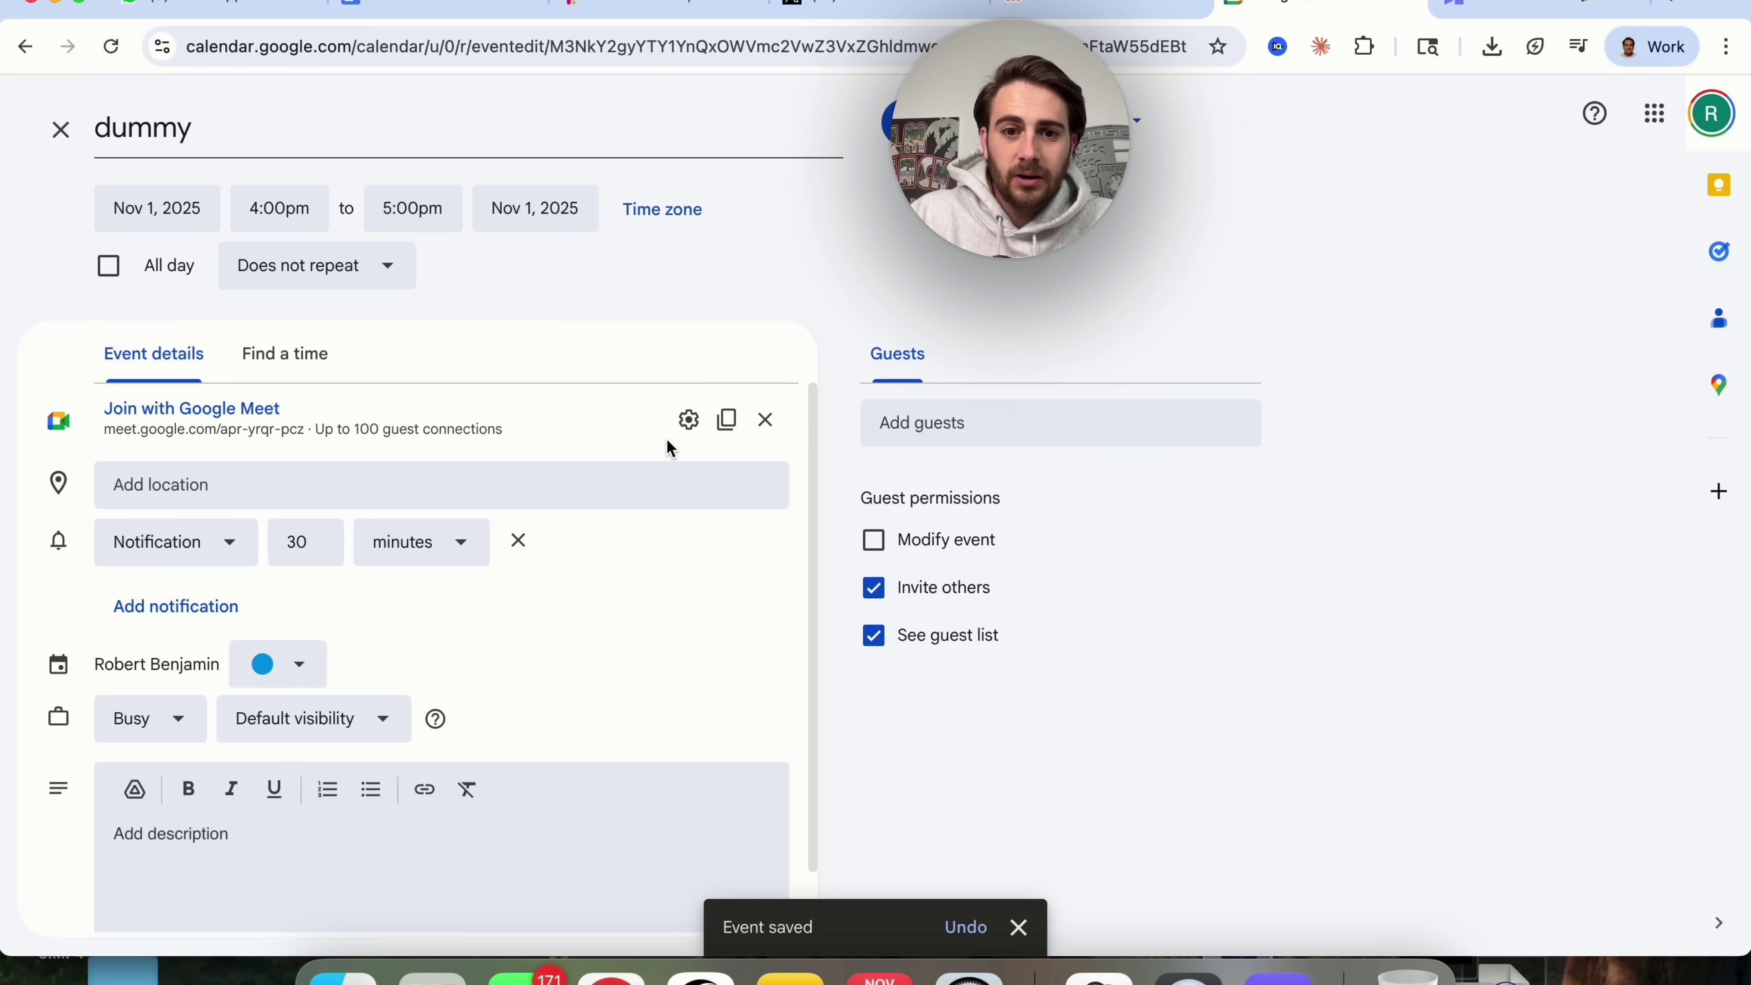
Step: Make the Meet call record with captions and English notes, and save the video call settings
left_click(684, 423)
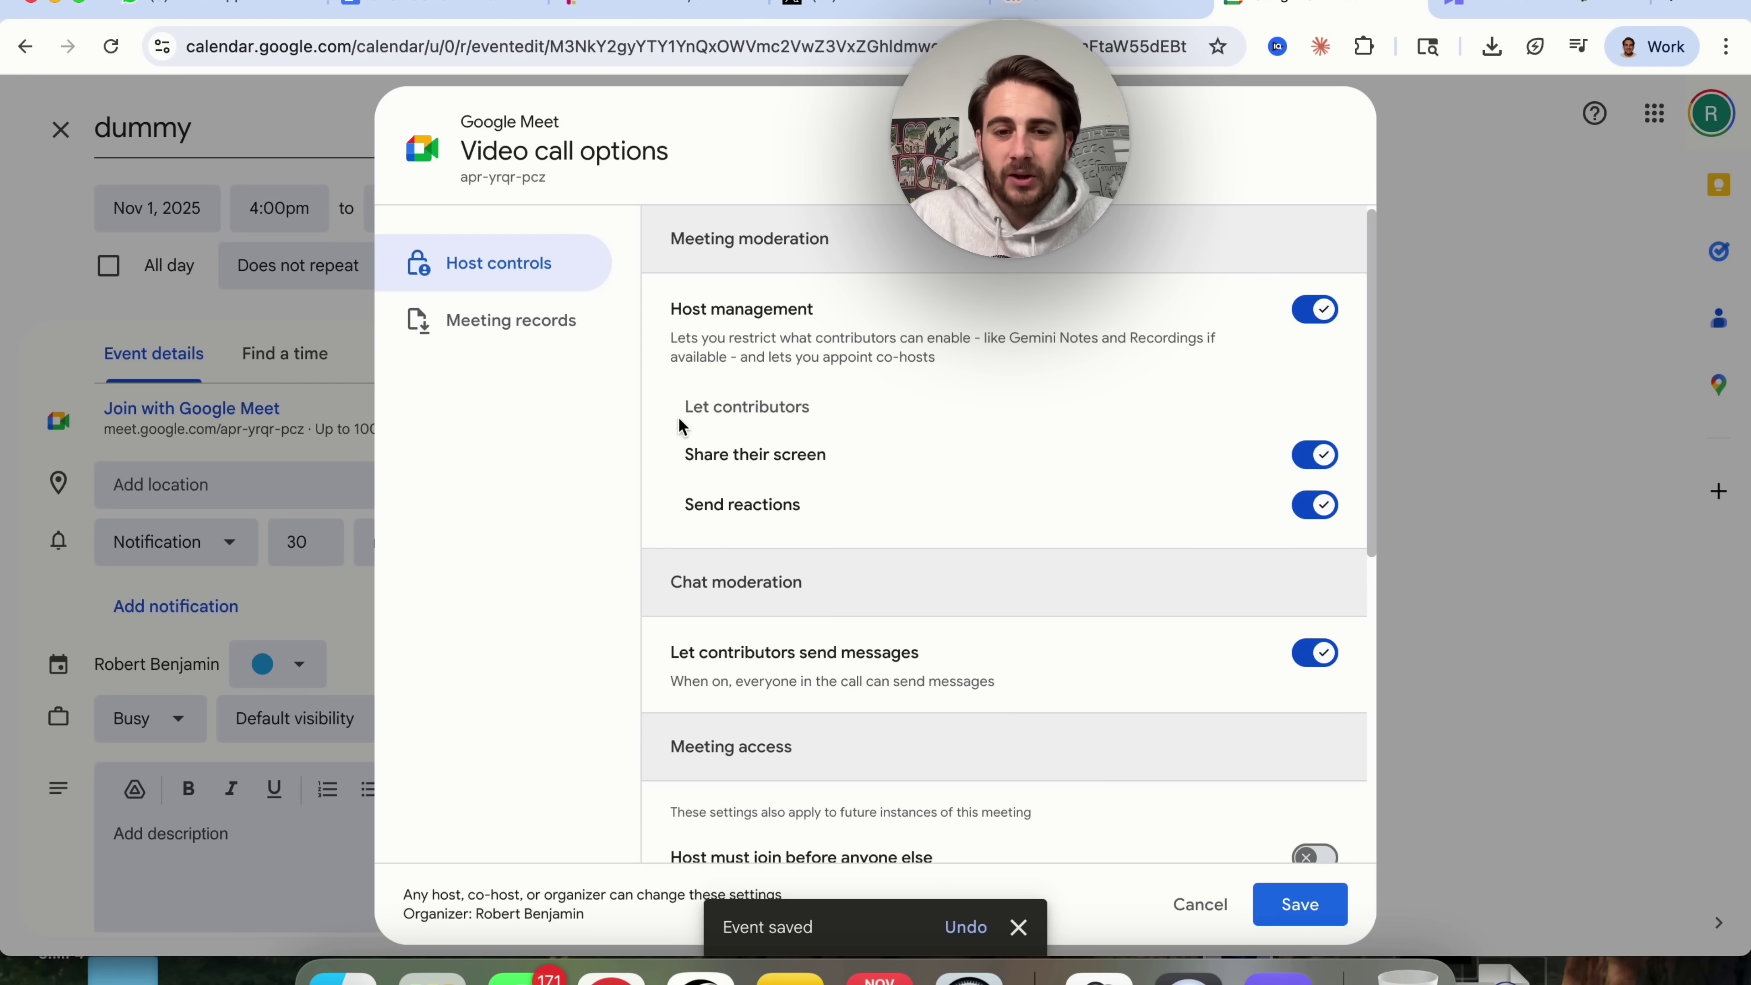
left_click(539, 325)
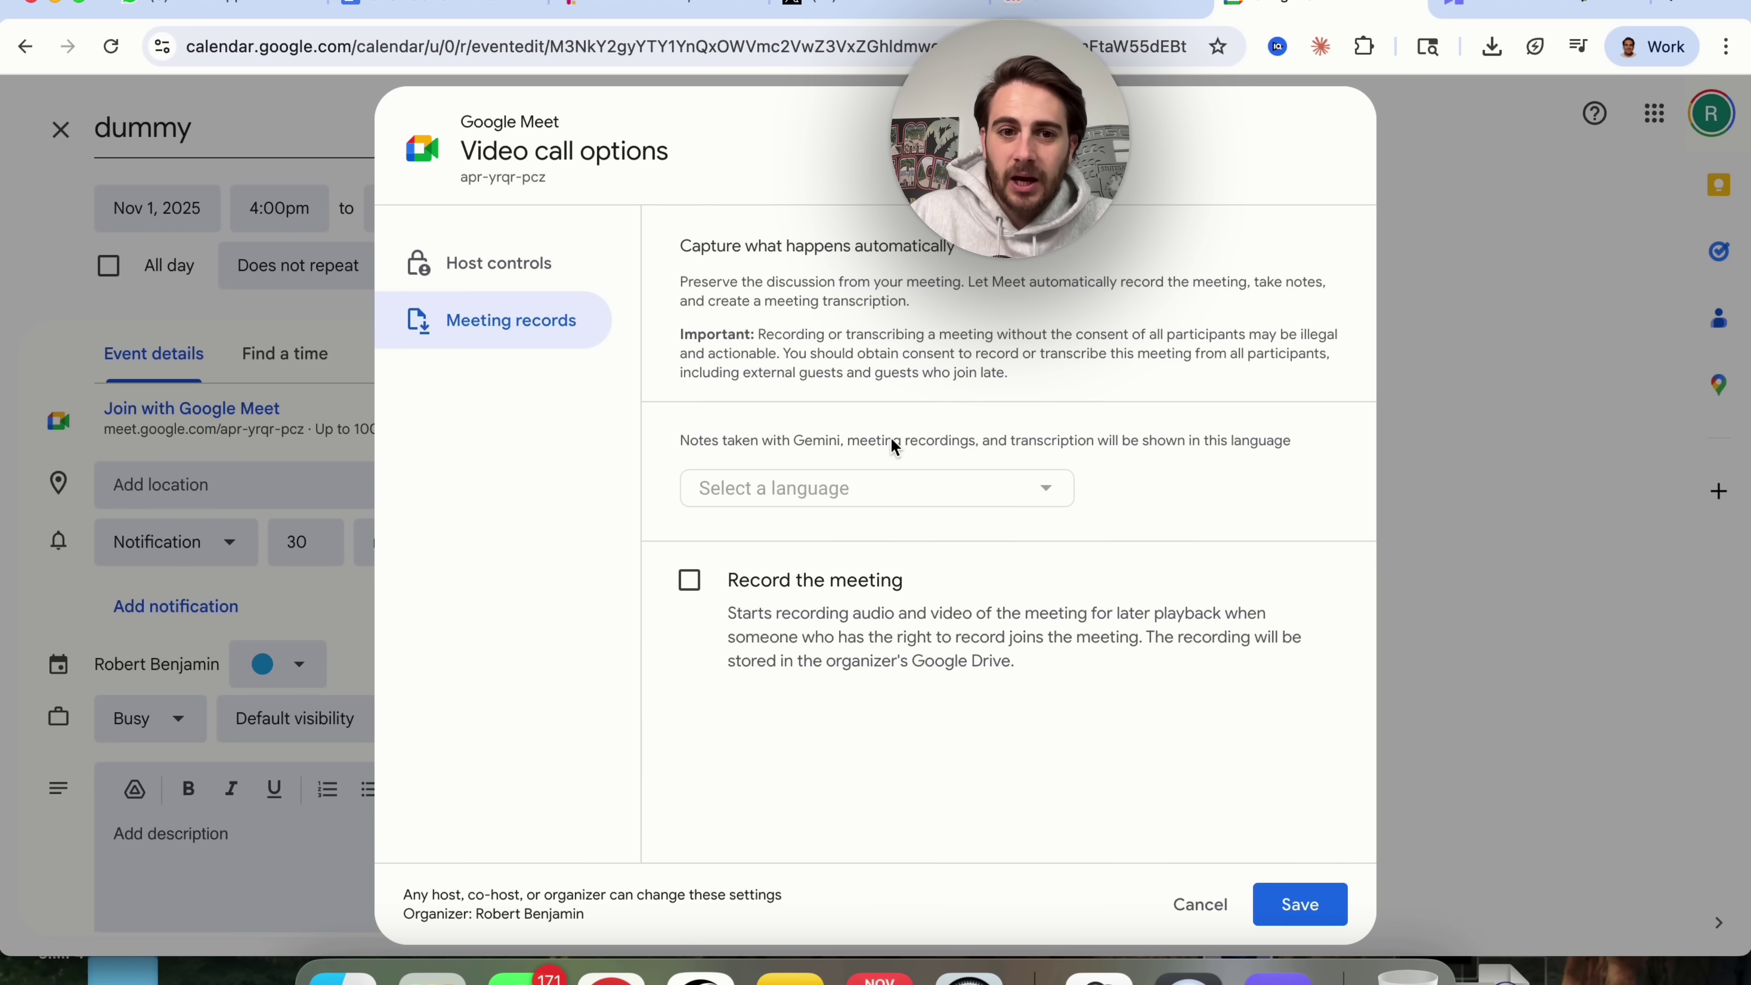
left_click(690, 579)
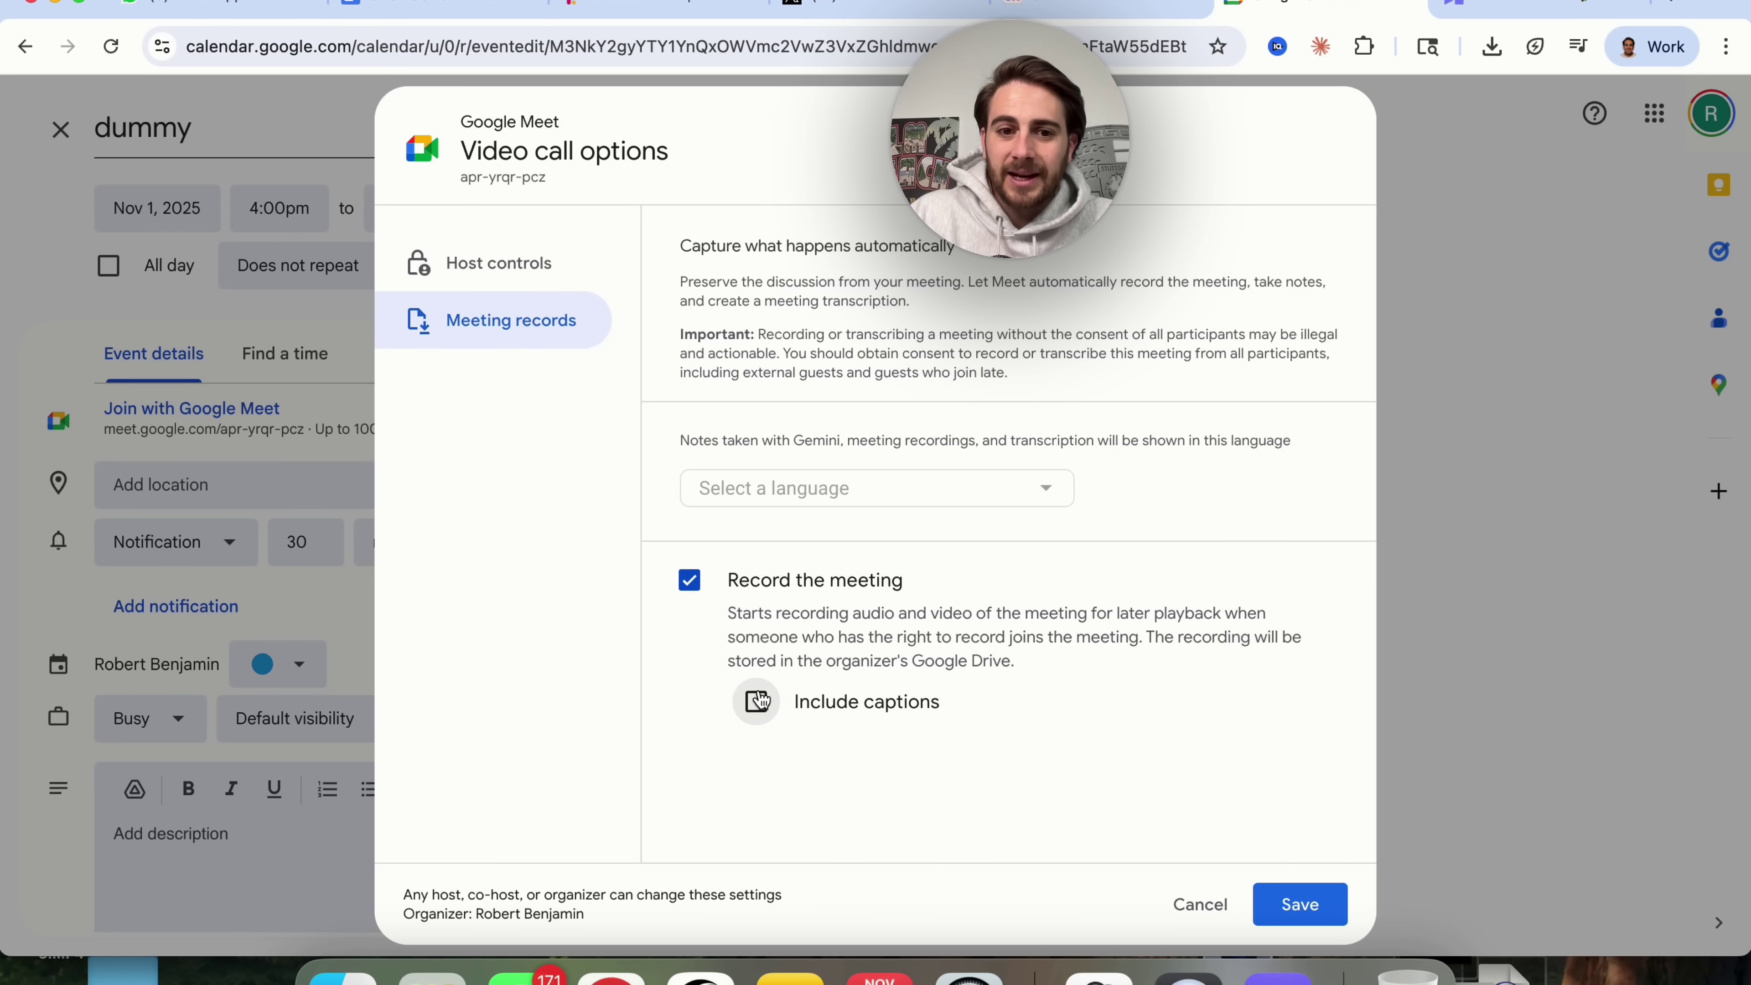
left_click(756, 700)
left_click(803, 488)
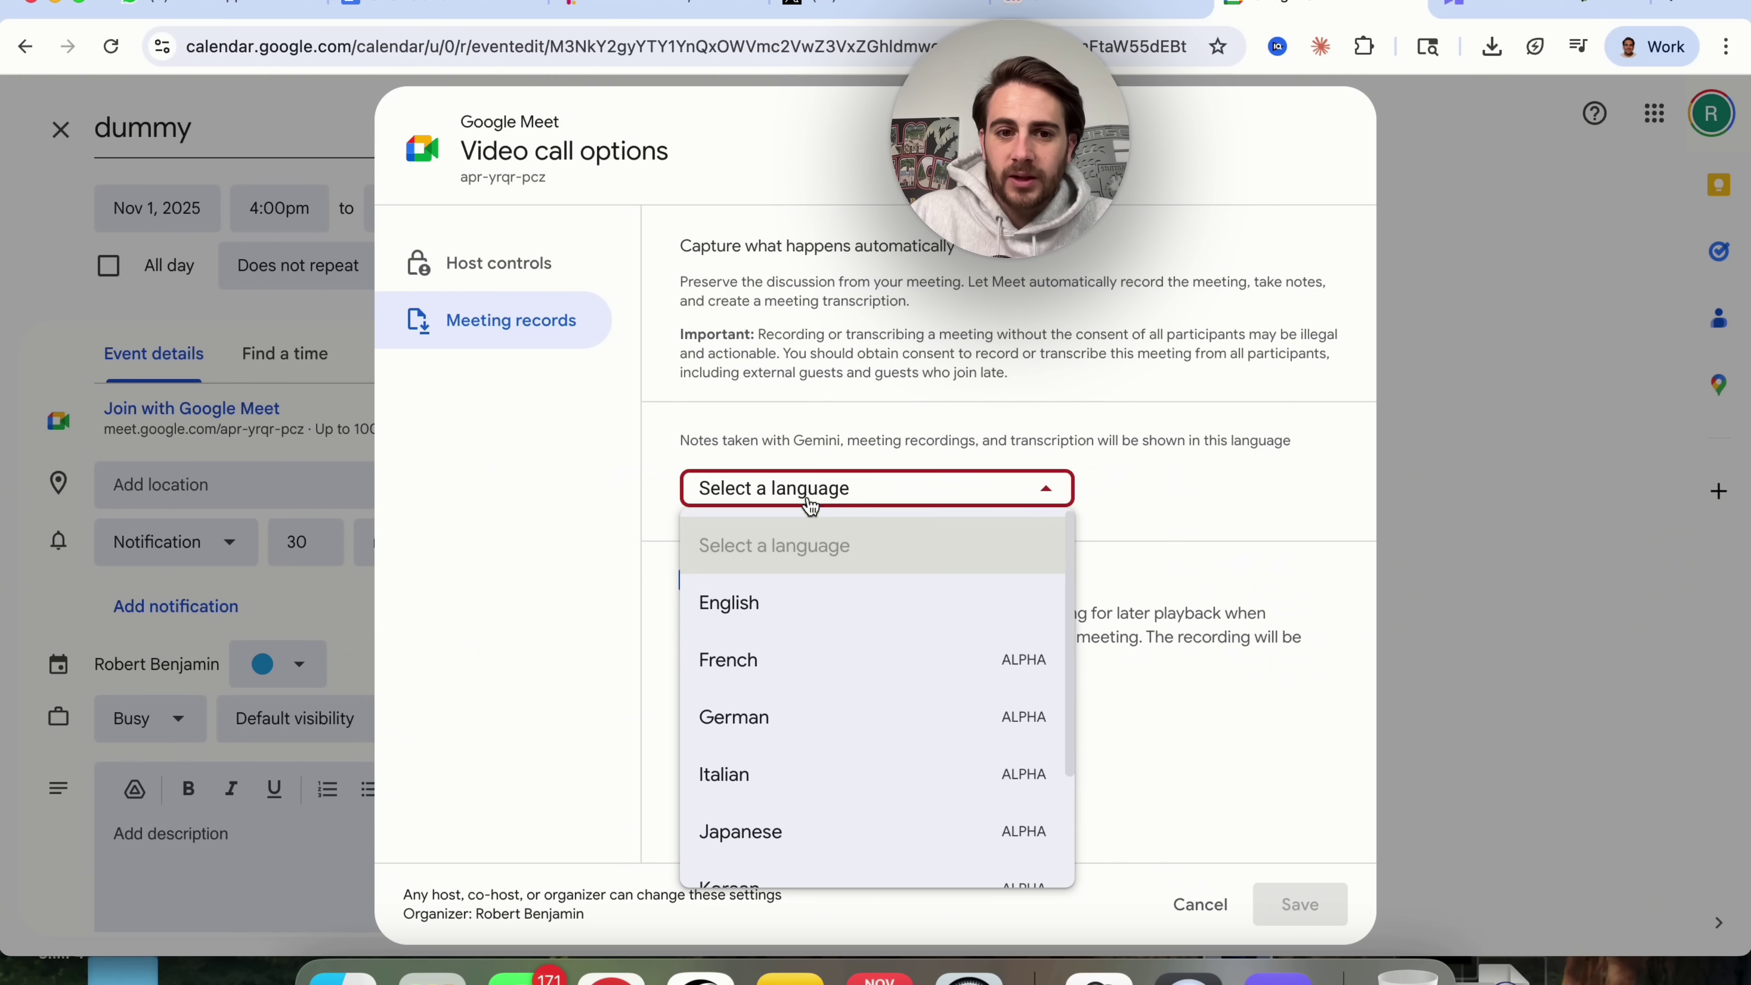
left_click(793, 597)
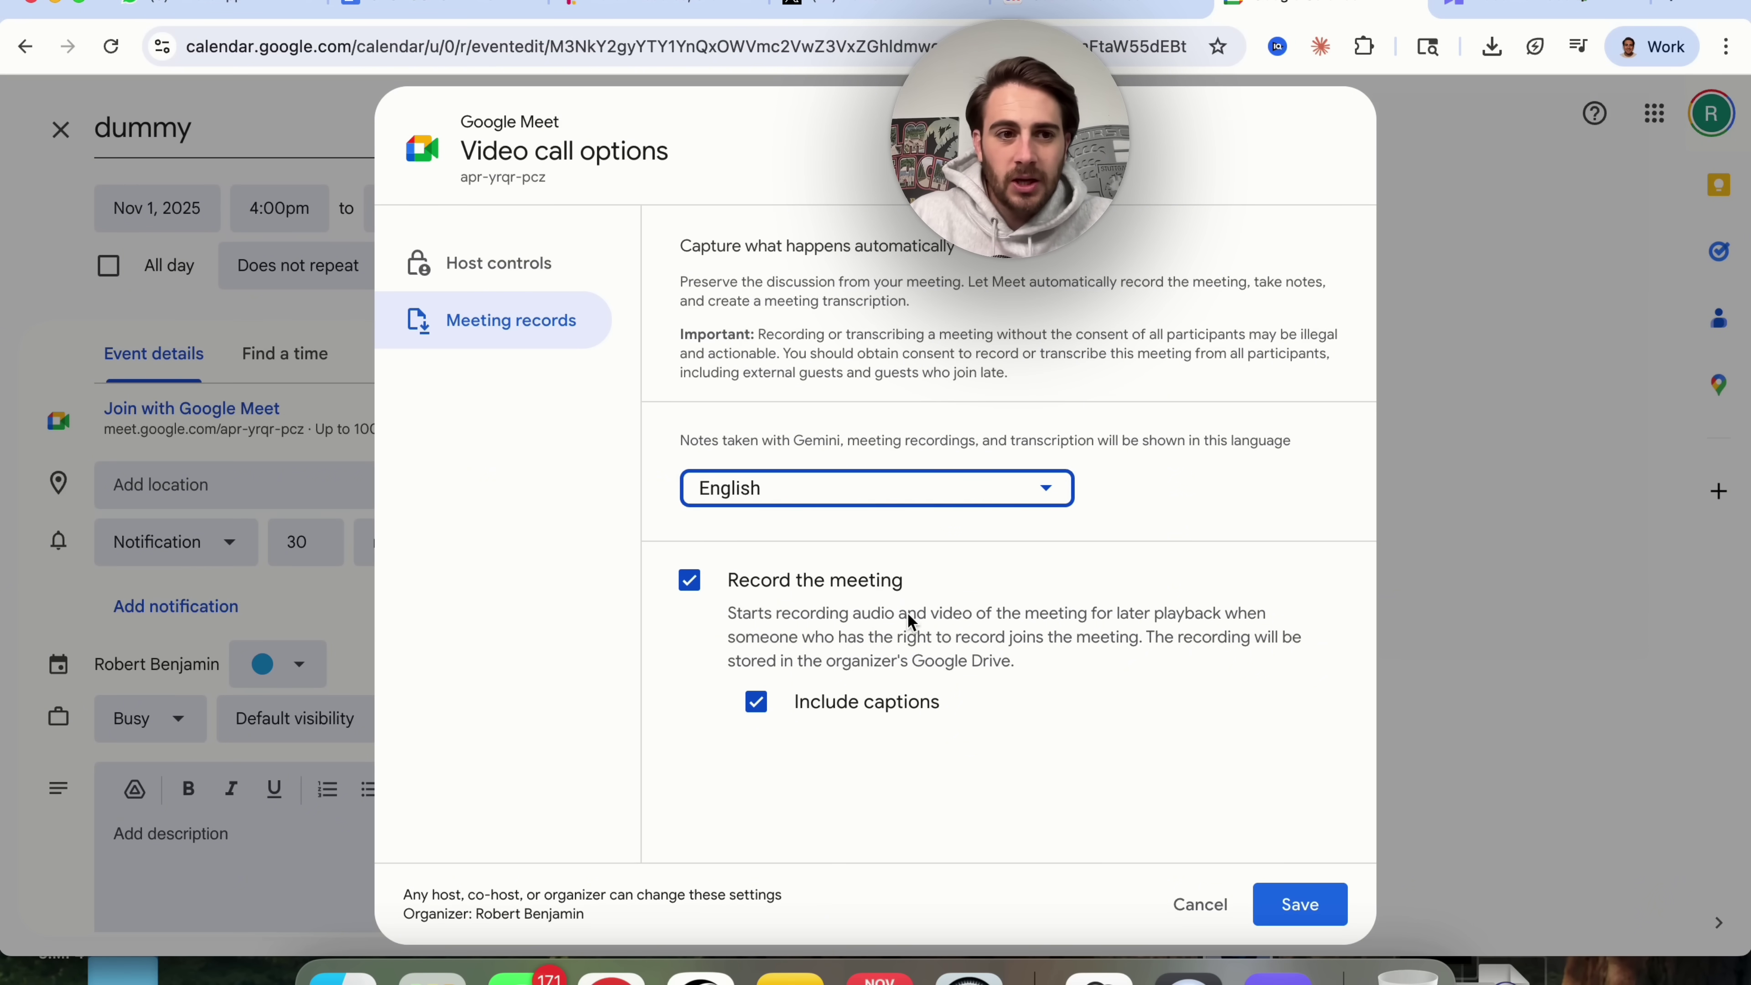
left_click(1300, 905)
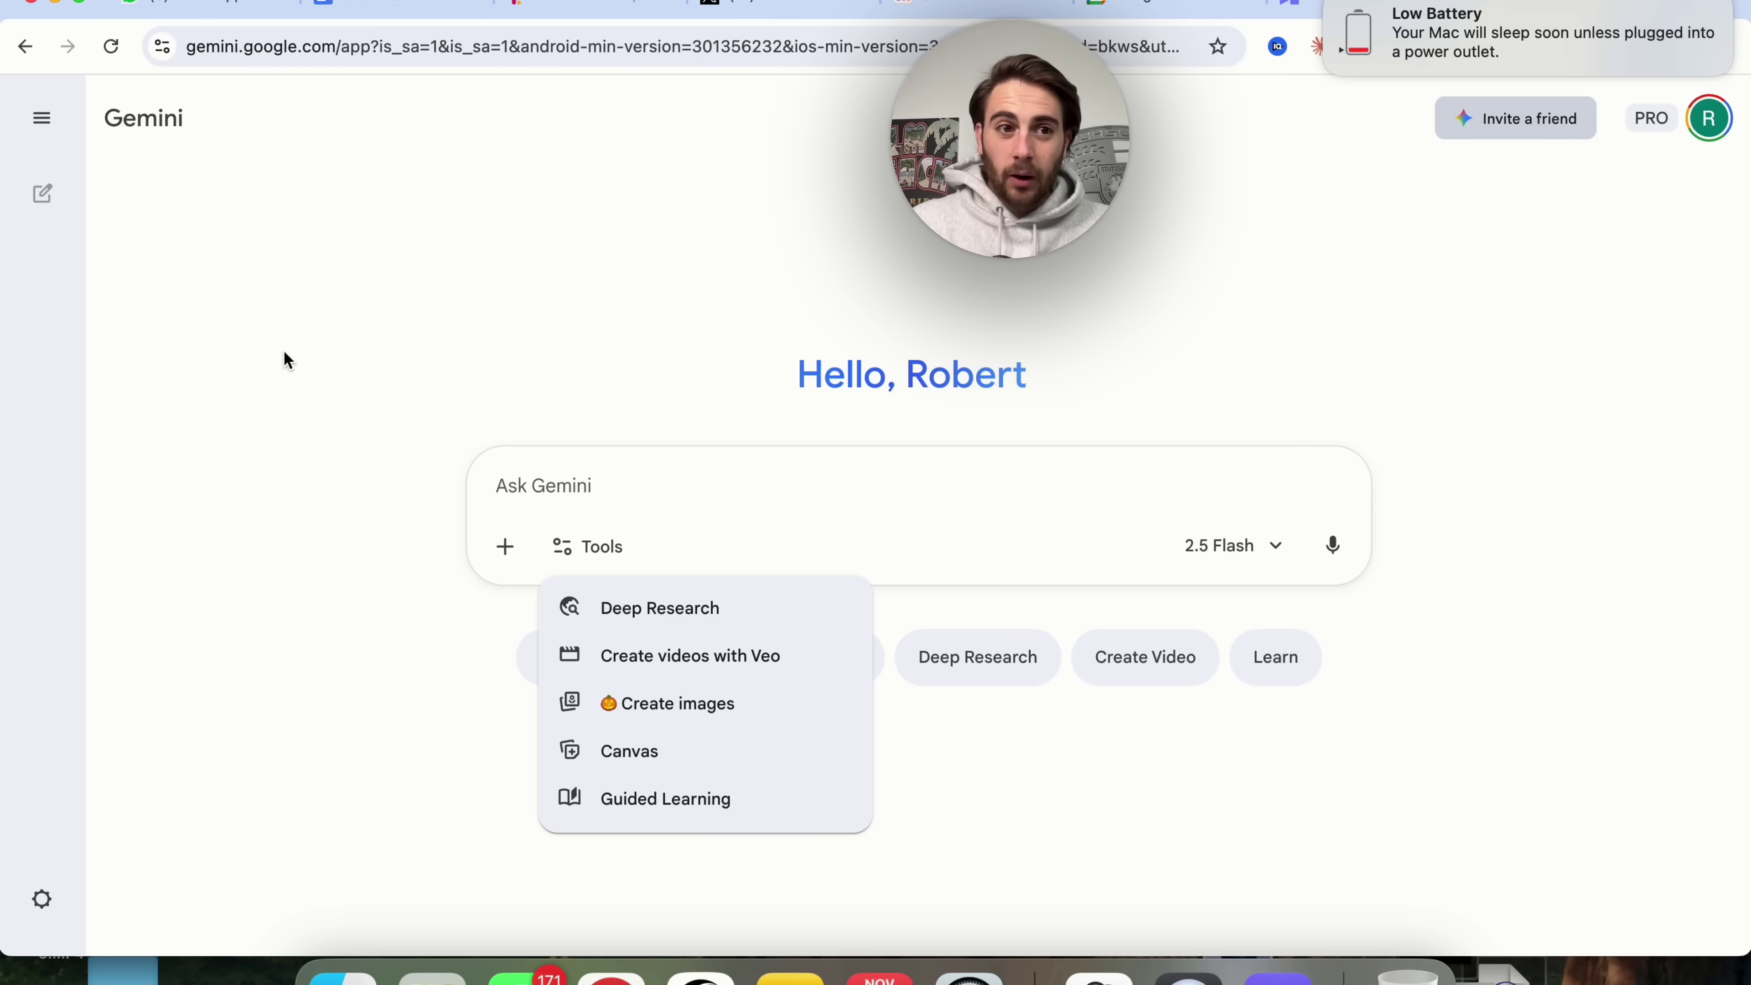
Step: Open Gemini's Connected Apps settings and scroll down to the Google Workspace connection
left_click(42, 899)
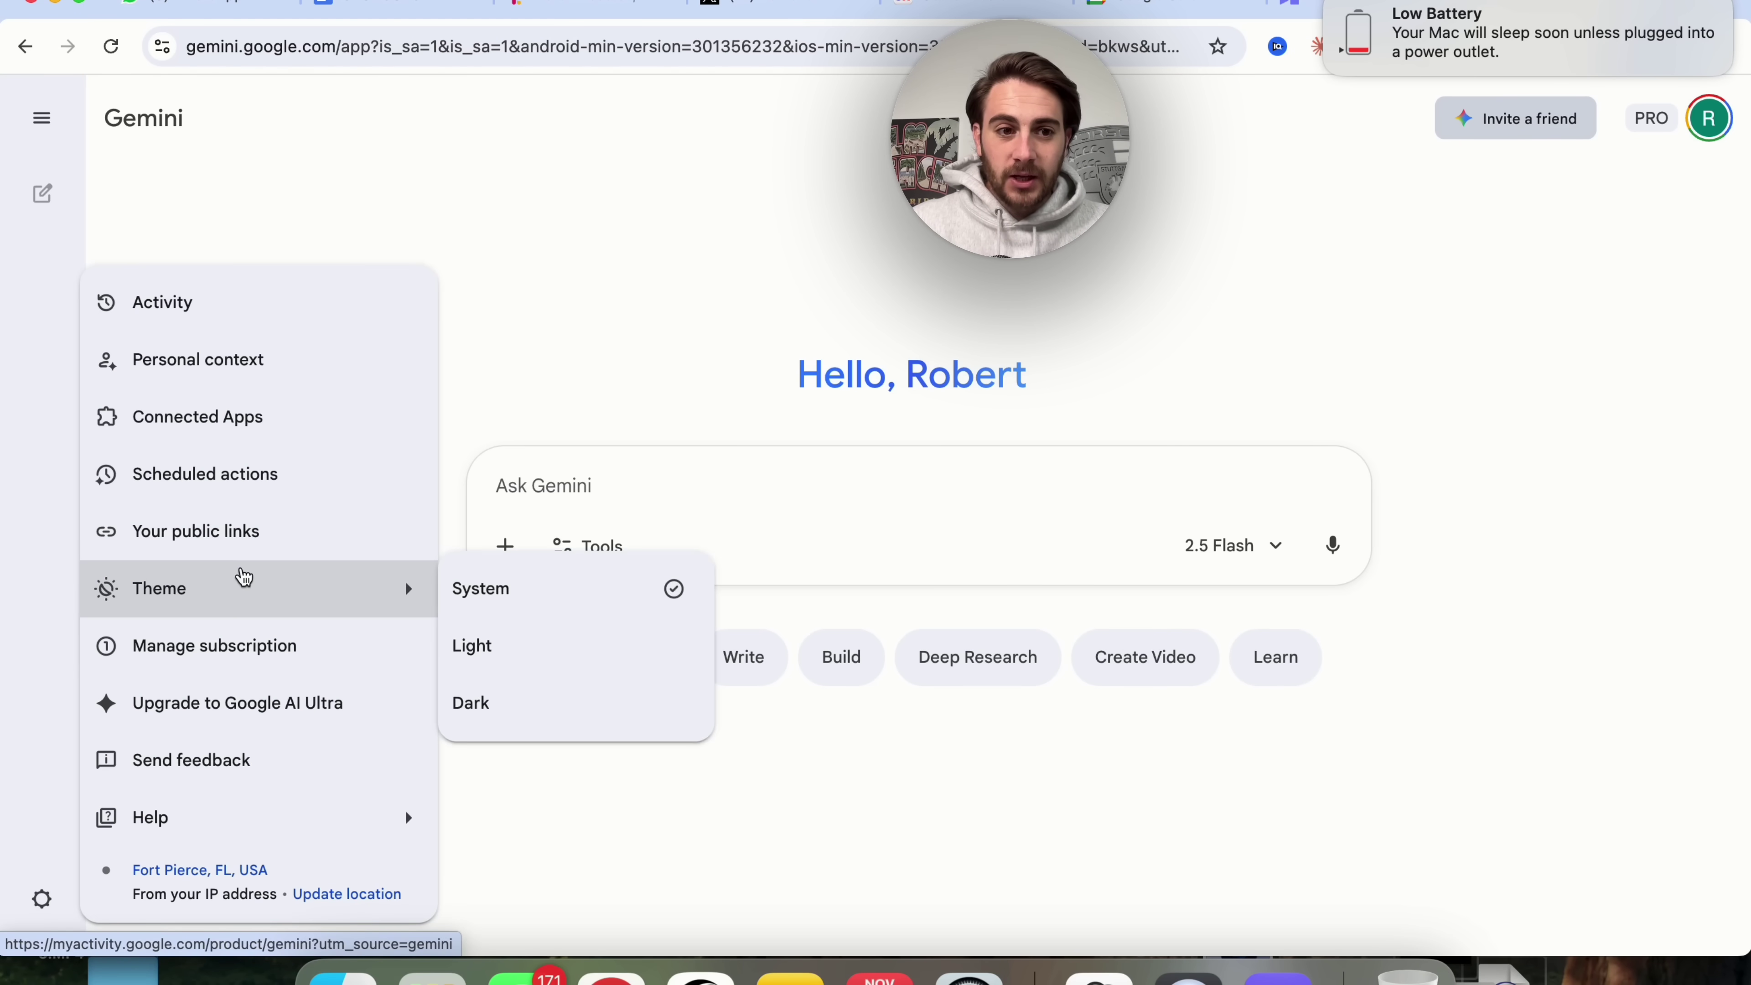
left_click(252, 442)
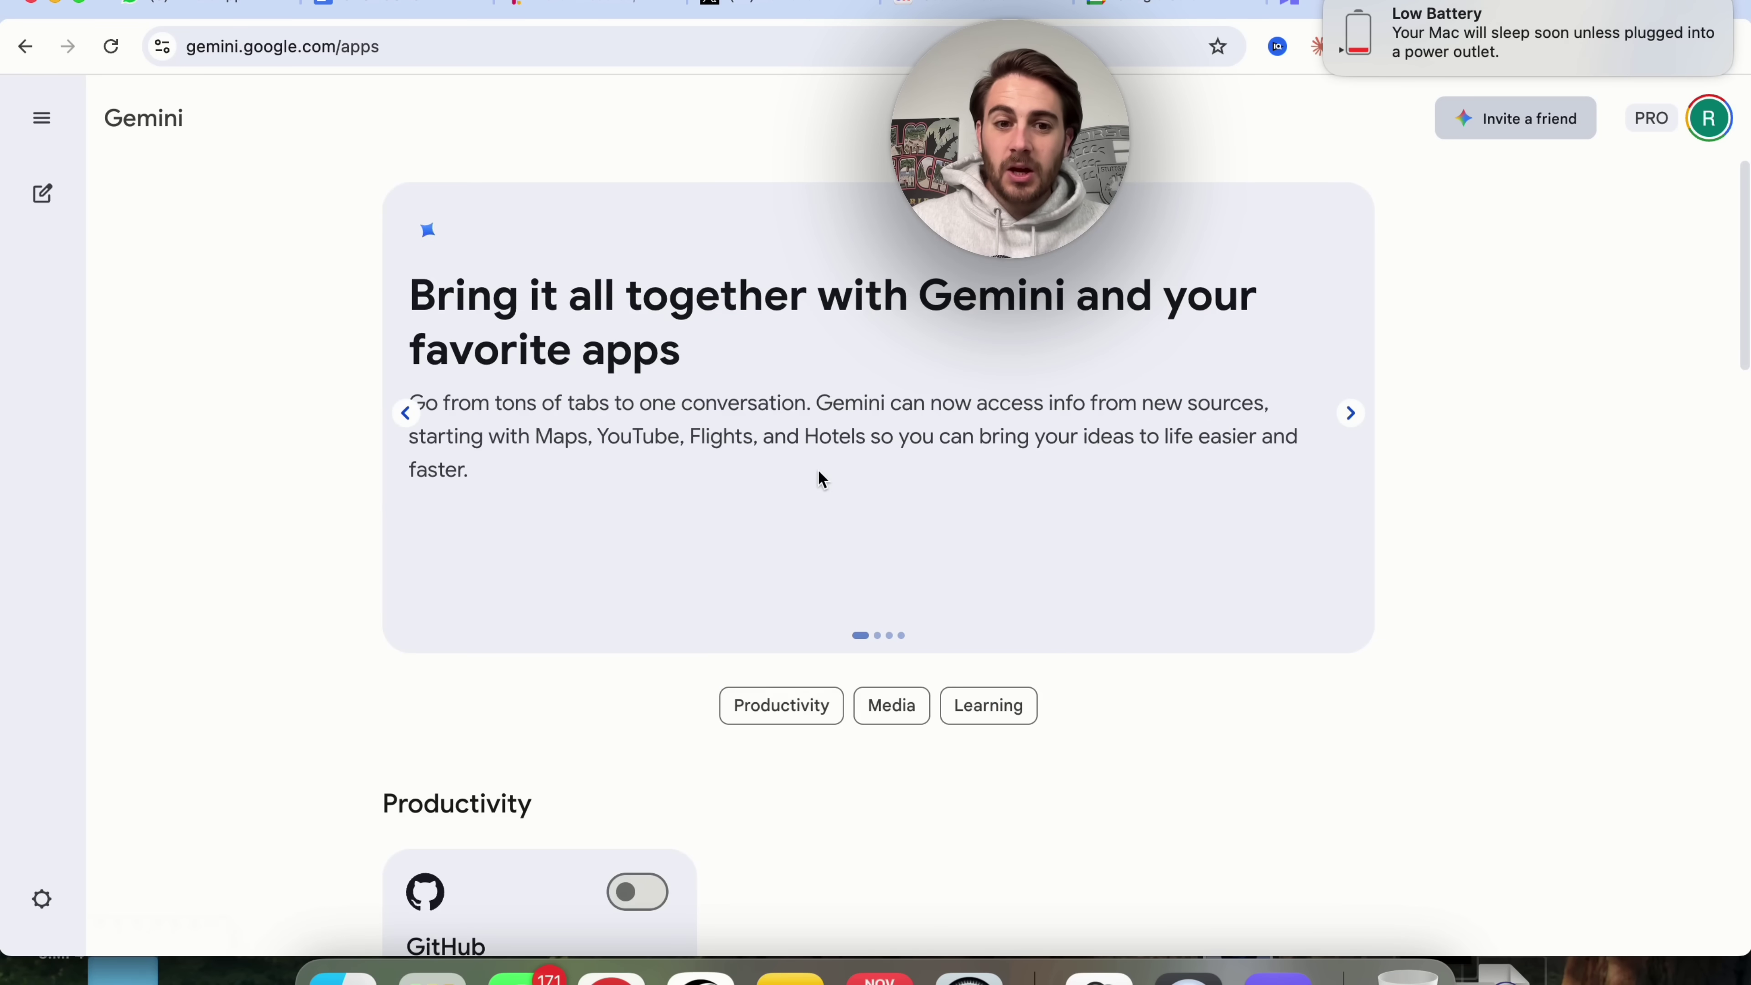
scroll(819, 476, "down", 3)
scroll(820, 478, "down", 10)
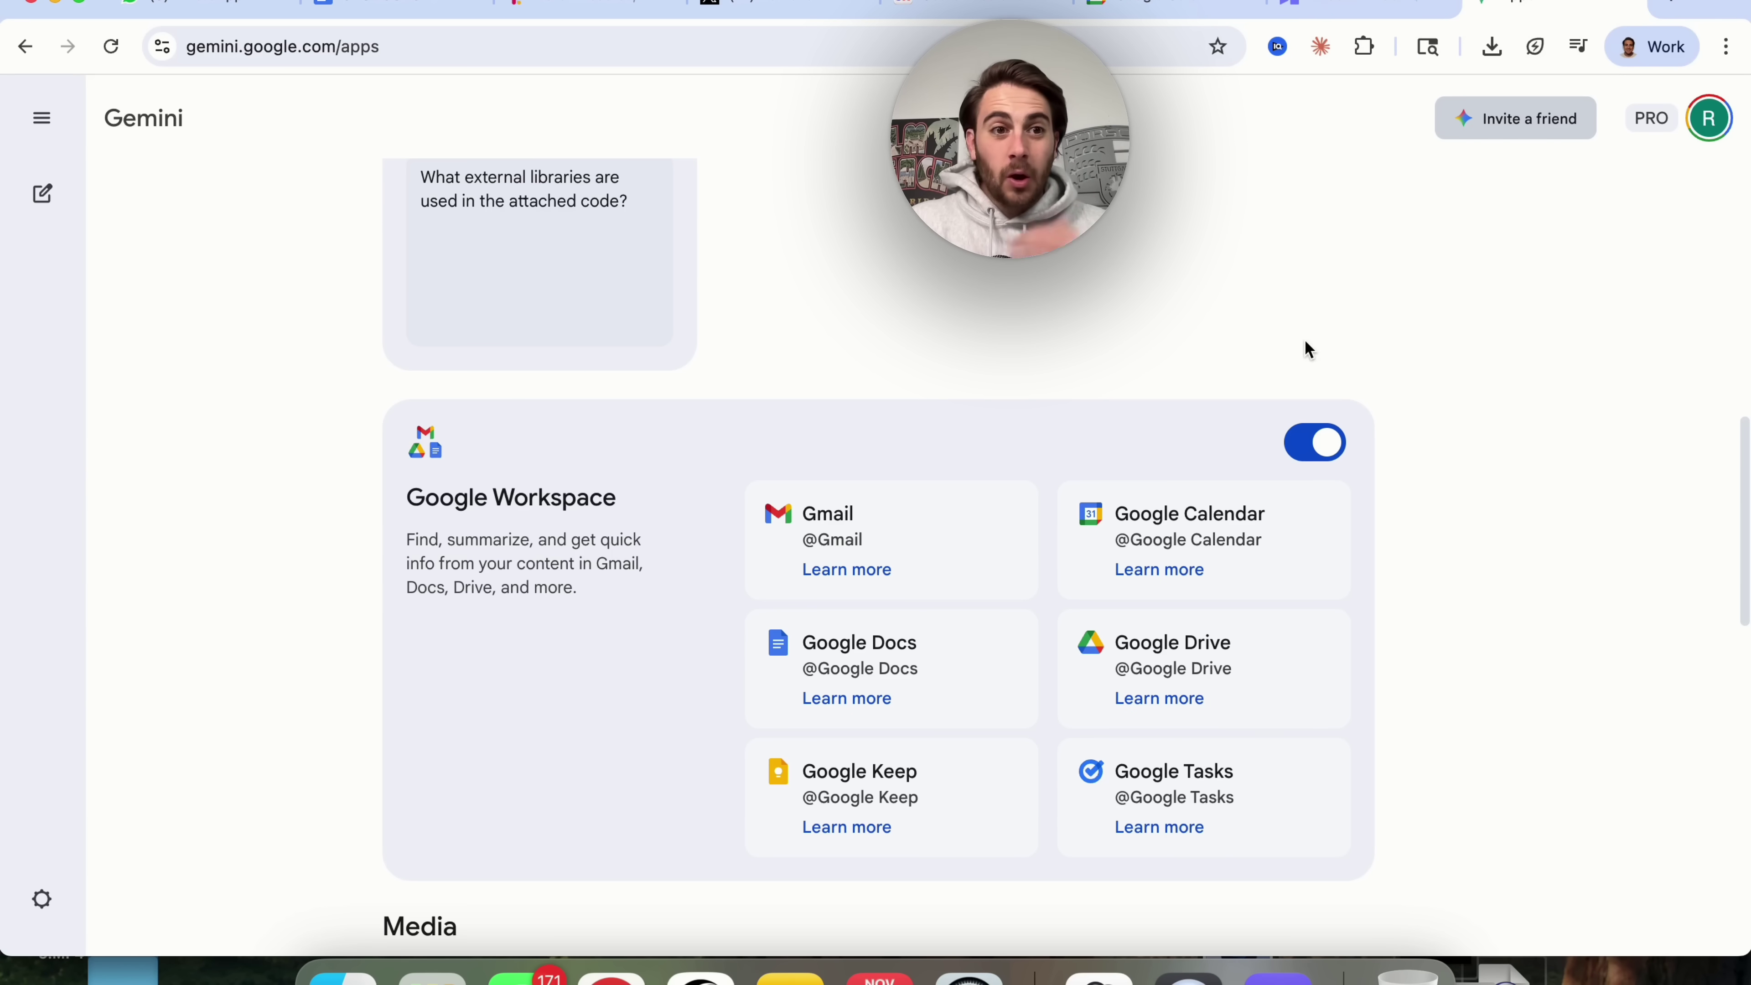
scroll(922, 311, "down", 3)
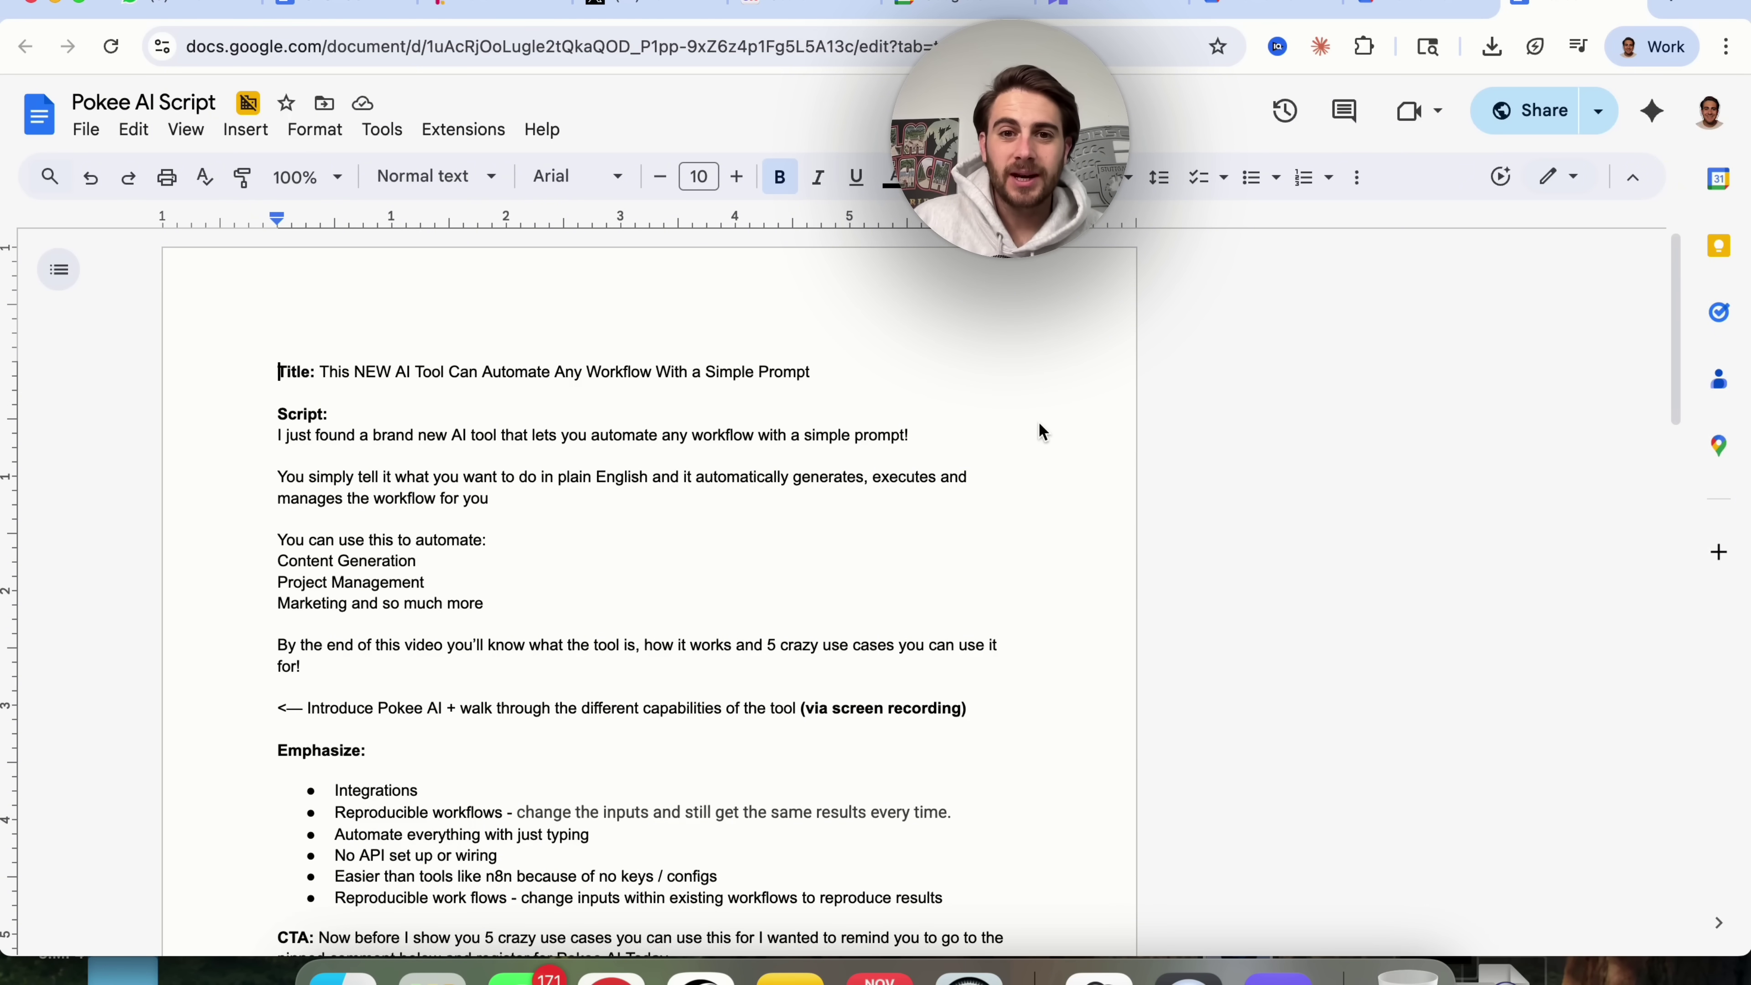
Step: Attach CREAO Script #2 from Drive as a Gemini source and select the opening script paragraphs
left_click(1655, 111)
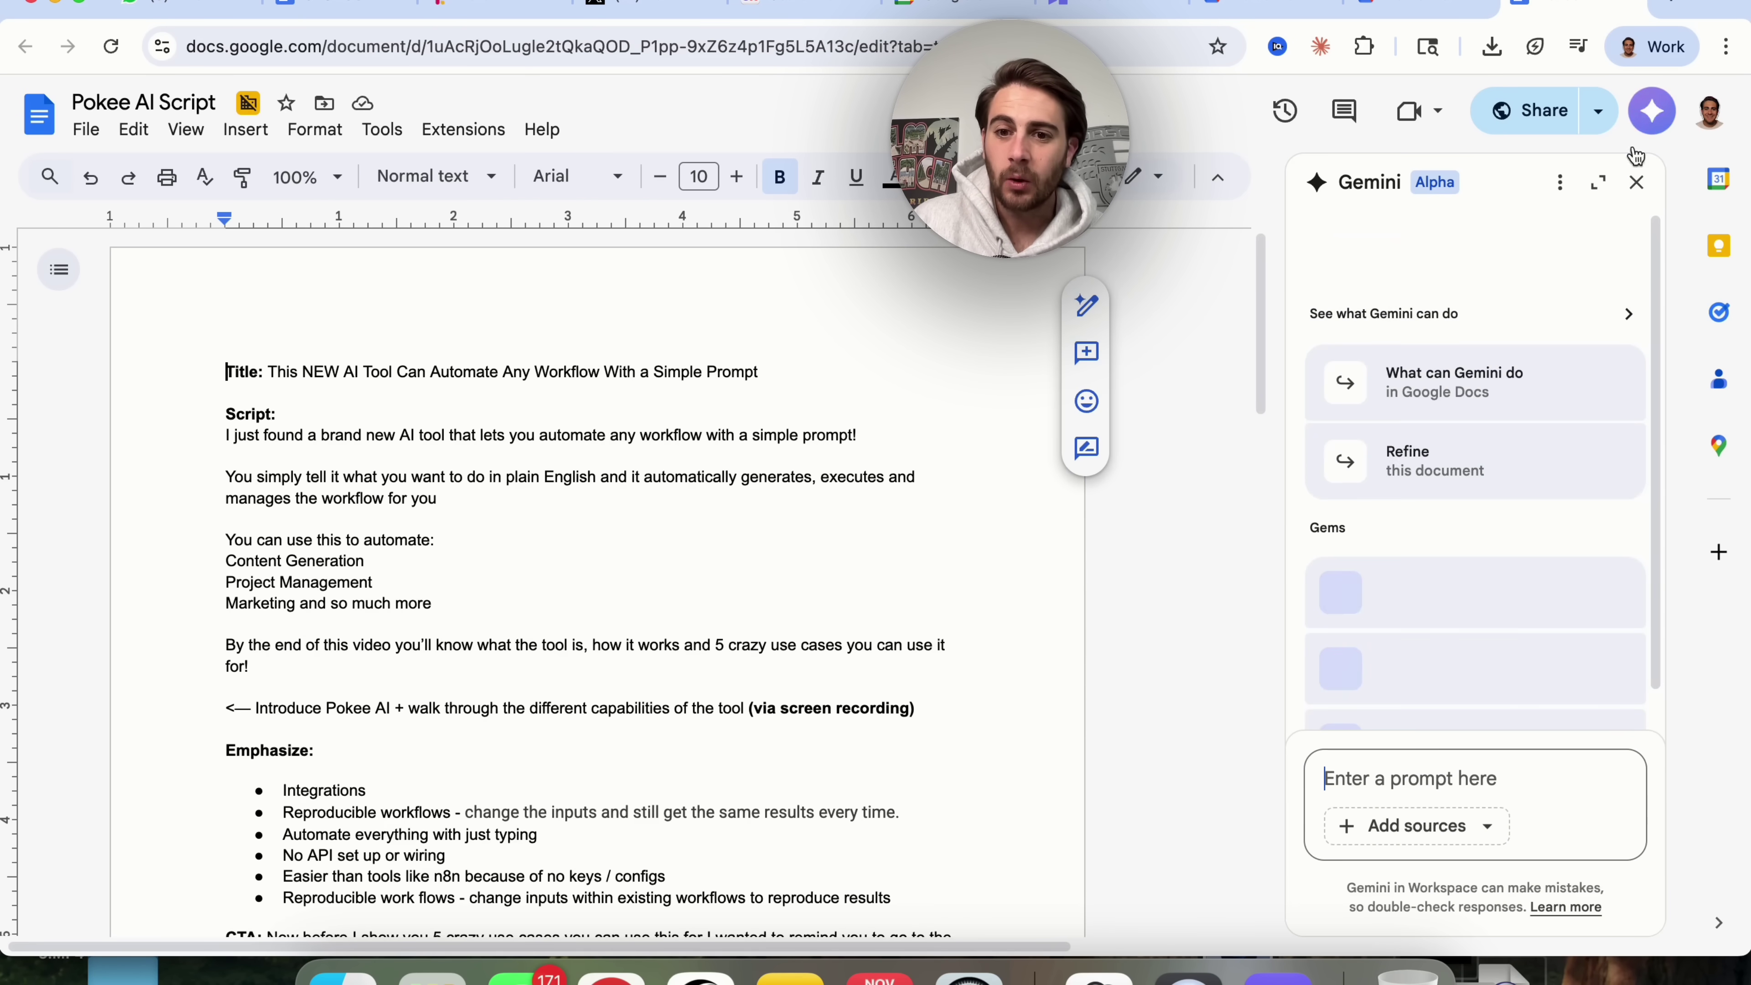
left_click(1363, 828)
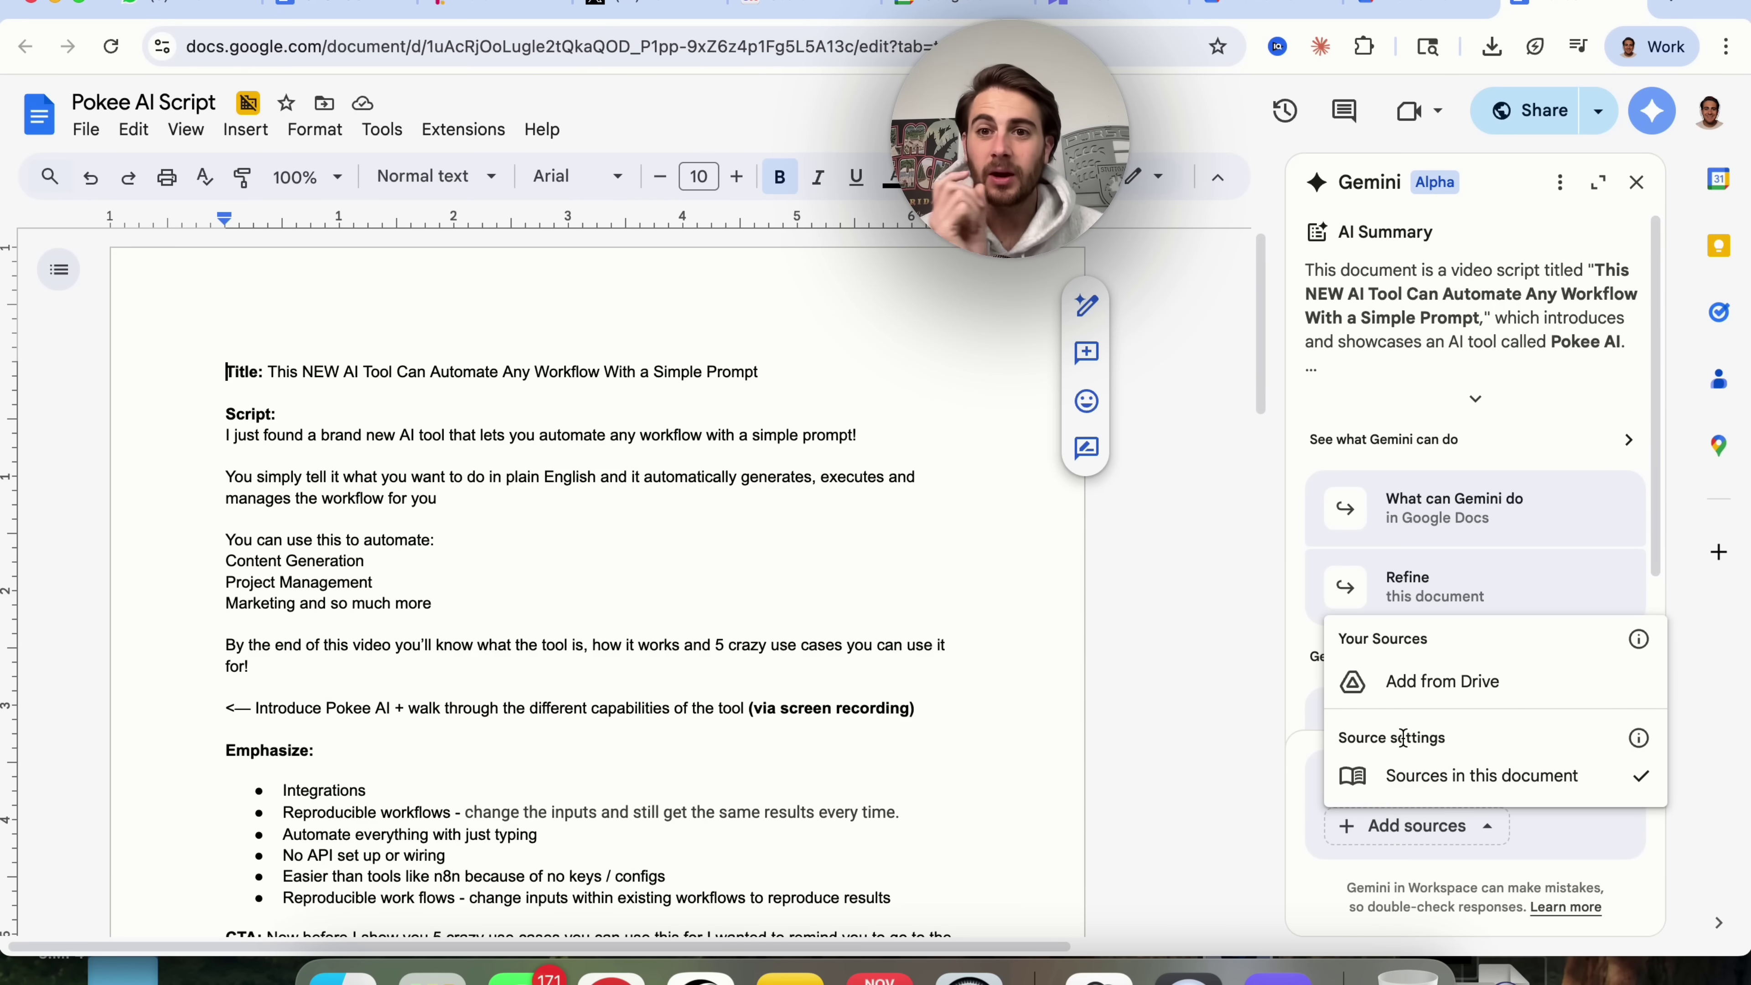
left_click(1439, 680)
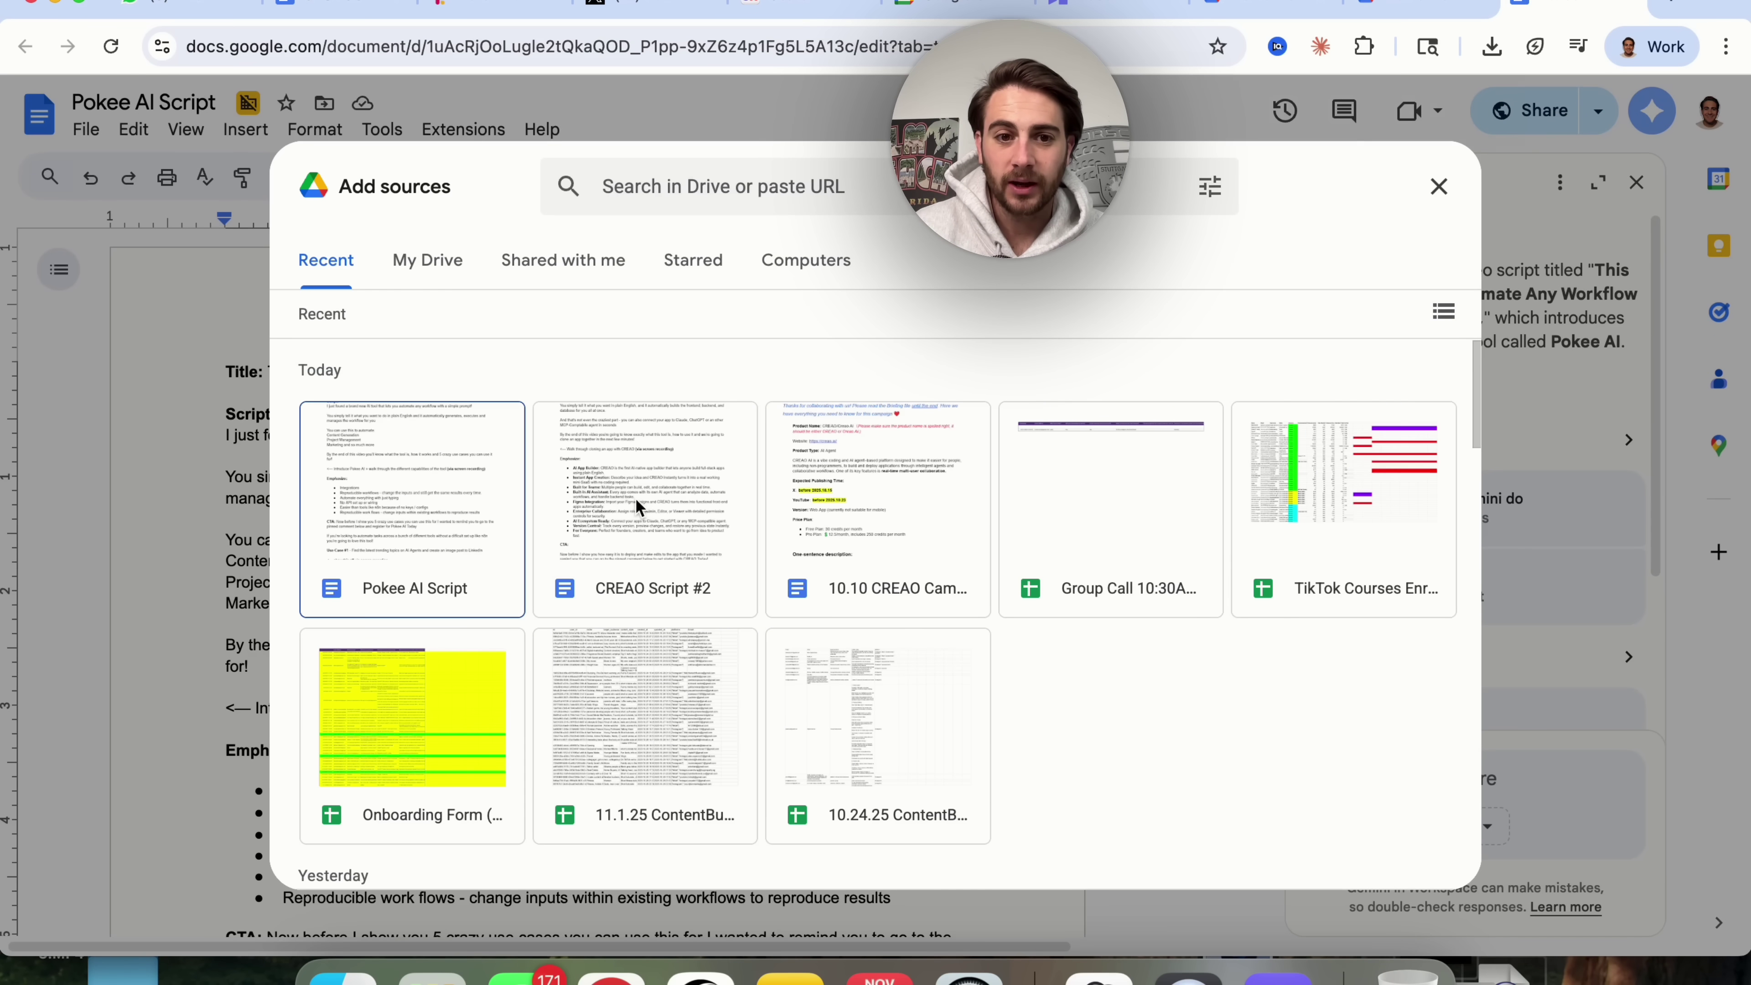
left_click(635, 498)
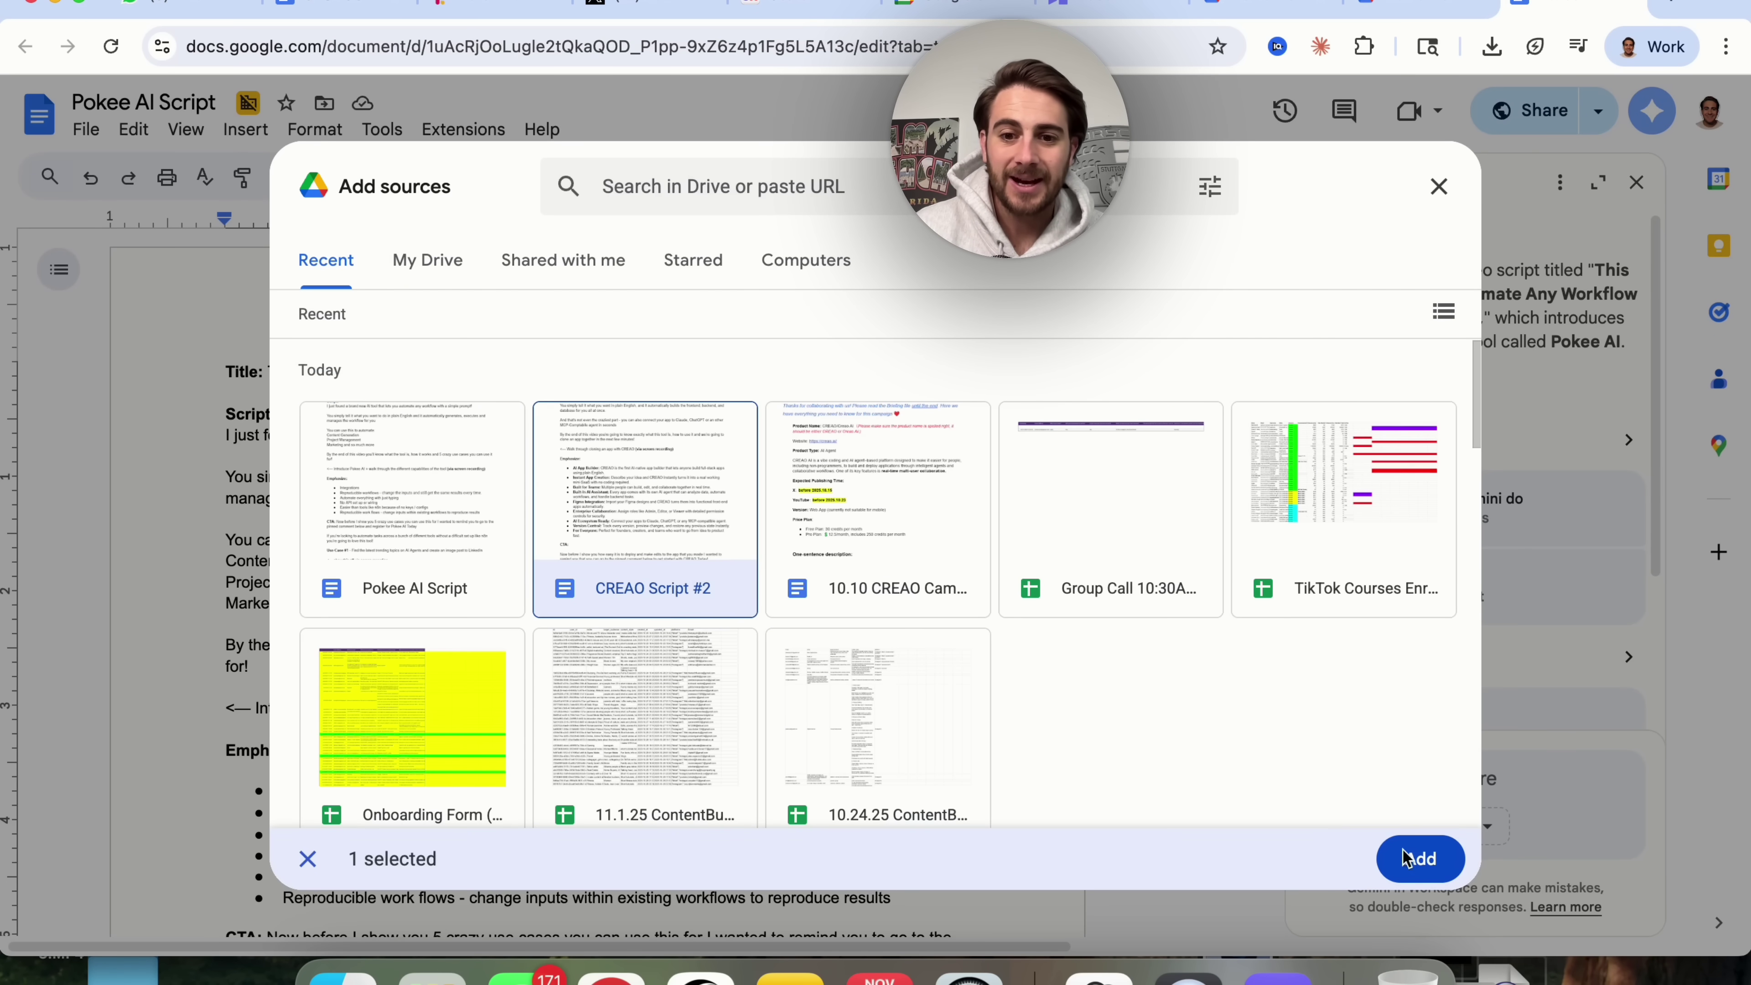
left_click(1422, 861)
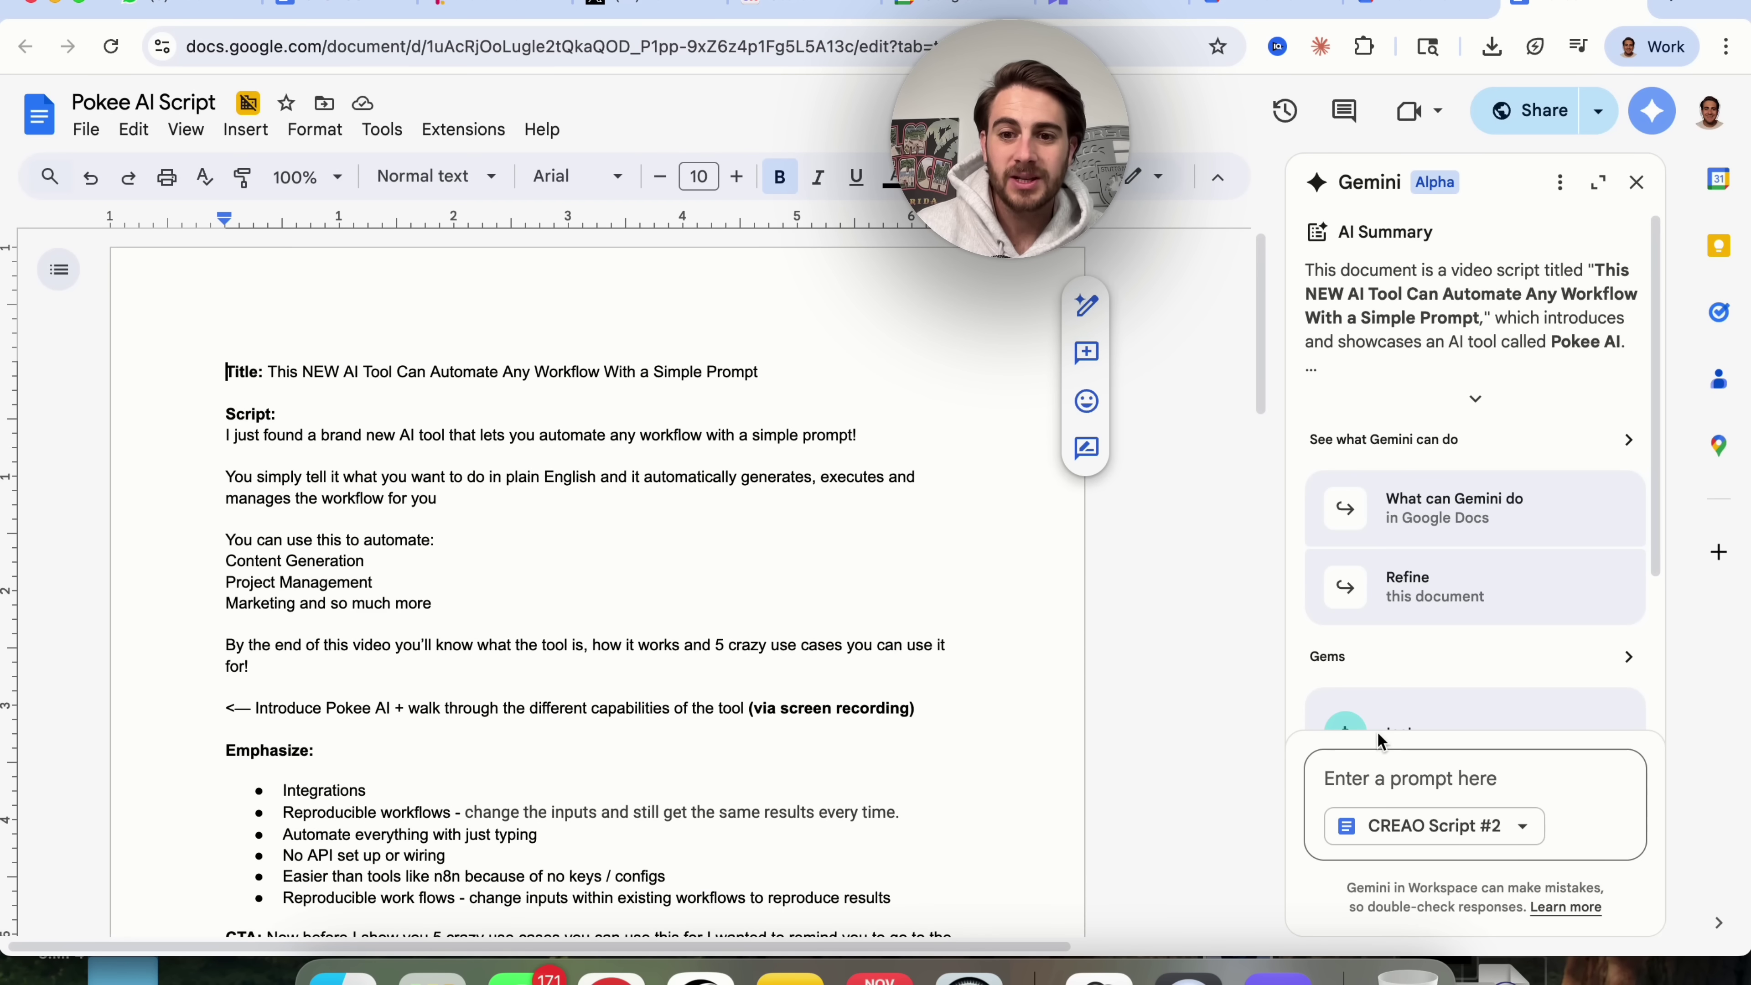
left_click_drag(250, 437, 251, 666)
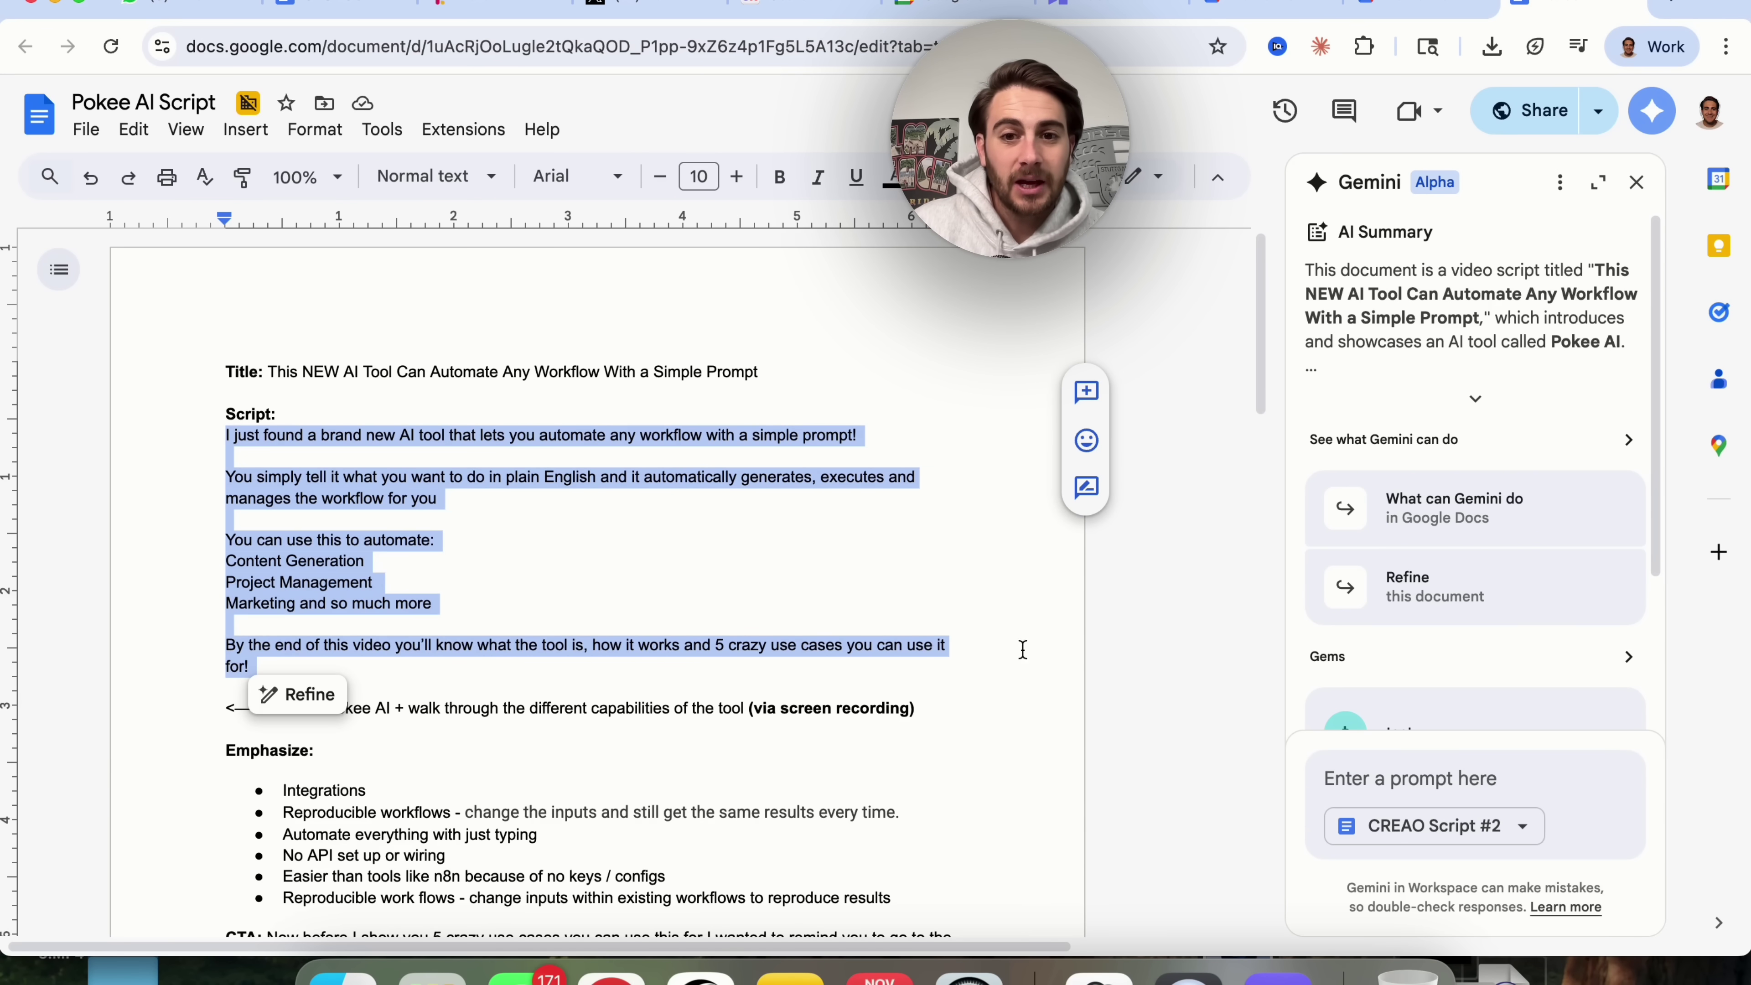
Step: Bring up the Refine options for the selected paragraphs and begin a custom Gemini prompt
left_click(303, 696)
left_click(381, 707)
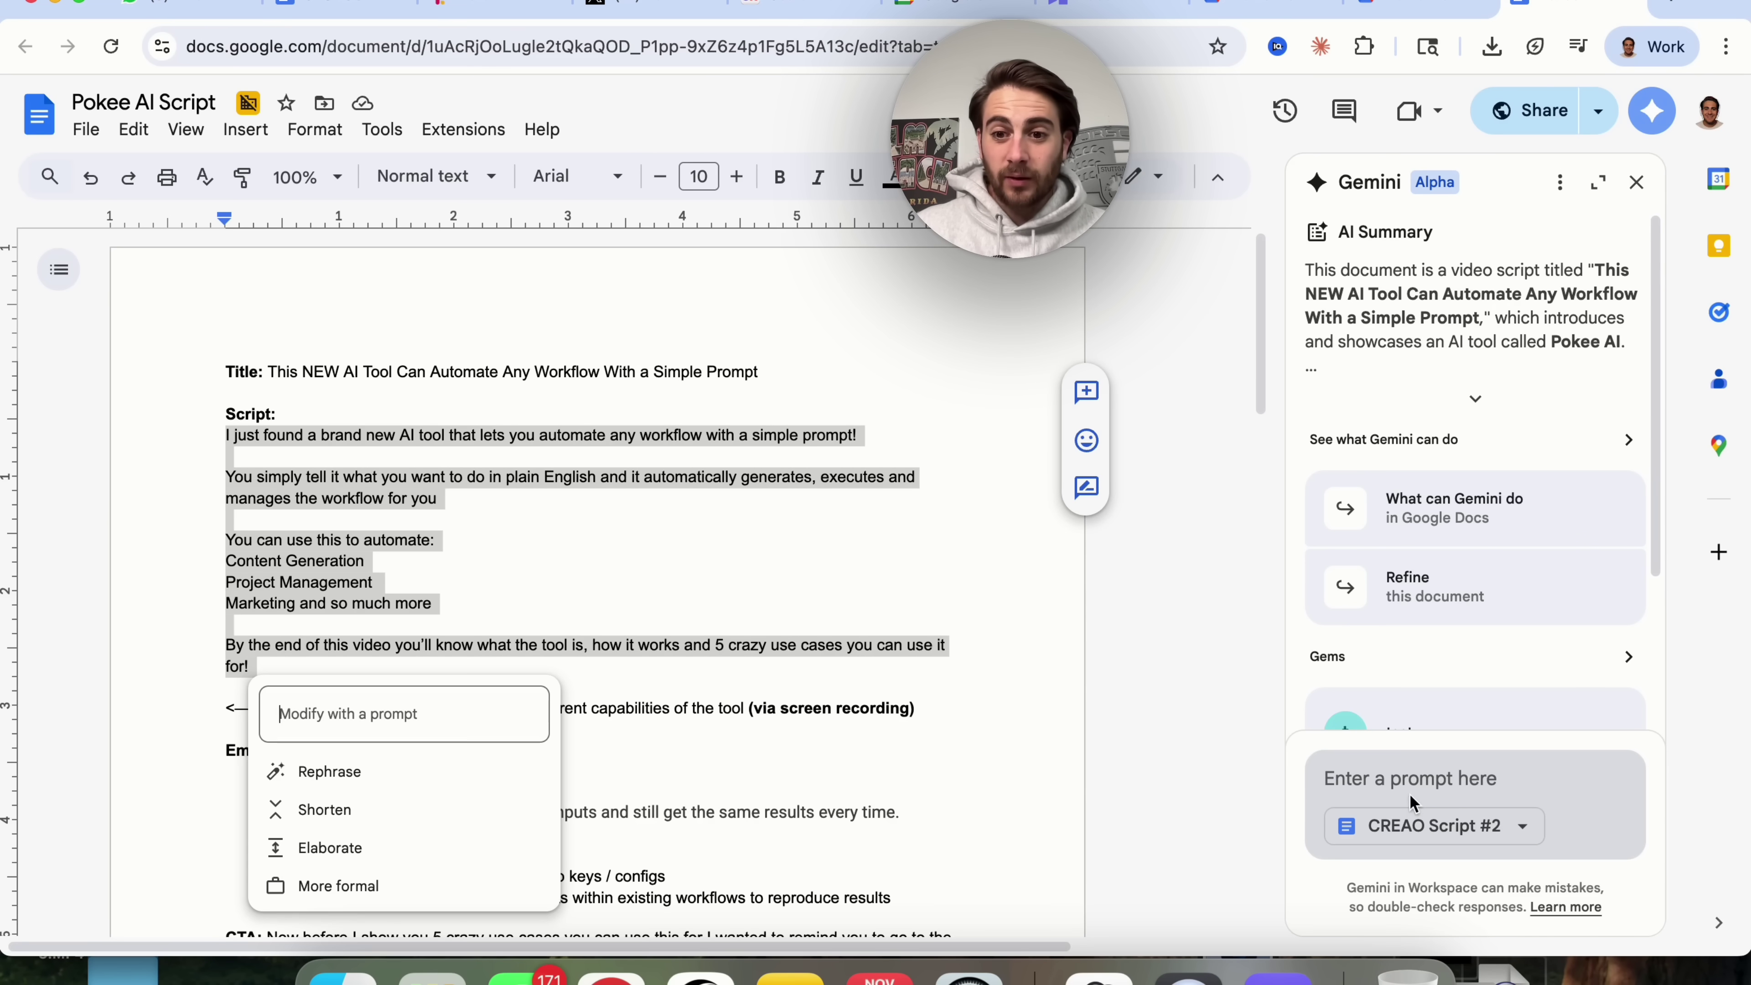
left_click(1400, 780)
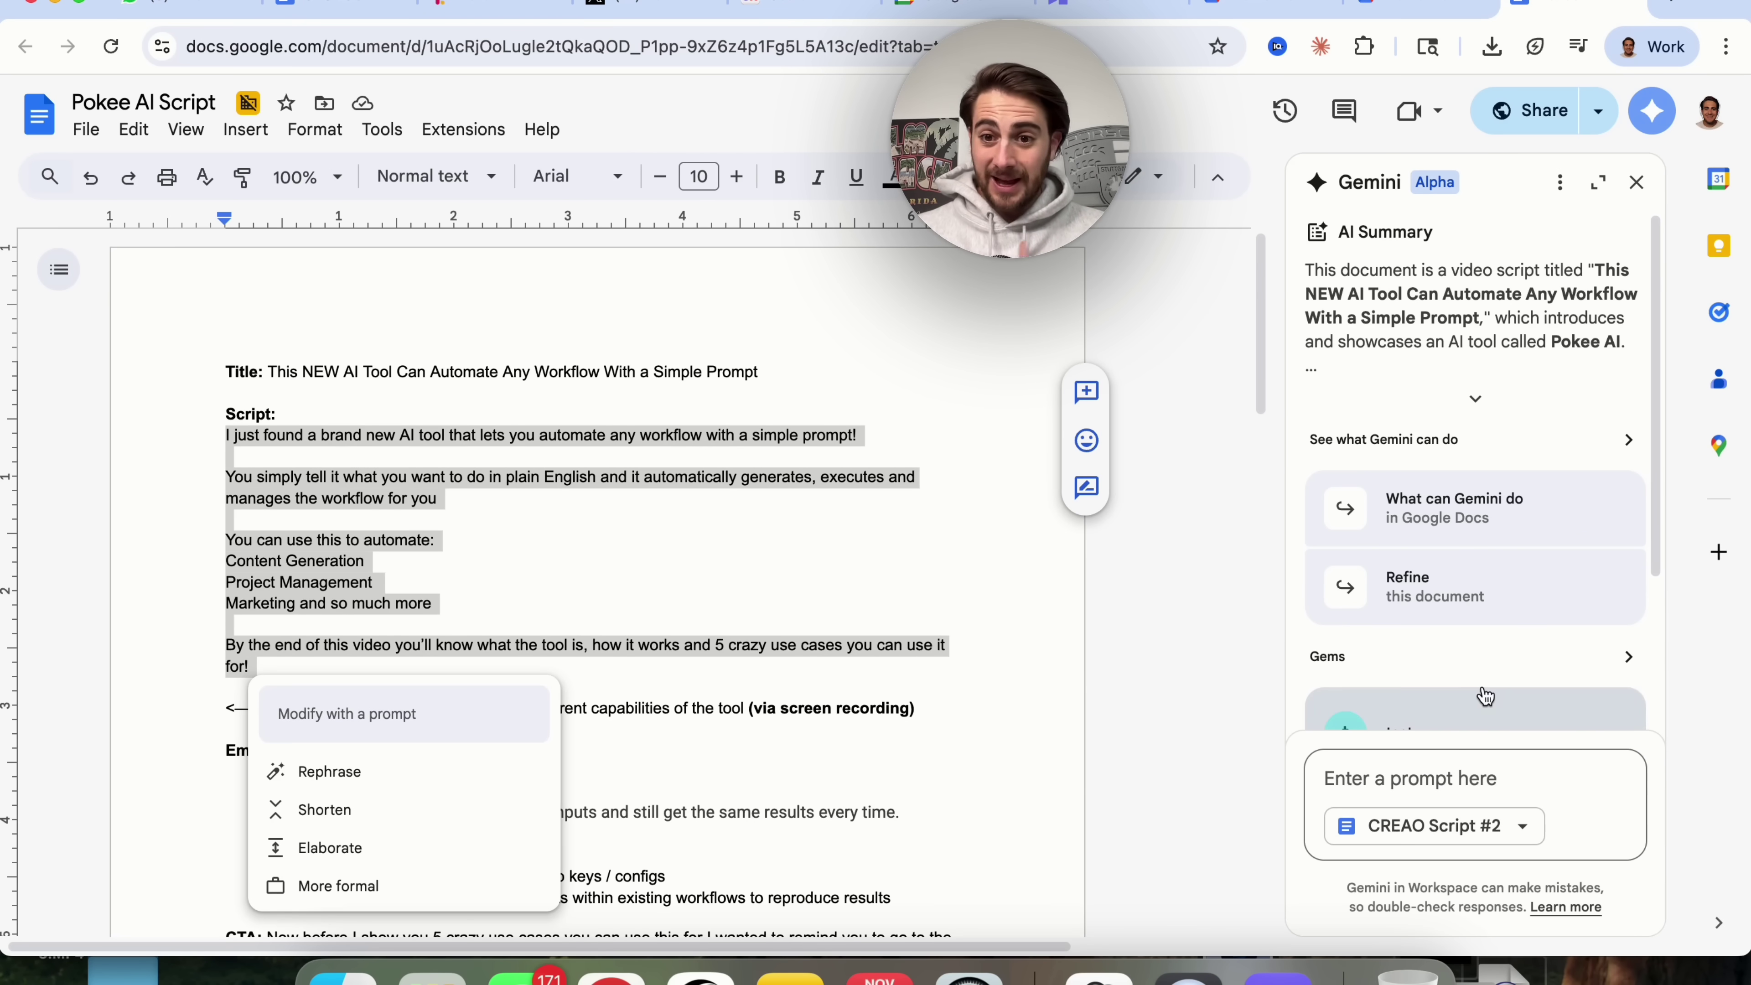
scroll(1483, 659, "down", 2)
scroll(1484, 659, "down", 3)
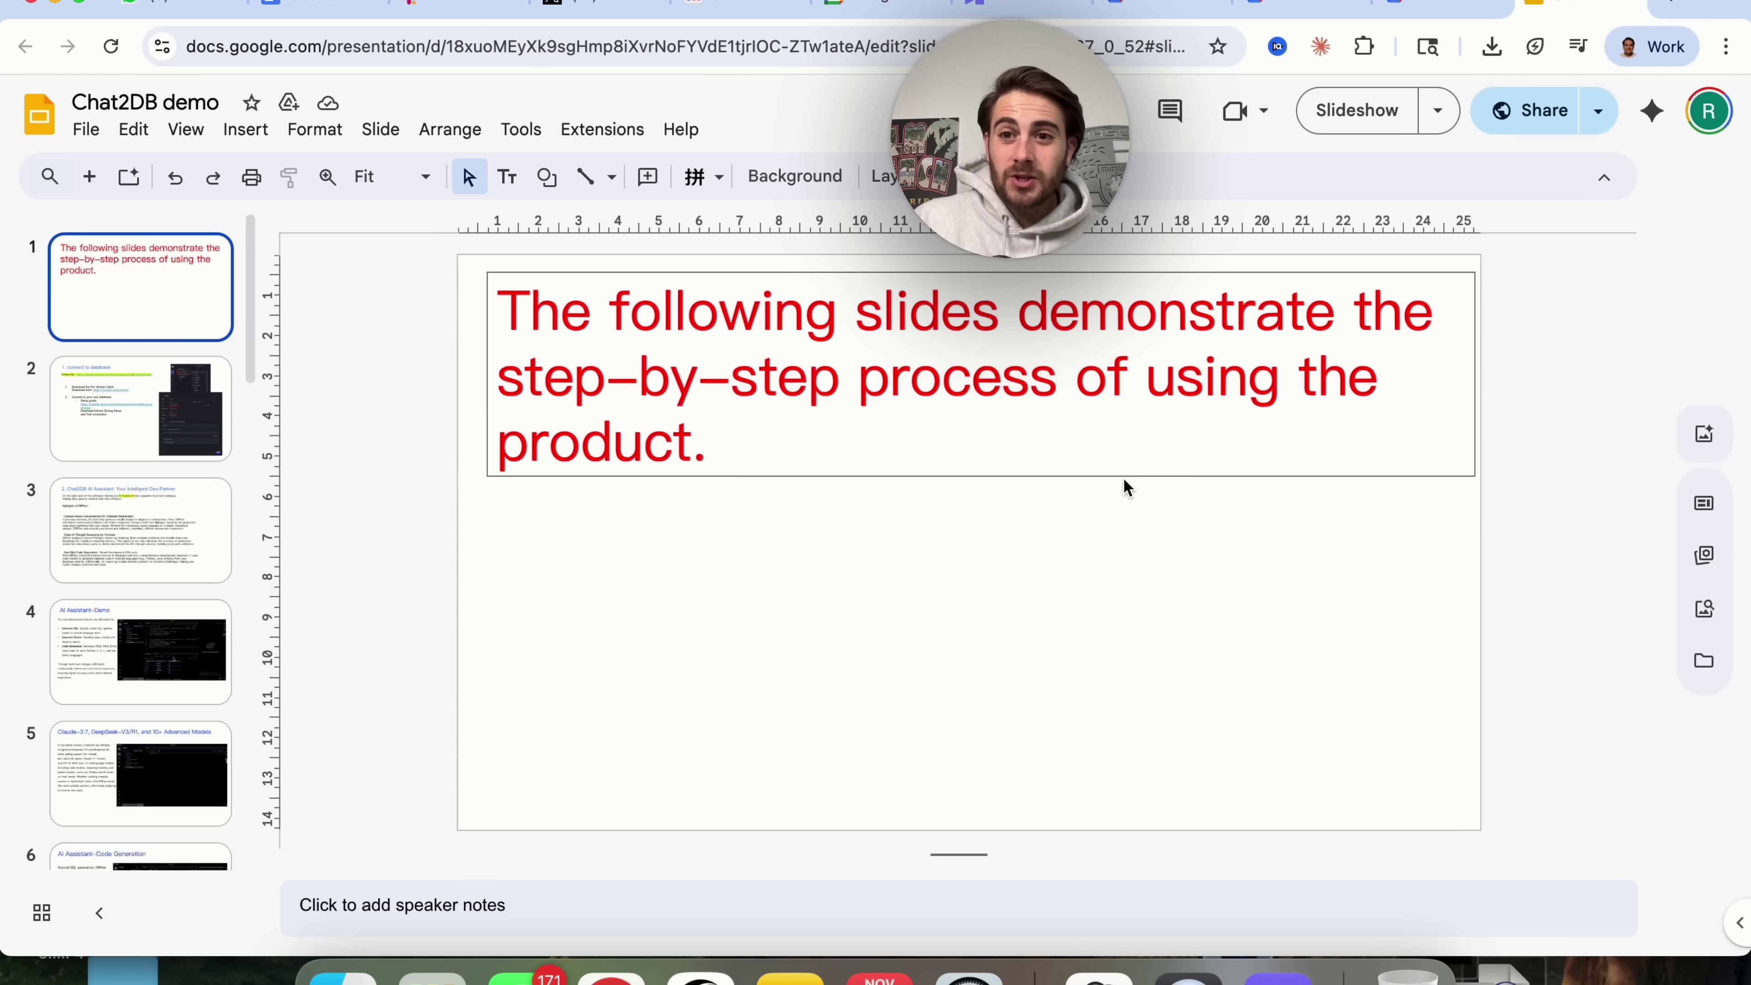
Step: Open Gemini beside the Chat2DB demo deck and review its presentation summary
left_click(1652, 111)
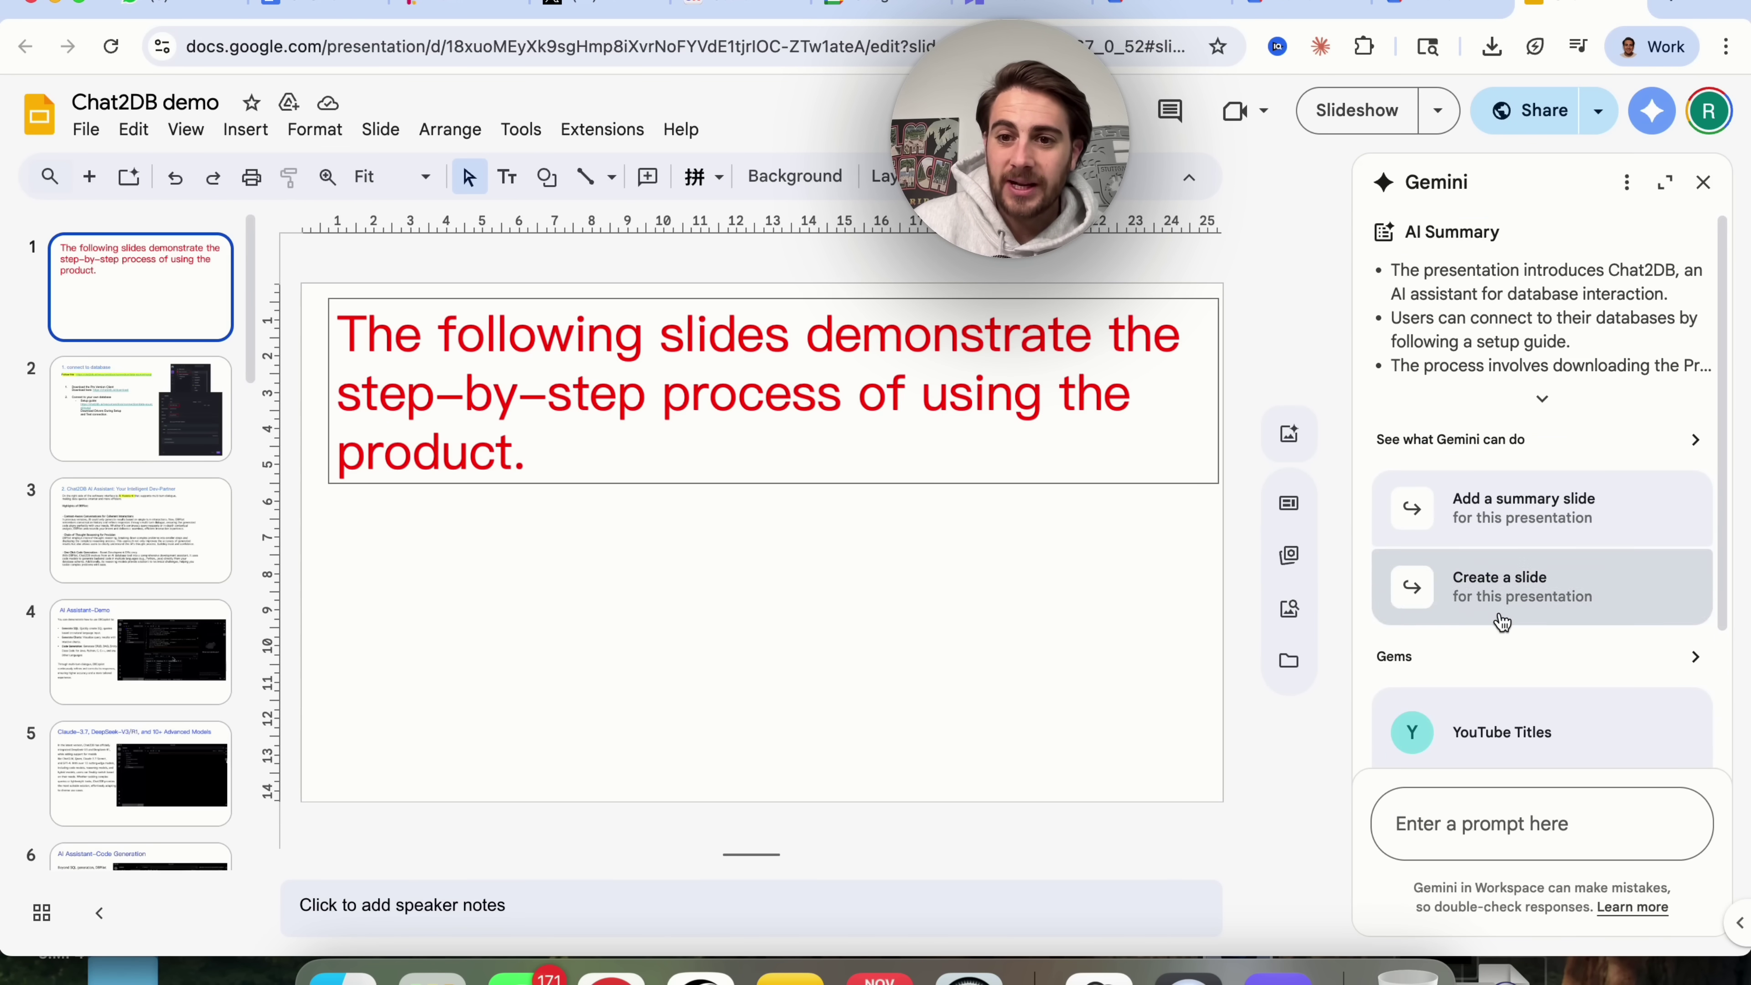
scroll(1497, 618, "down", 4)
scroll(1542, 540, "up", 3)
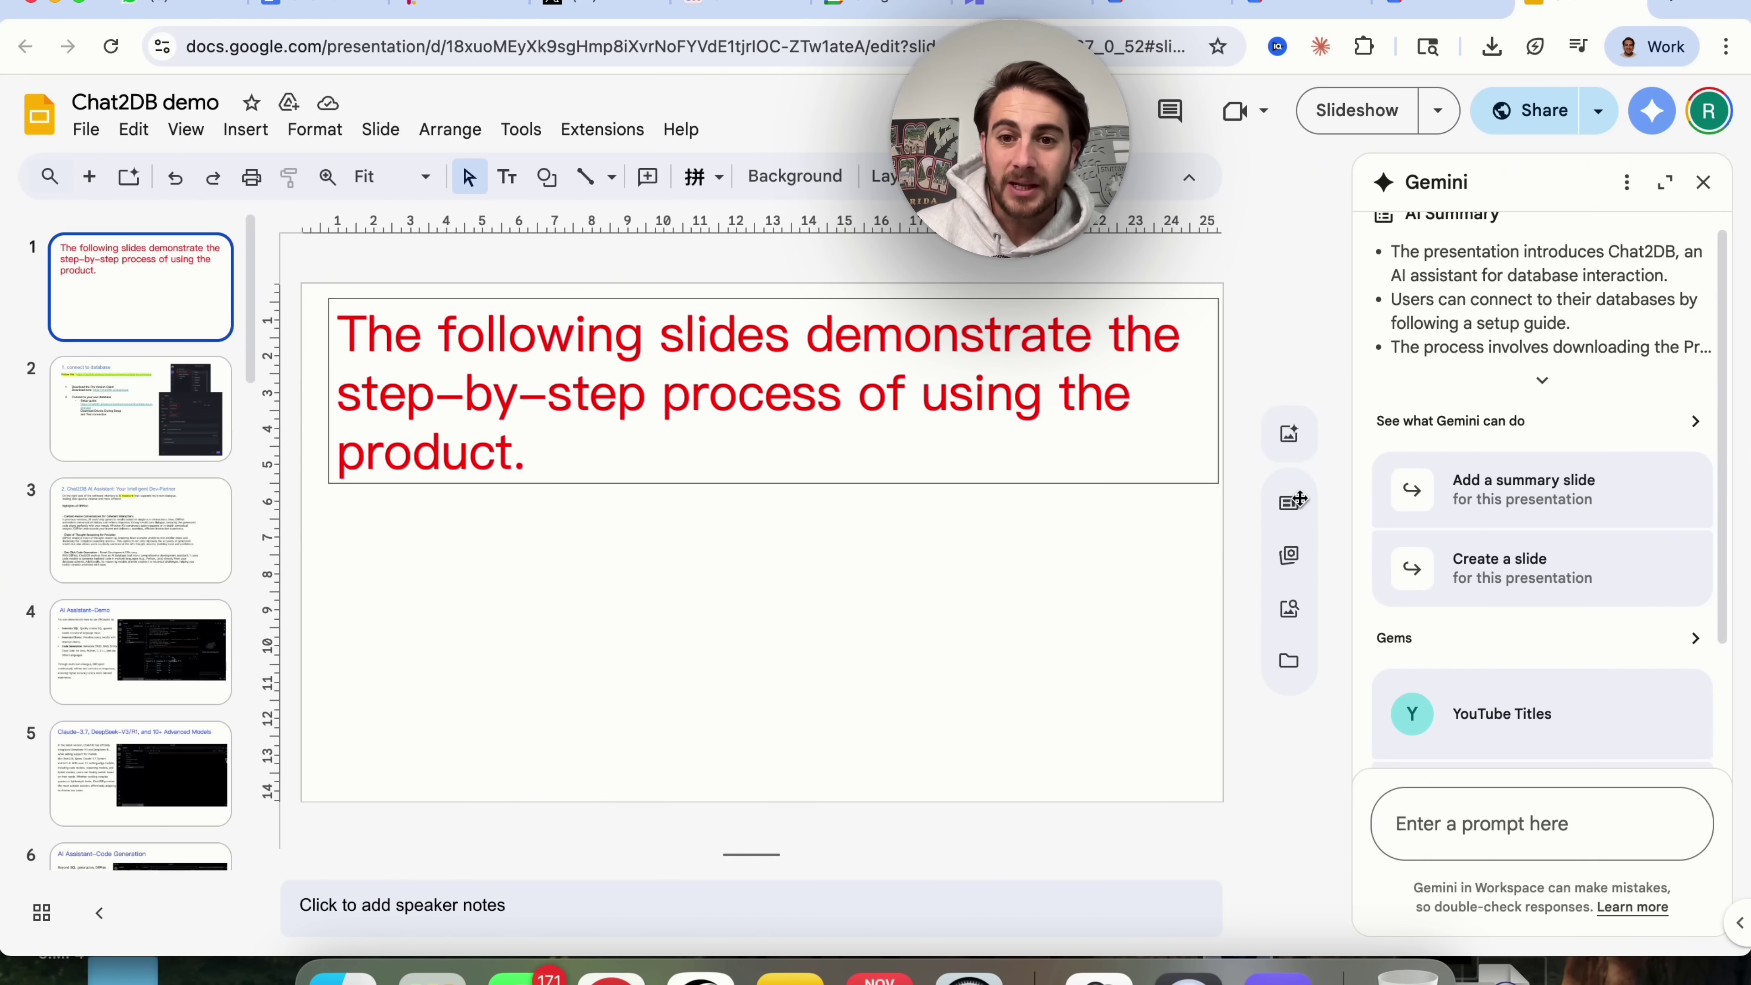
Step: Open Generate an image, browse the style list, then switch the panel to Edit mode
left_click(1289, 435)
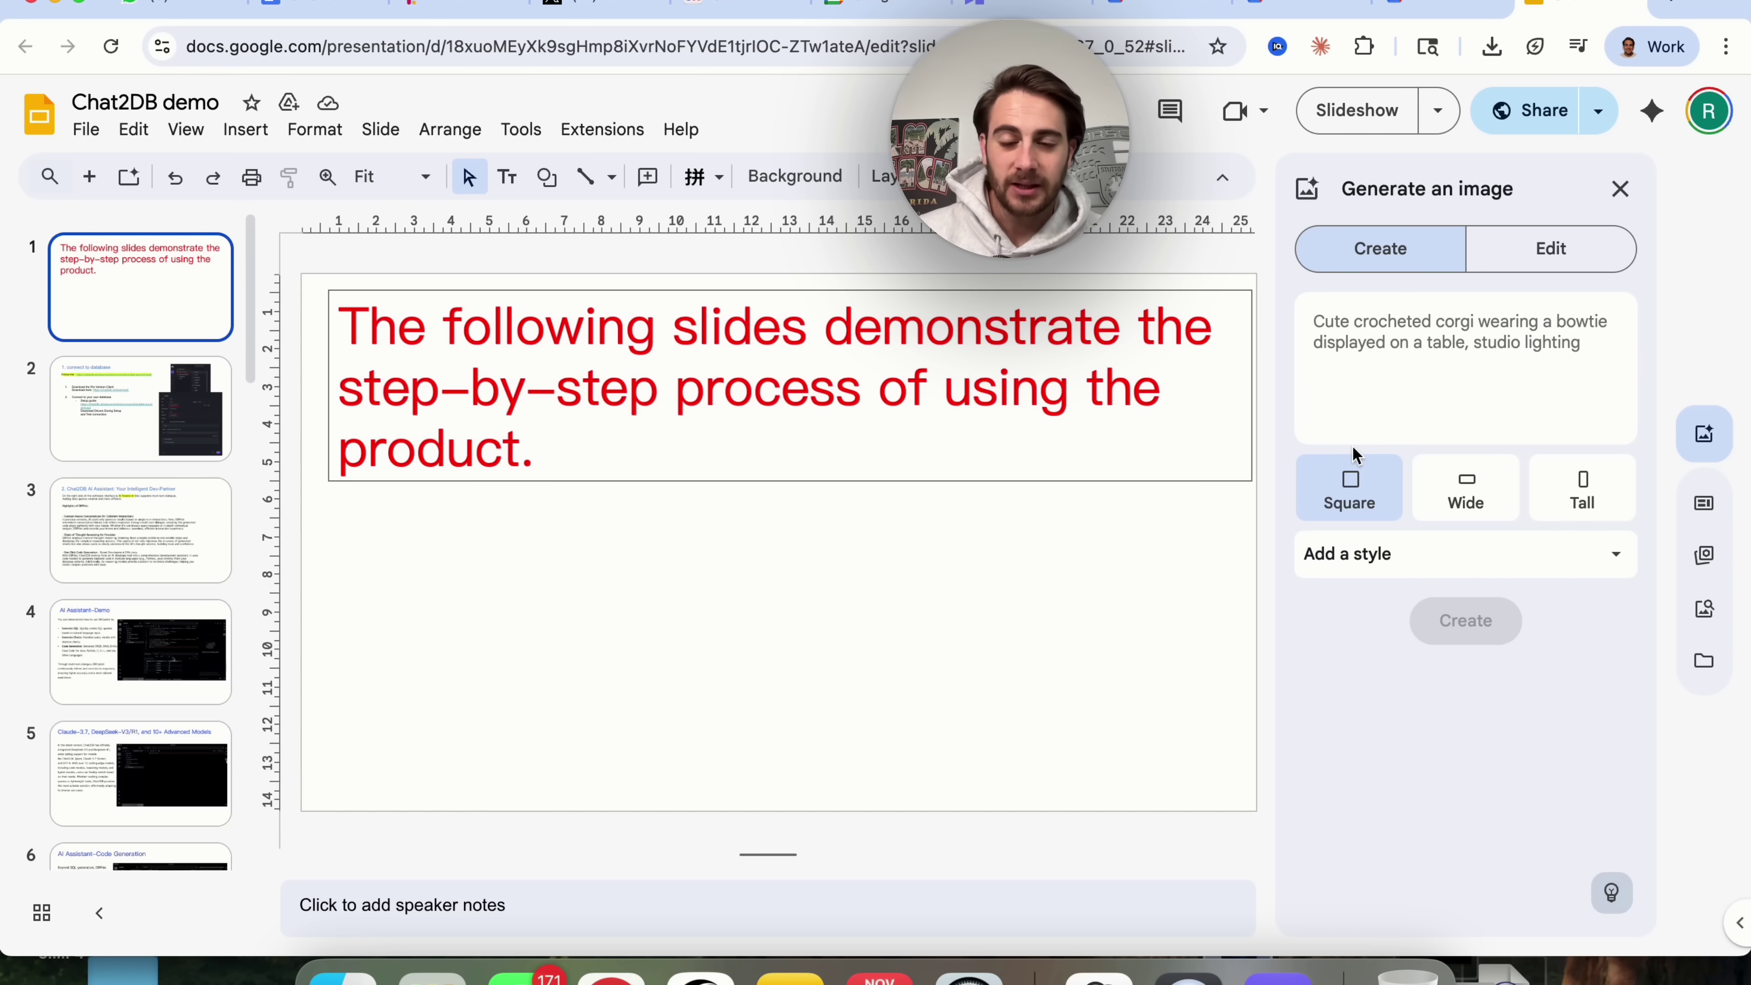
left_click(1348, 569)
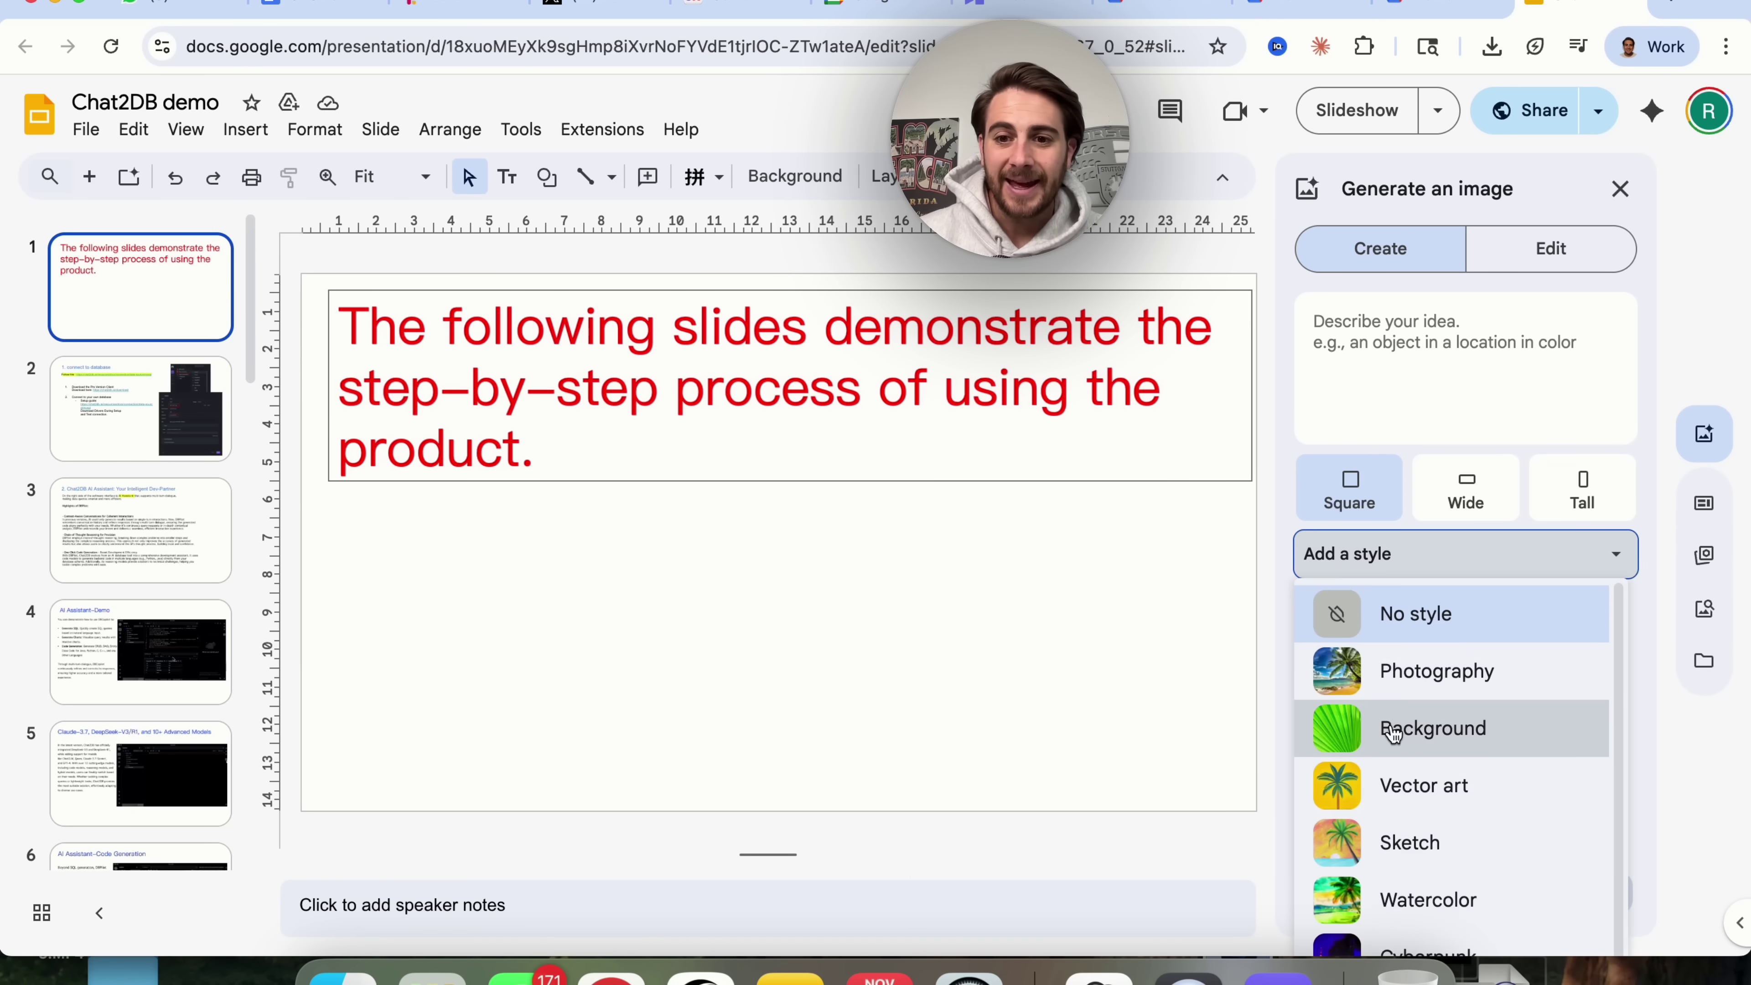
scroll(1392, 733, "down", 1)
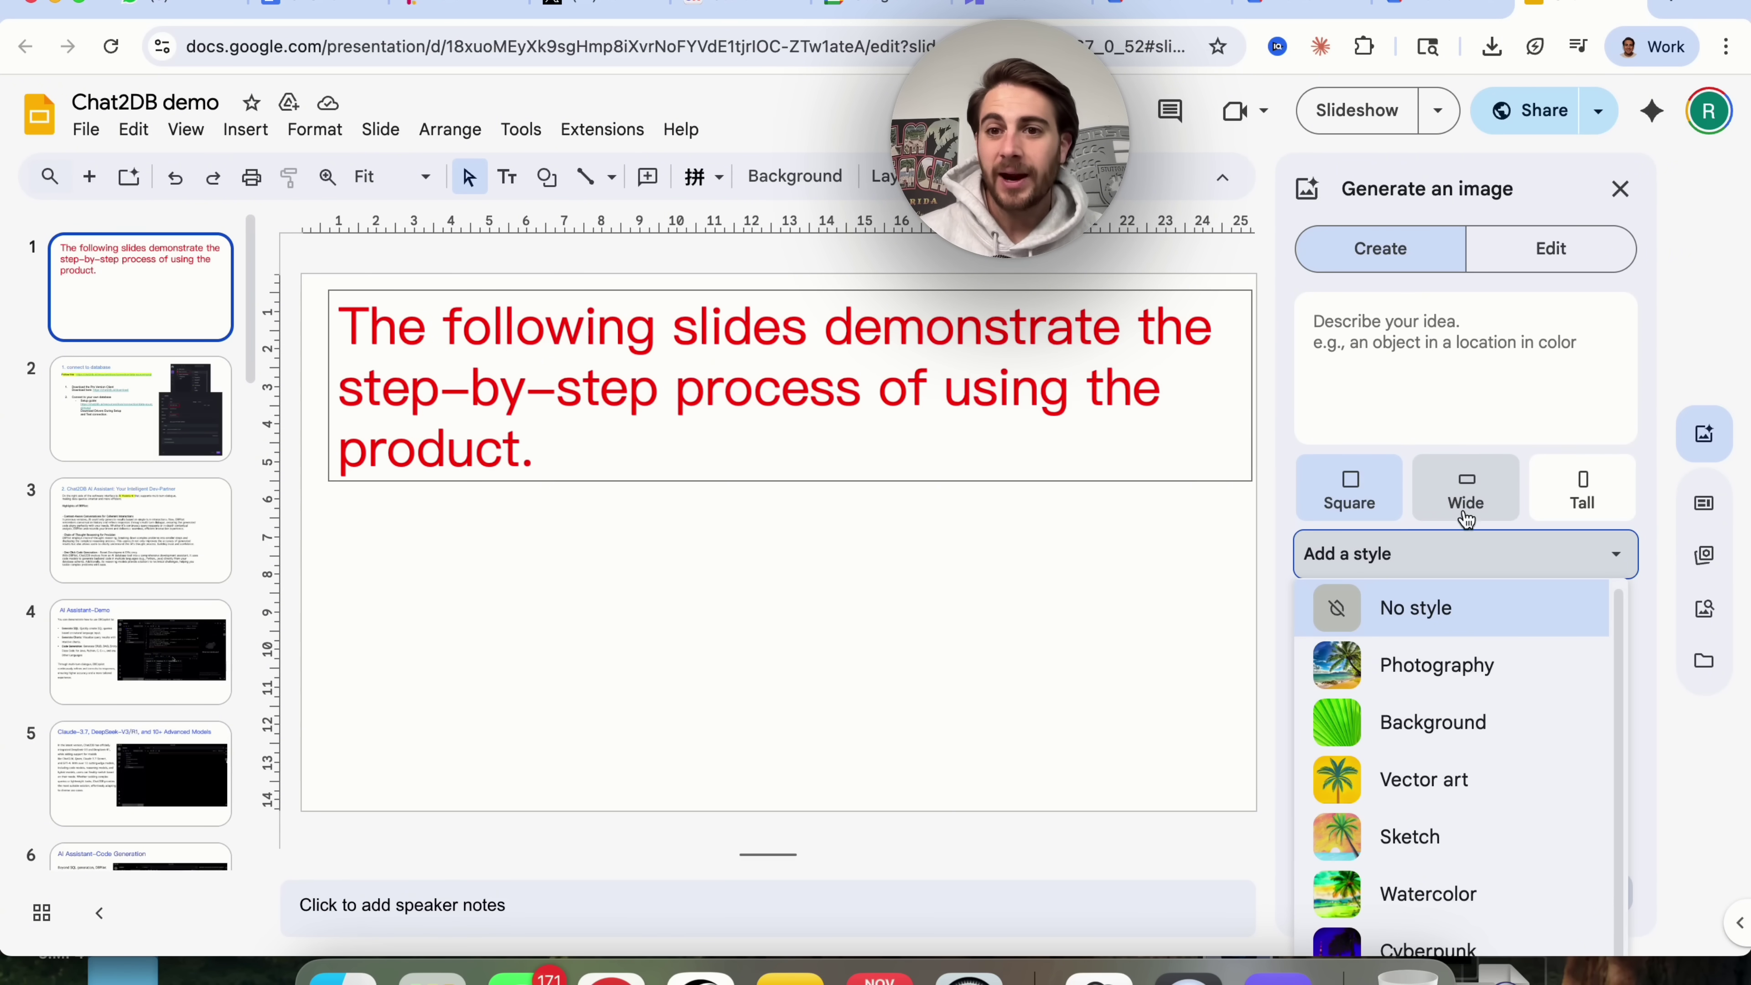
left_click(1446, 318)
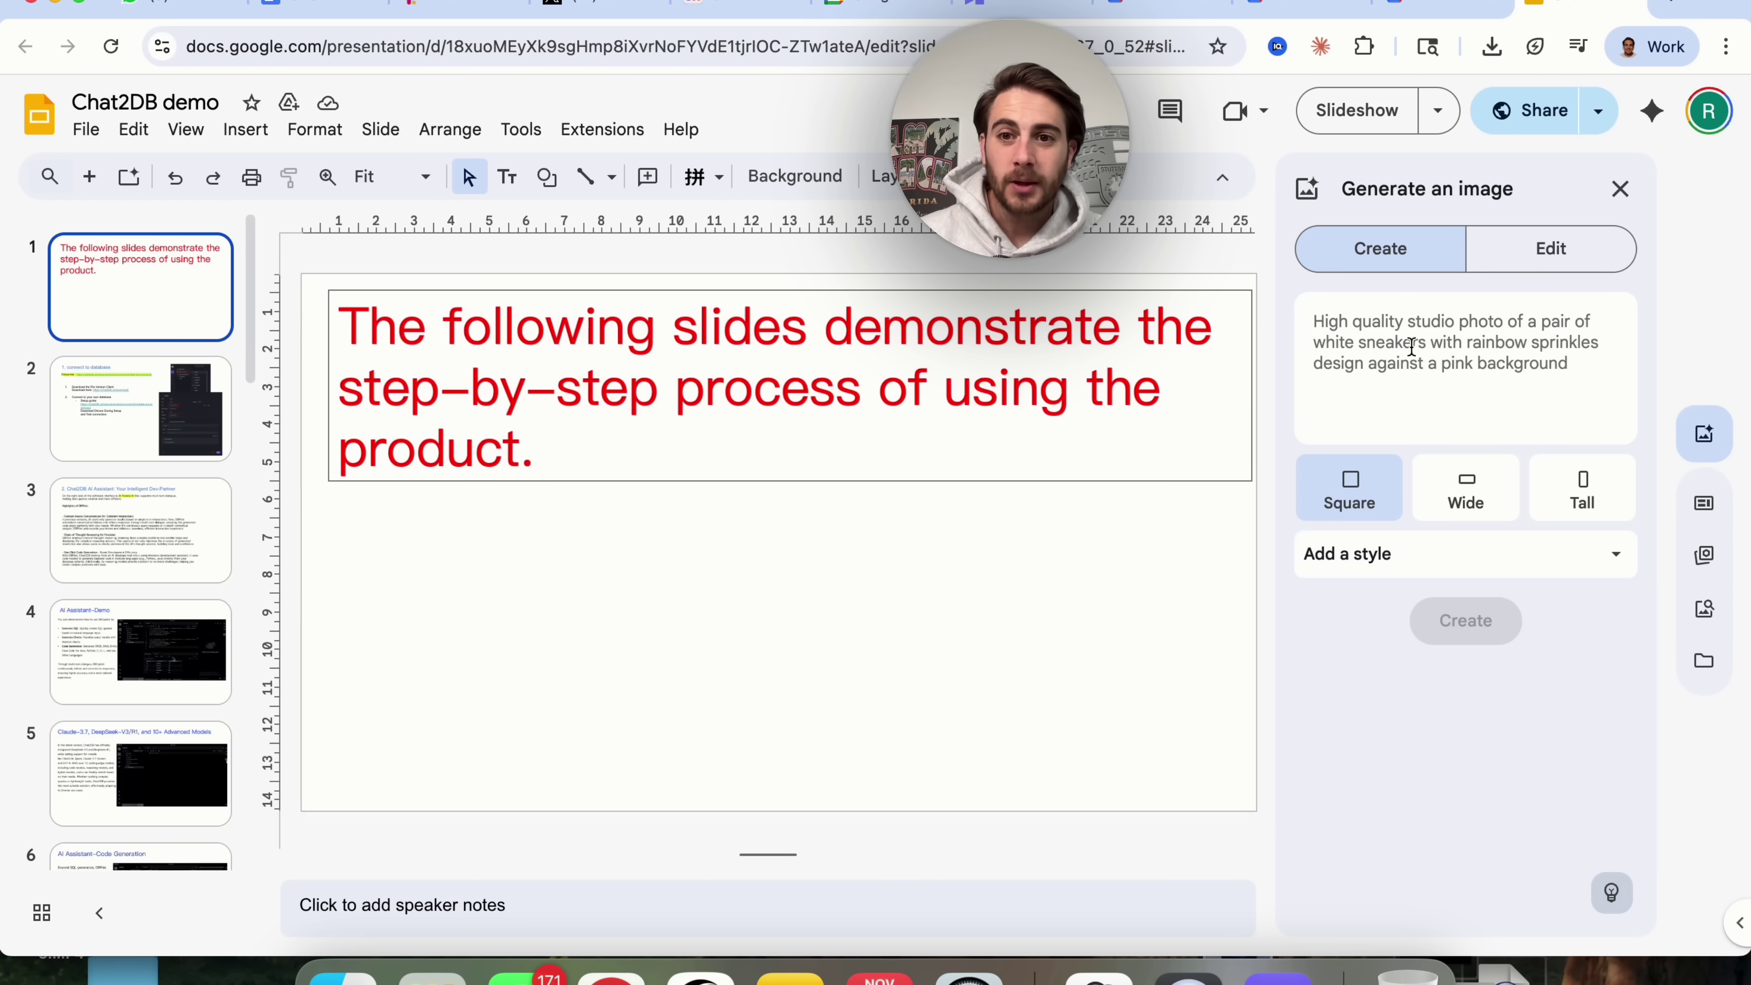
left_click(1521, 250)
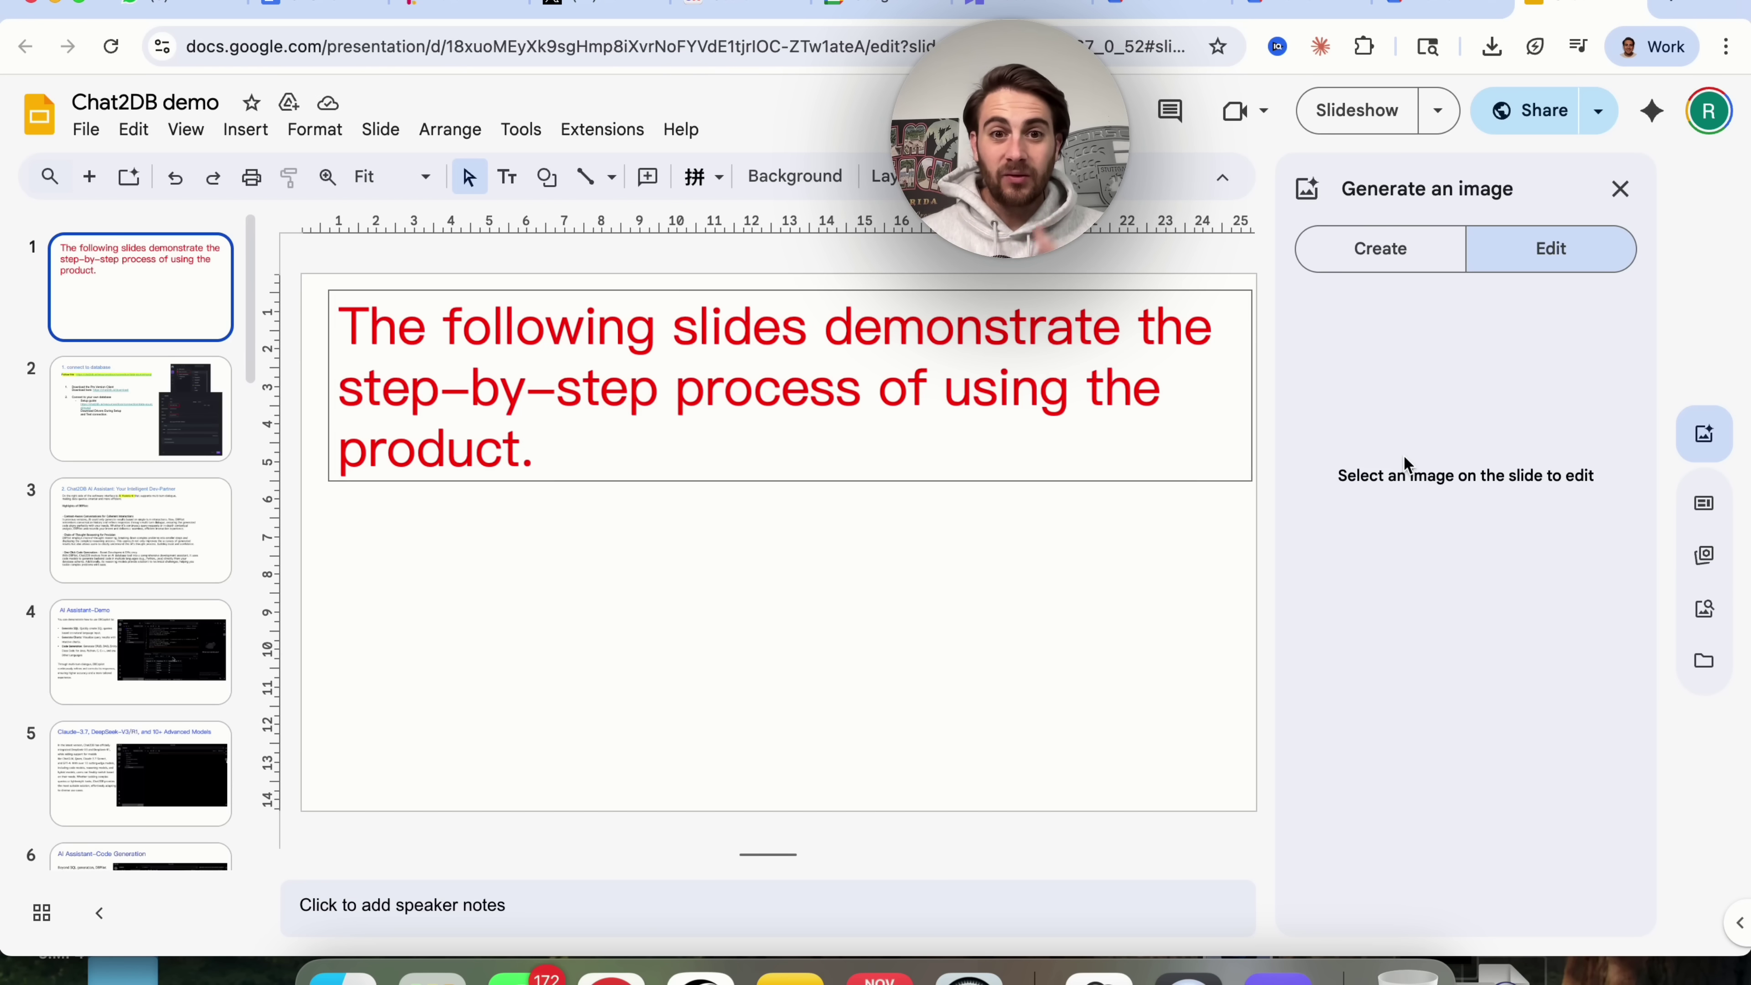
left_click(1117, 529)
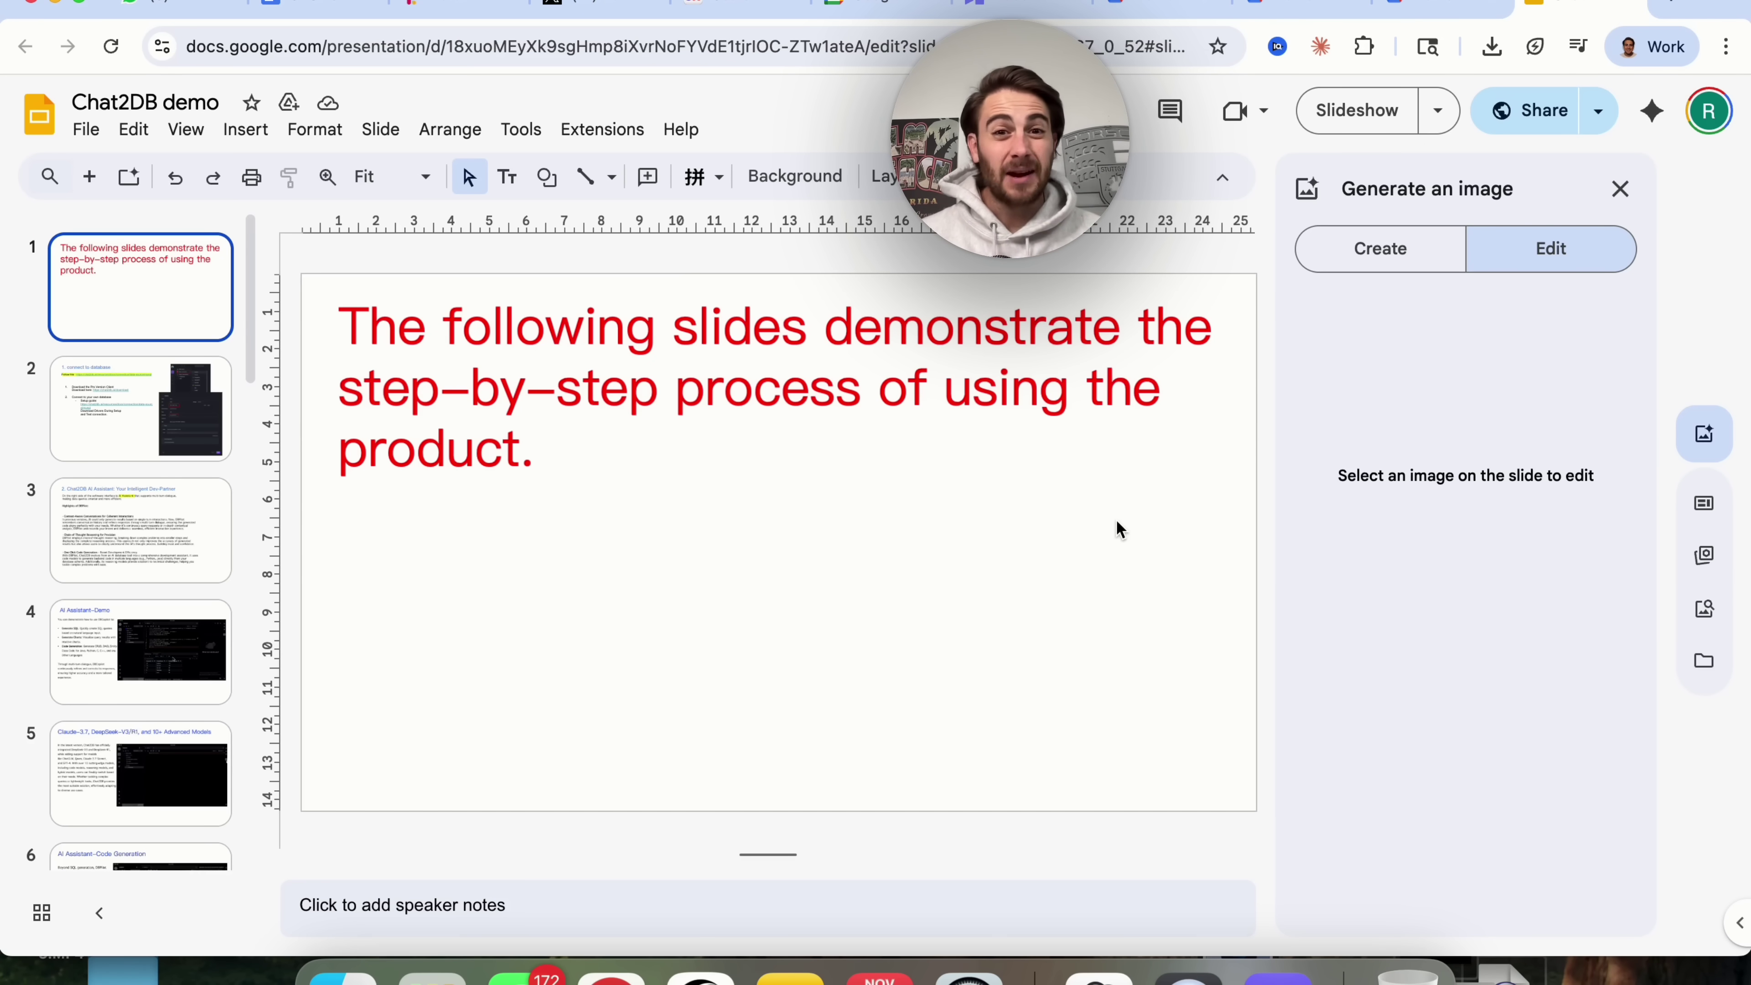